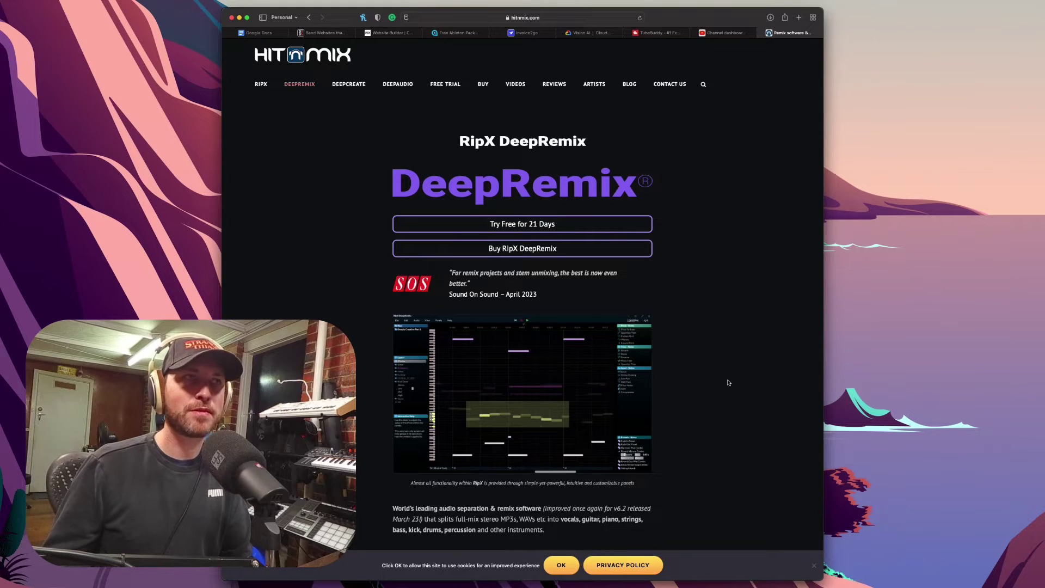
- Skim the RipX DeepRemix product page from the introduction to the DeepAudio section and return to the overview
scroll(728, 383, down, 8)
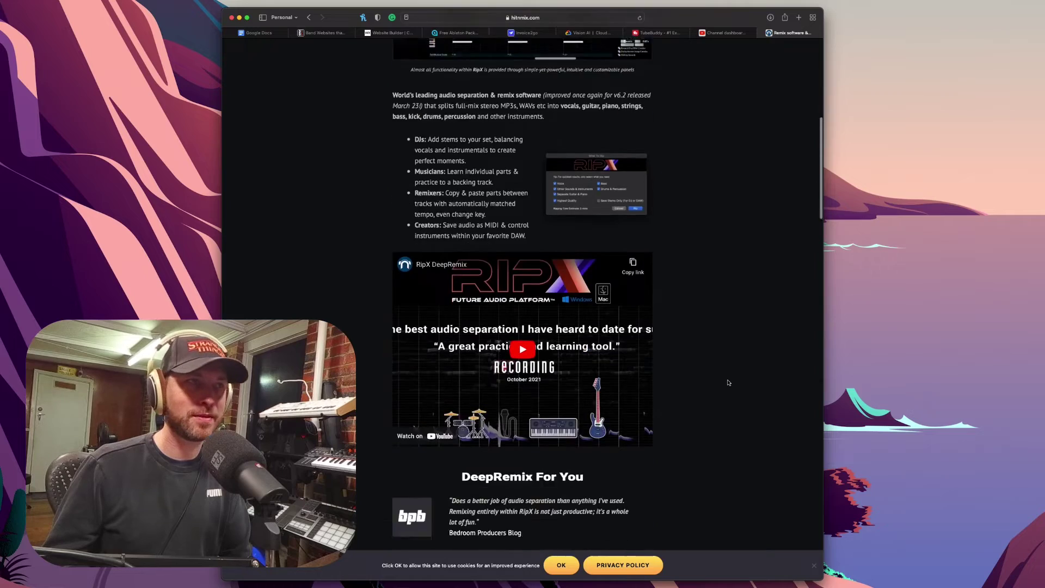
scroll(729, 382, down, 20)
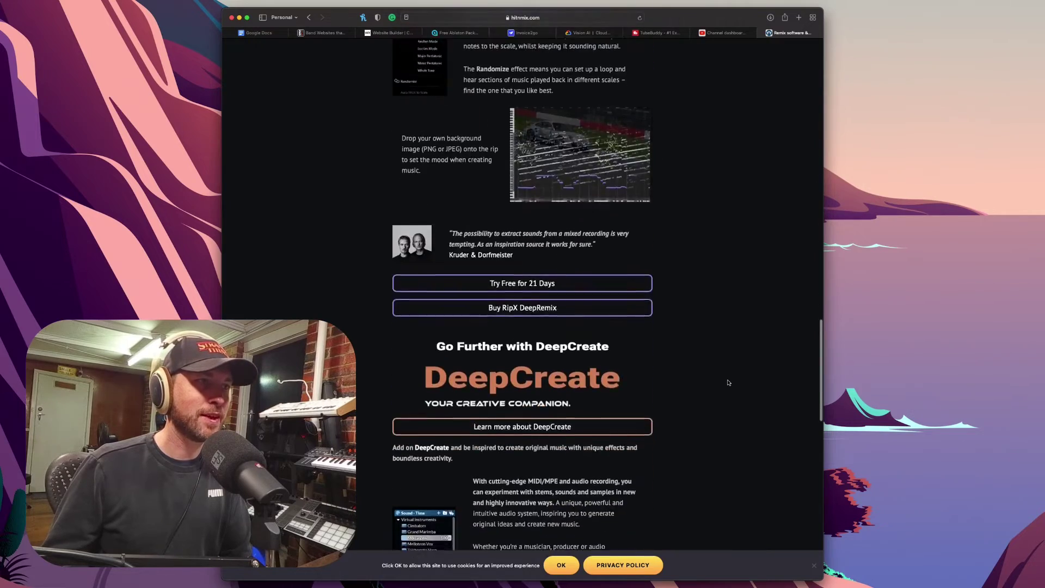
scroll(728, 382, down, 1)
scroll(728, 383, down, 14)
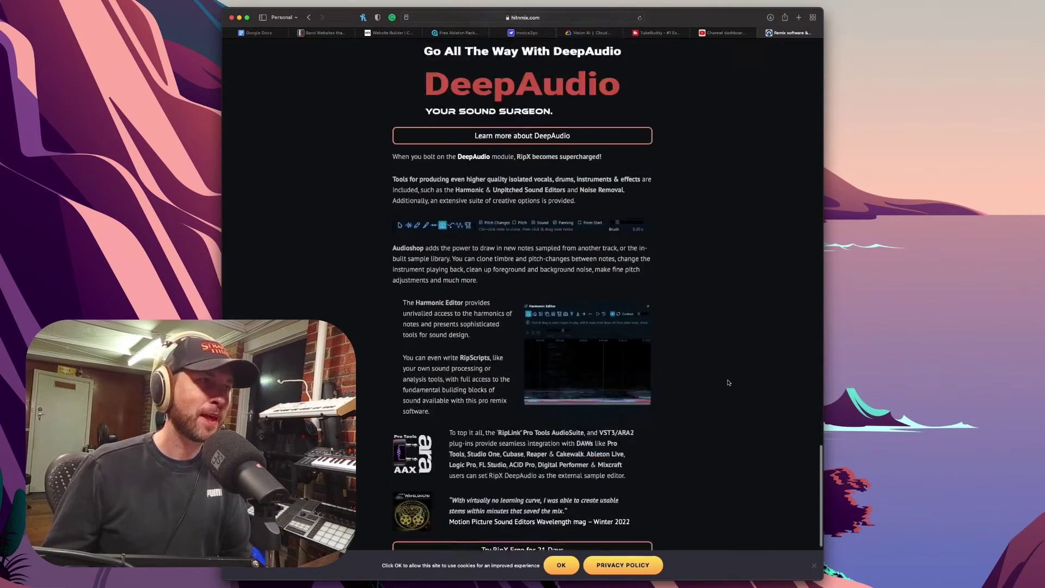
scroll(728, 383, up, 20)
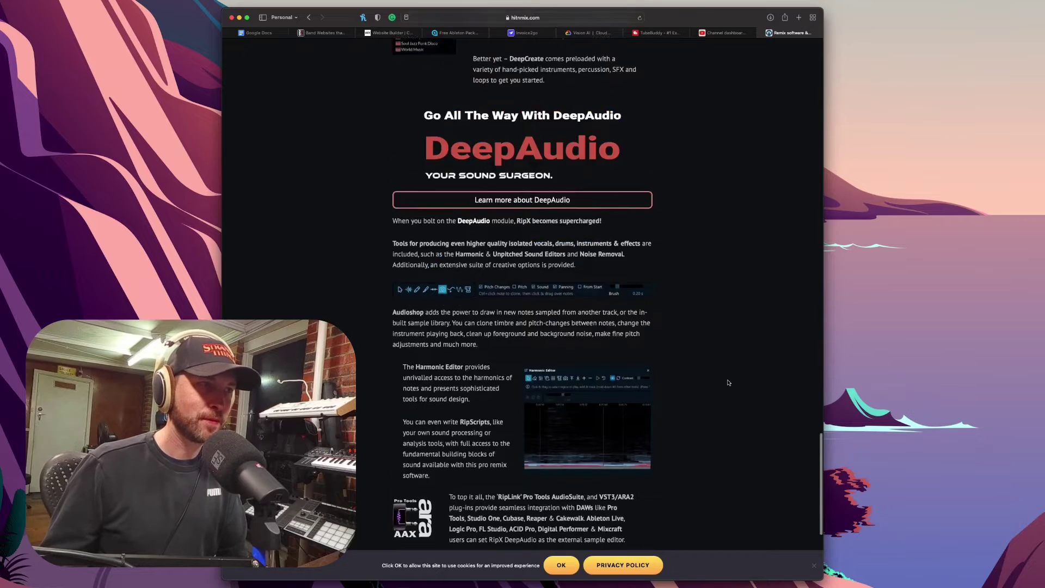
scroll(728, 383, up, 20)
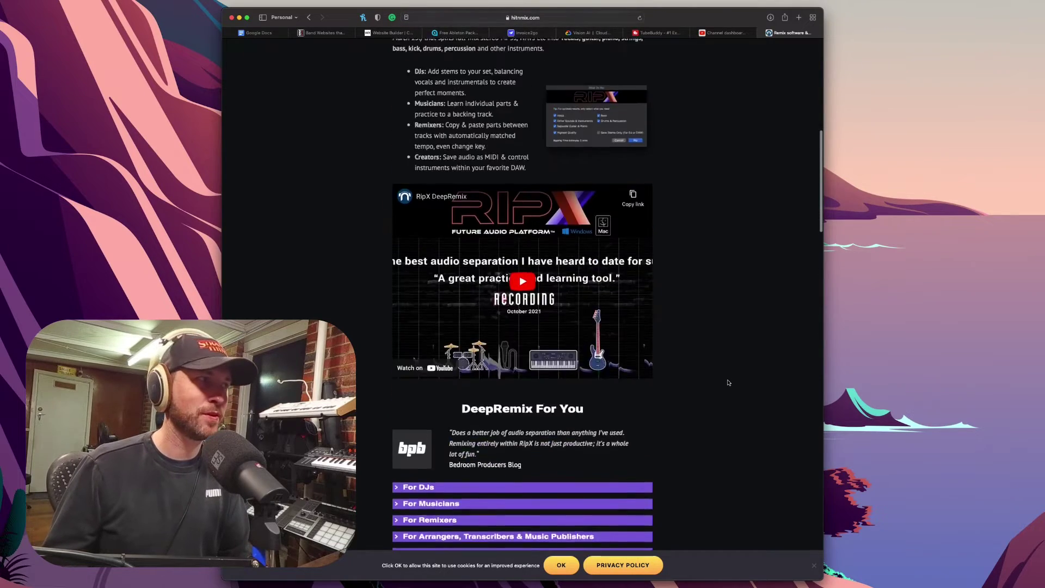
scroll(728, 383, up, 3)
scroll(728, 383, down, 2)
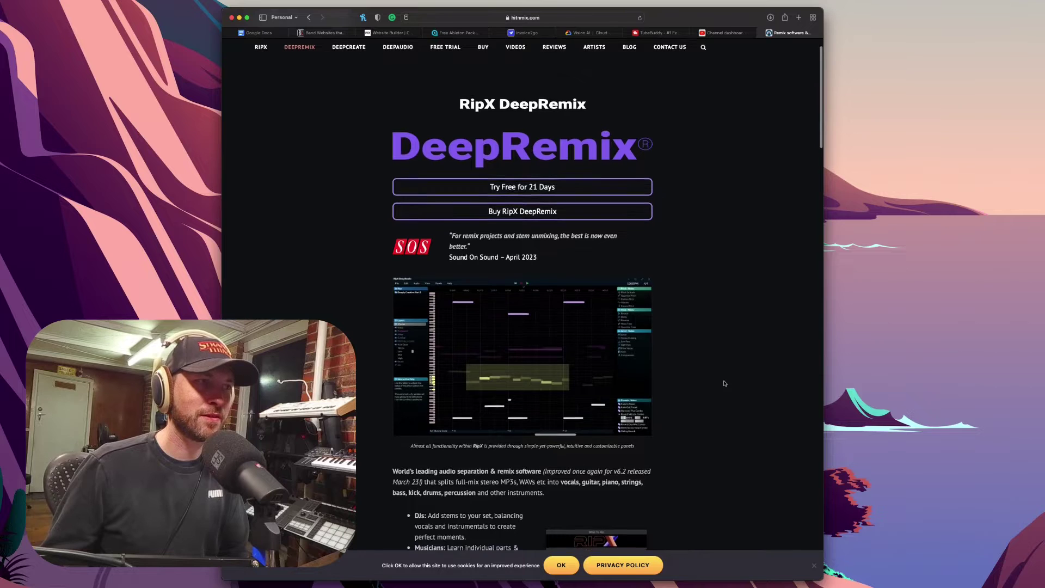
scroll(724, 384, down, 1)
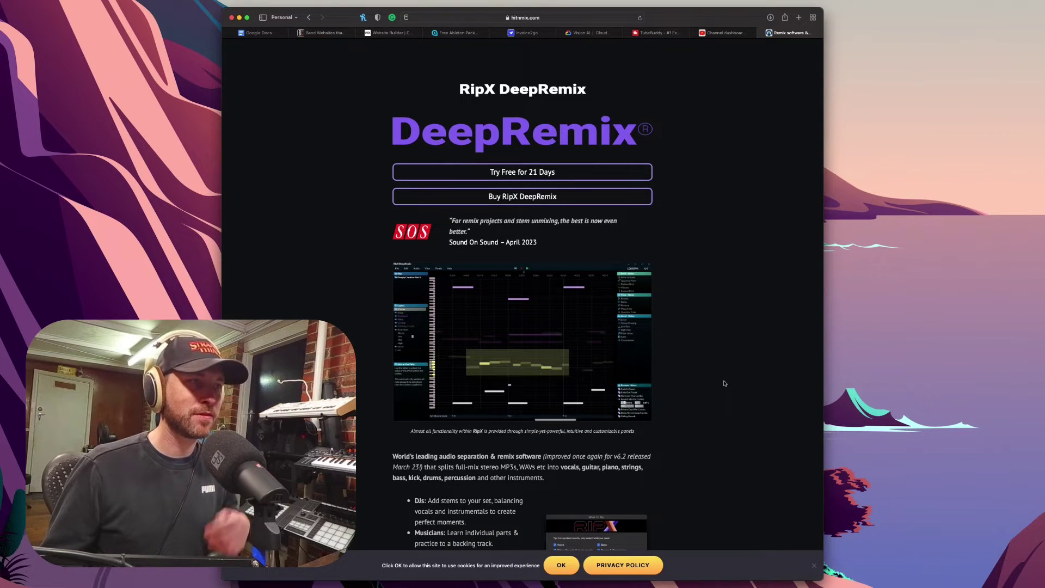
- Review the DeepRemix audio separation overview, audience categories, layers, live effects and musical scale features on the product page
scroll(725, 383, down, 5)
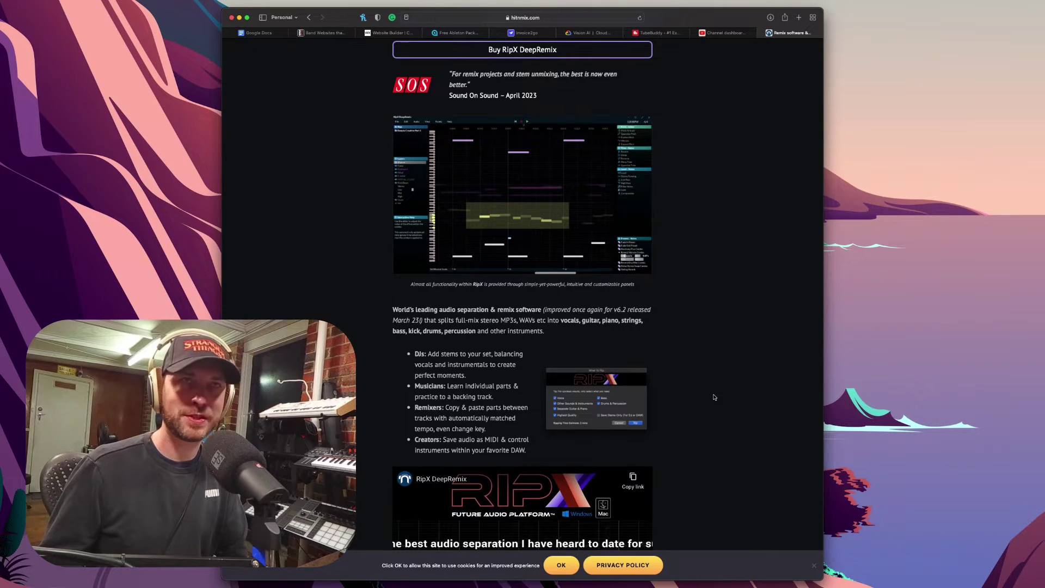
scroll(726, 414, down, 4)
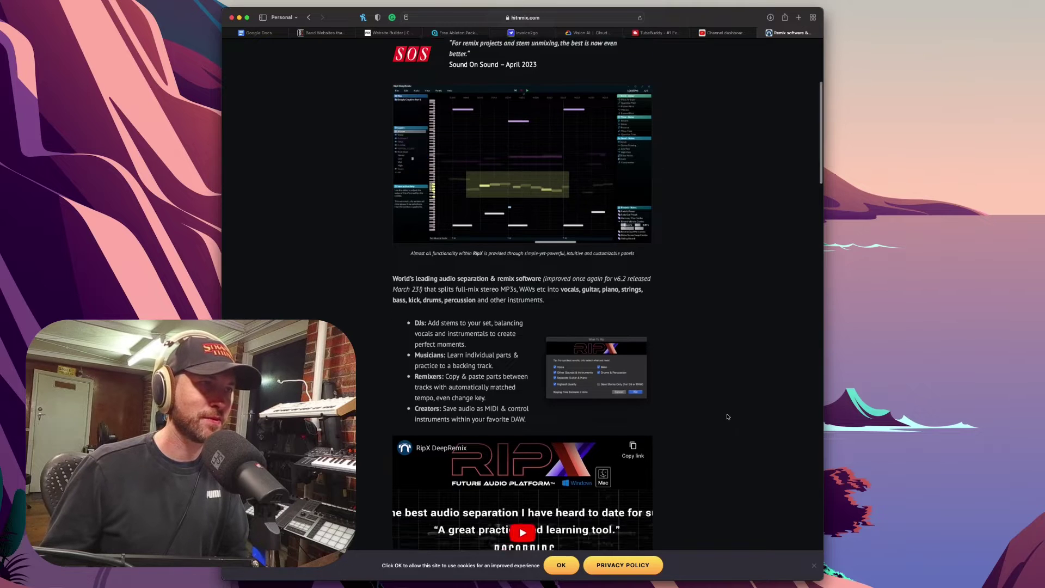
scroll(727, 416, down, 1)
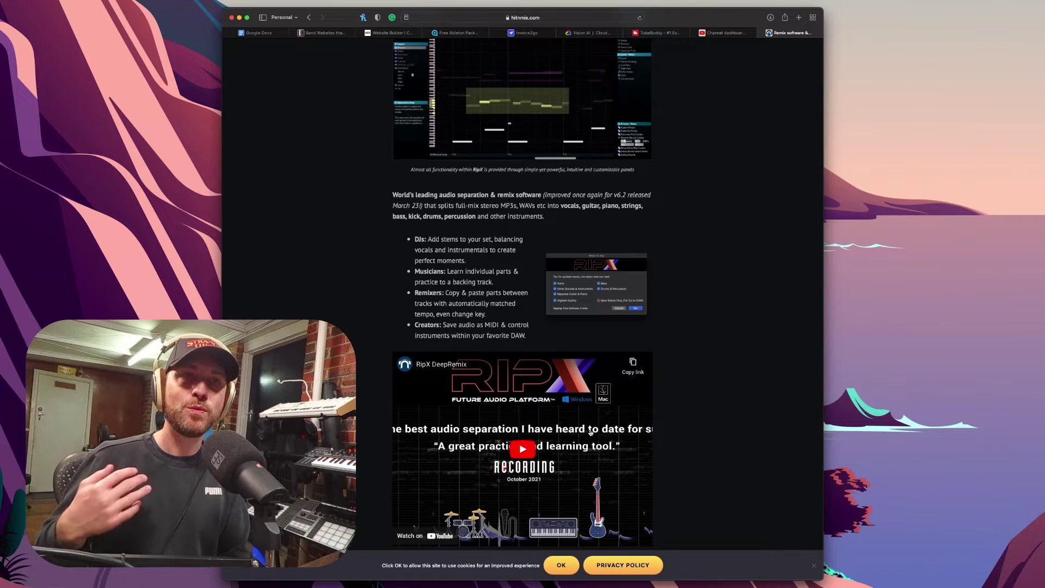
scroll(661, 461, down, 5)
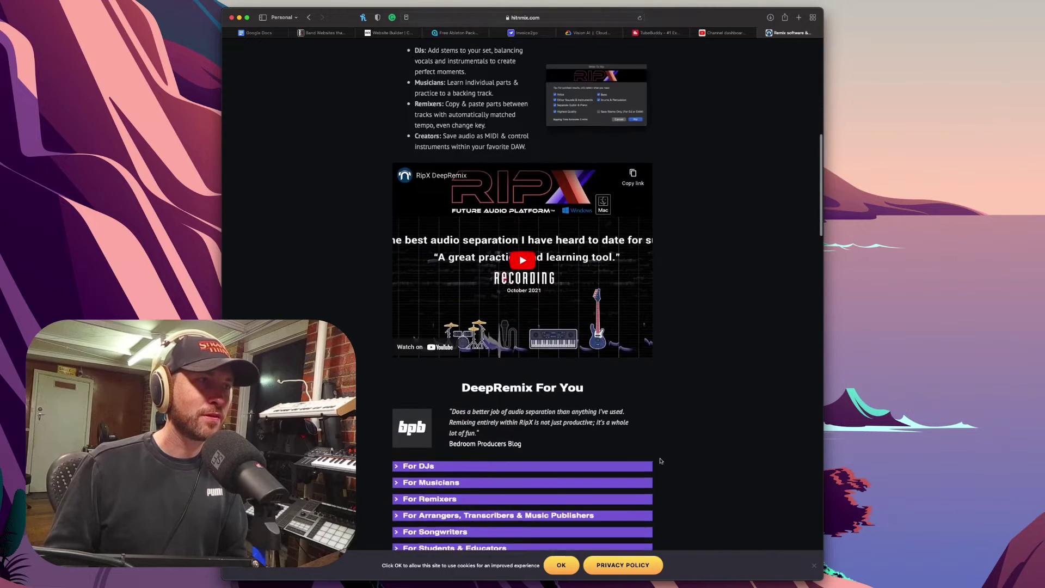
scroll(660, 461, down, 8)
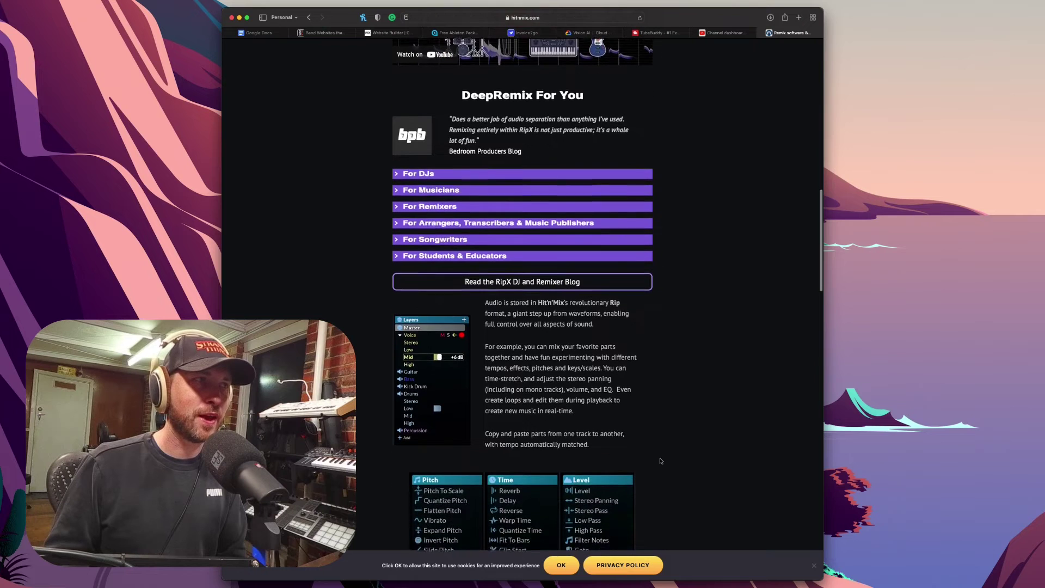
scroll(660, 461, down, 7)
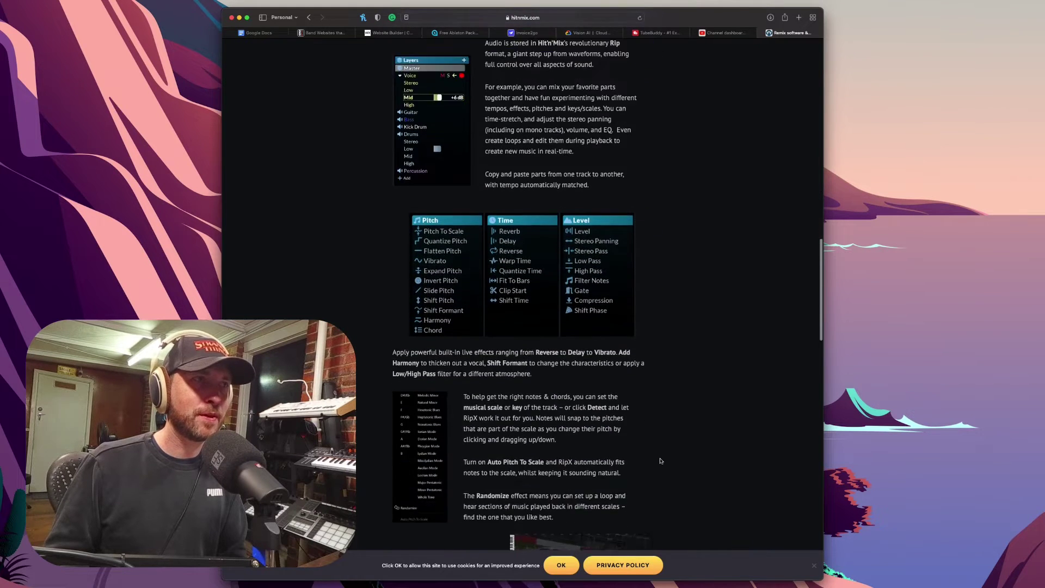
scroll(660, 461, down, 5)
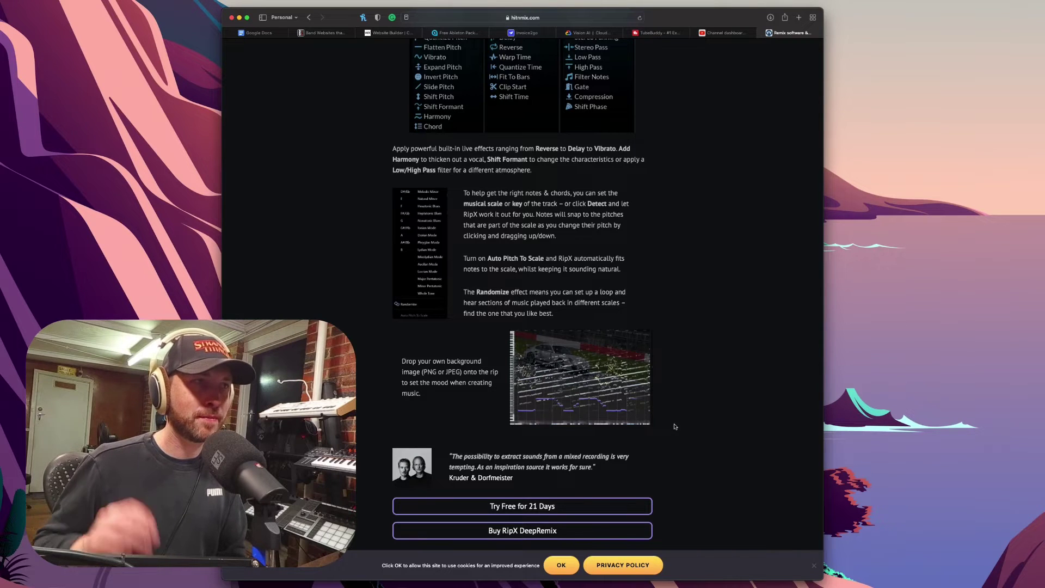
scroll(677, 424, down, 3)
scroll(695, 421, down, 4)
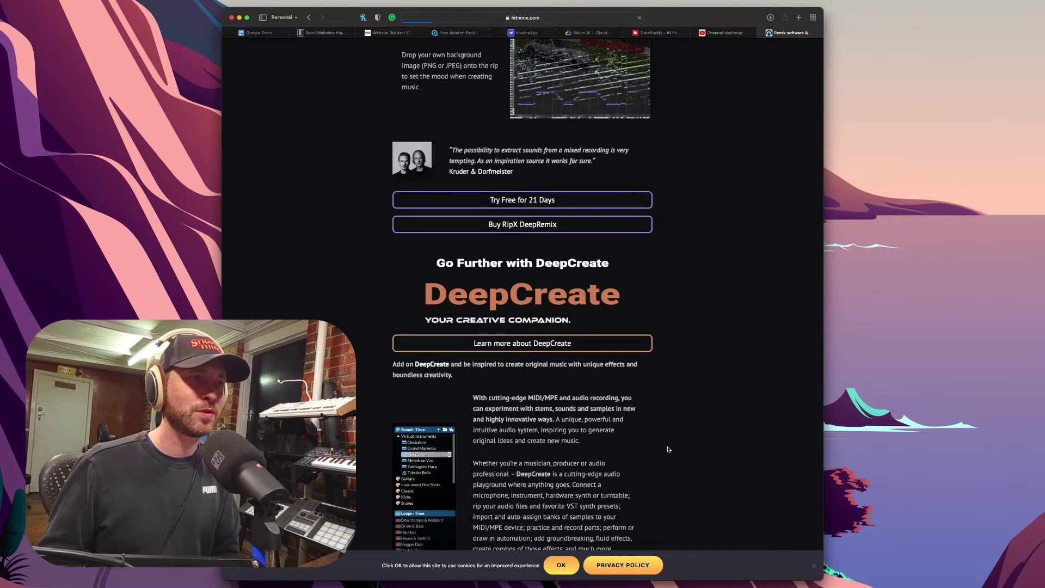
scroll(698, 433, down, 5)
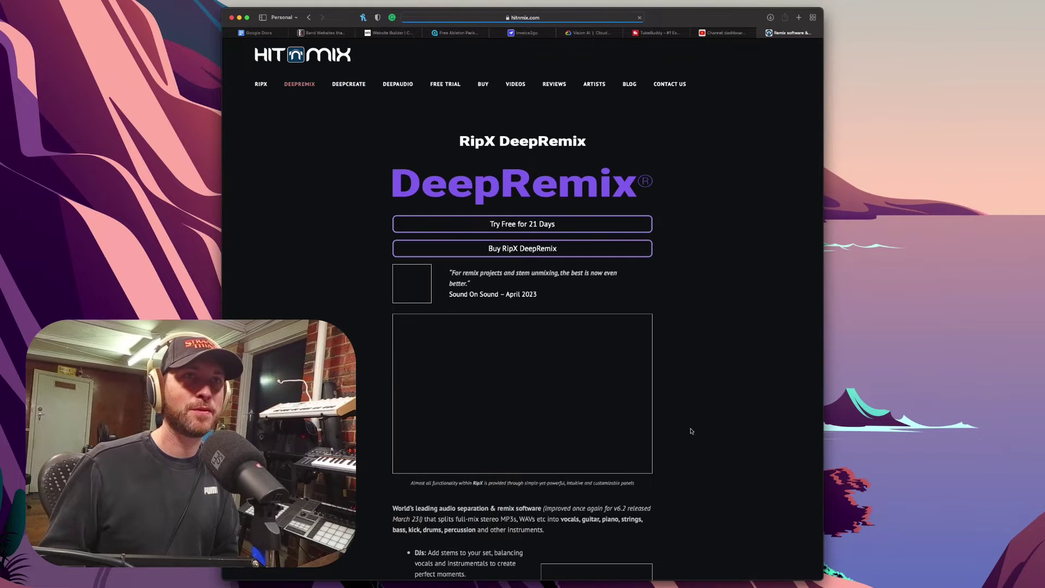
- Examine the DeepCreate and DeepAudio add-on sections of the product page, including the Harmonic Editor and DAW integration details
scroll(697, 424, down, 5)
scroll(696, 424, down, 12)
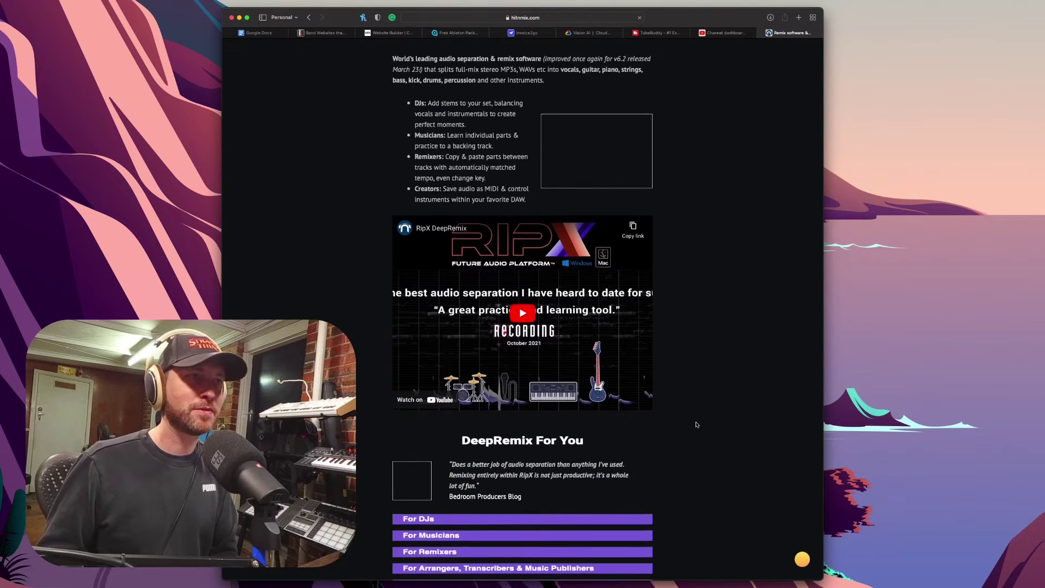
scroll(696, 424, down, 11)
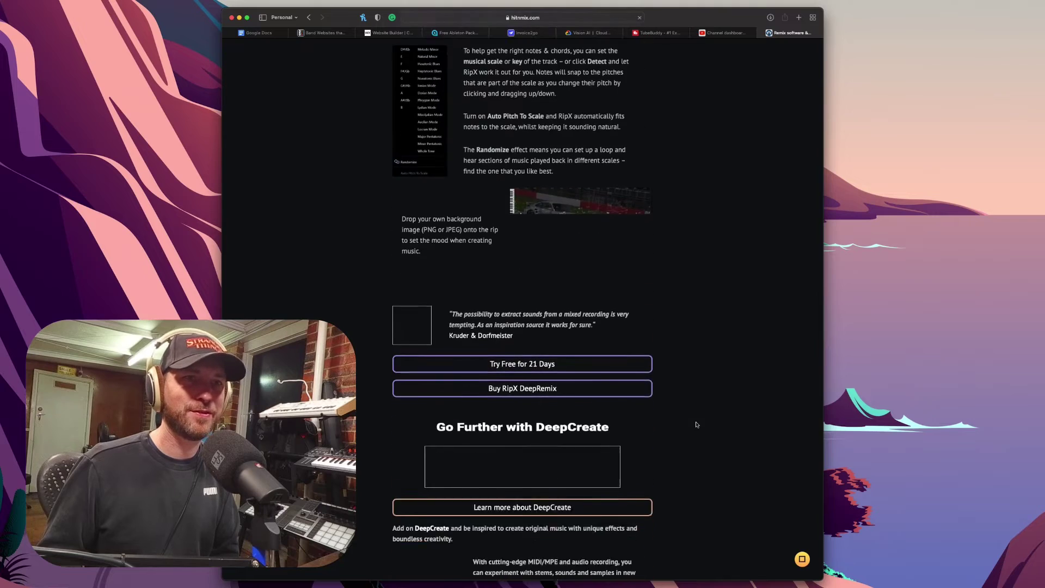
scroll(696, 425, up, 2)
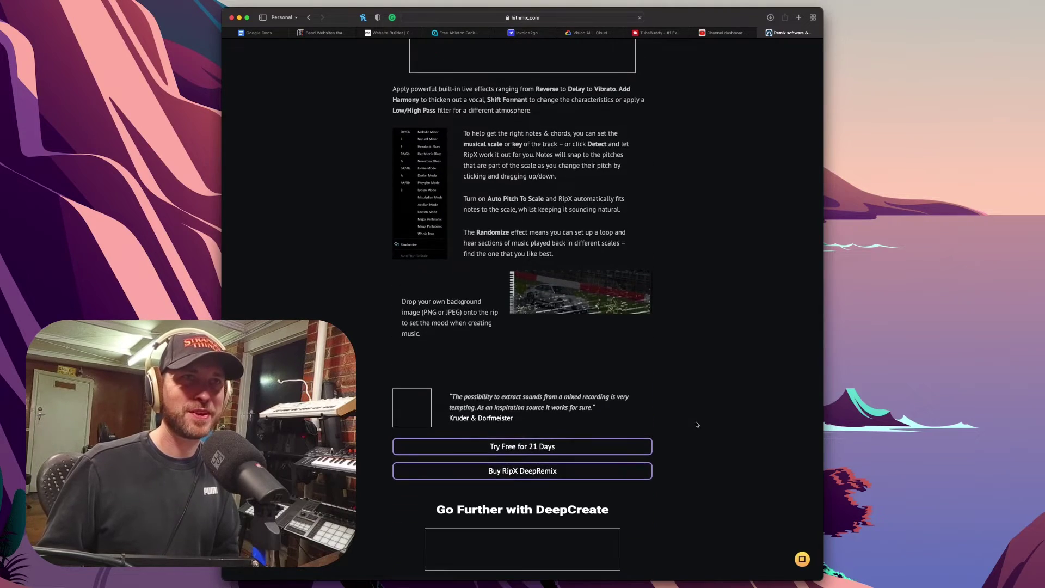
scroll(701, 420, up, 3)
scroll(702, 421, up, 10)
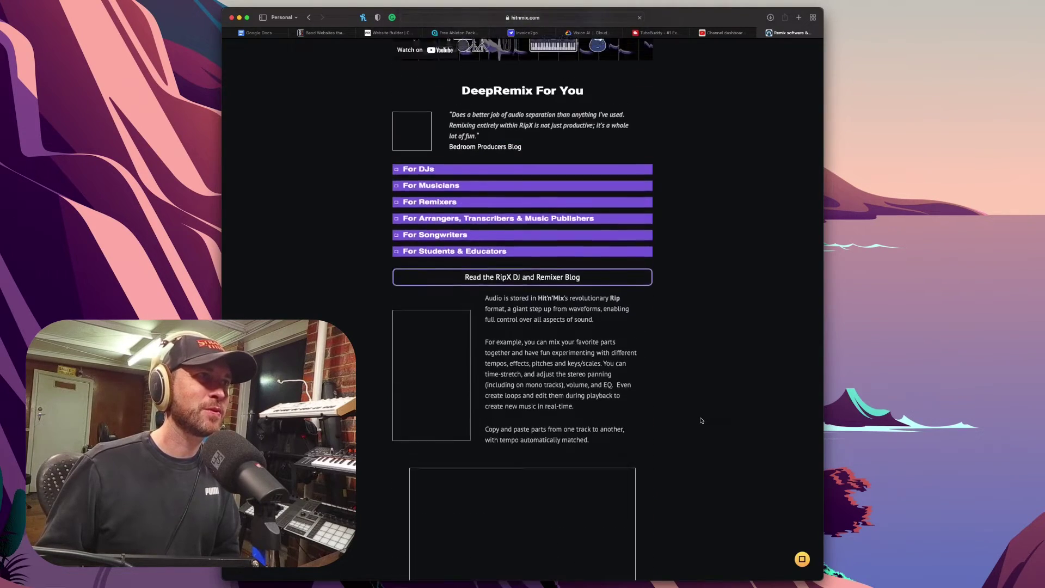
scroll(702, 421, down, 11)
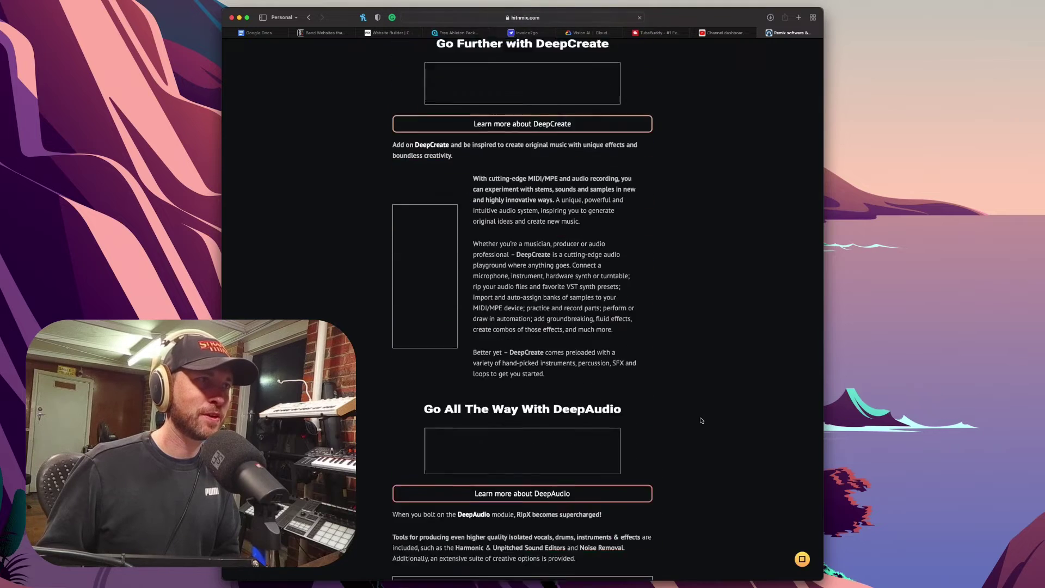
scroll(702, 420, up, 1)
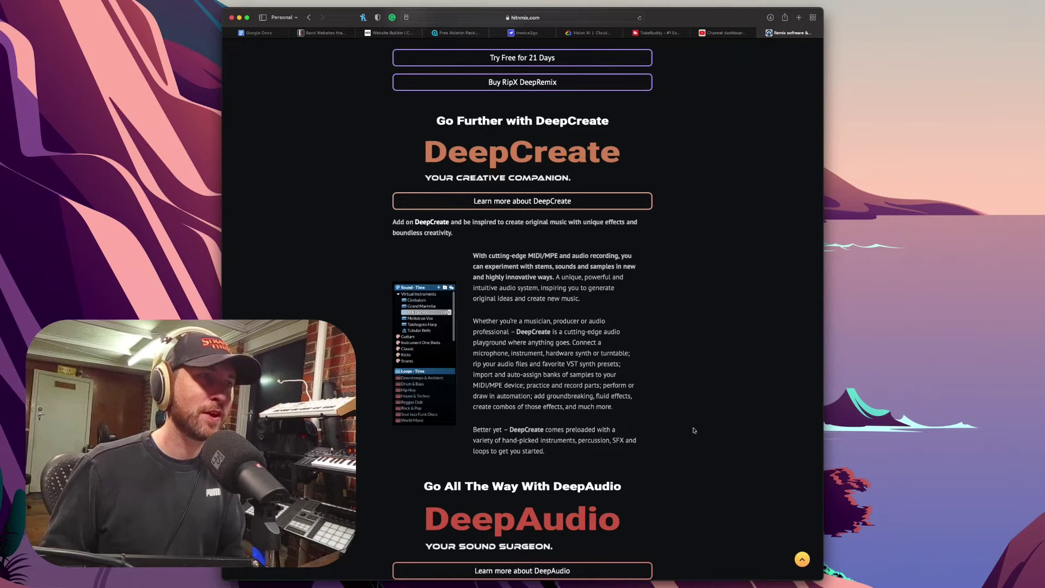
scroll(695, 433, down, 1)
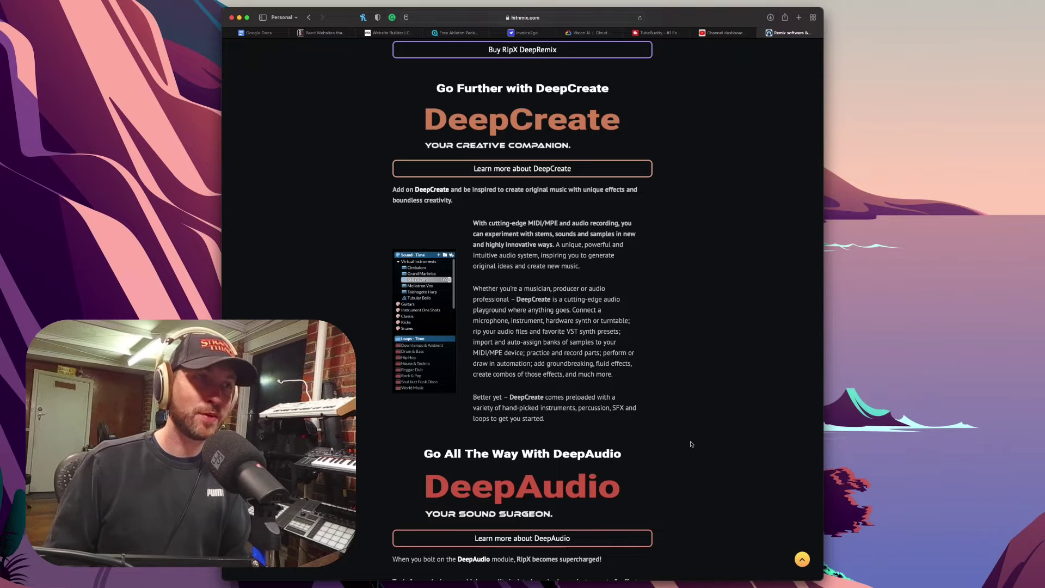
scroll(691, 444, down, 3)
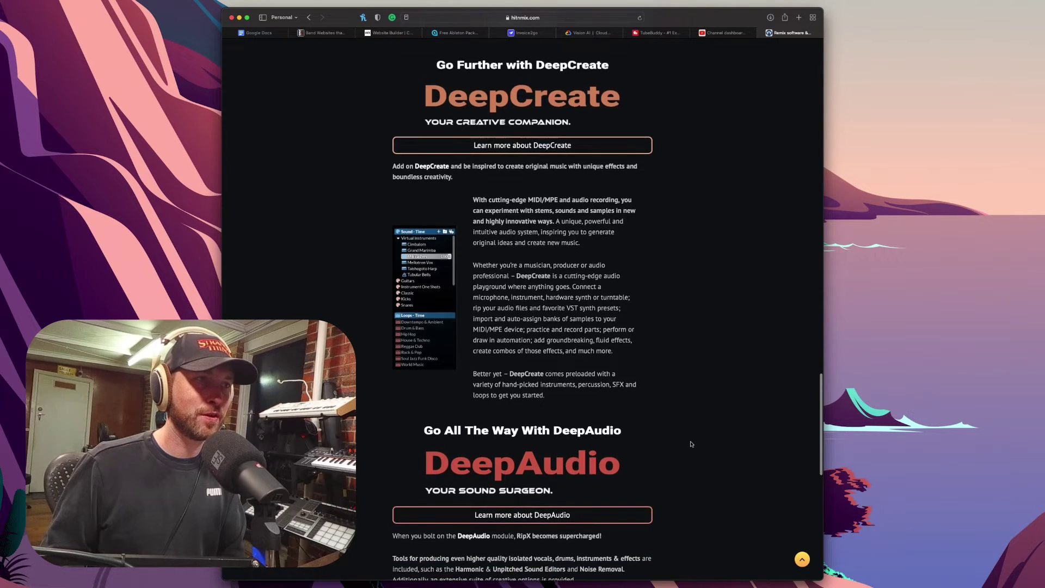
scroll(691, 444, down, 5)
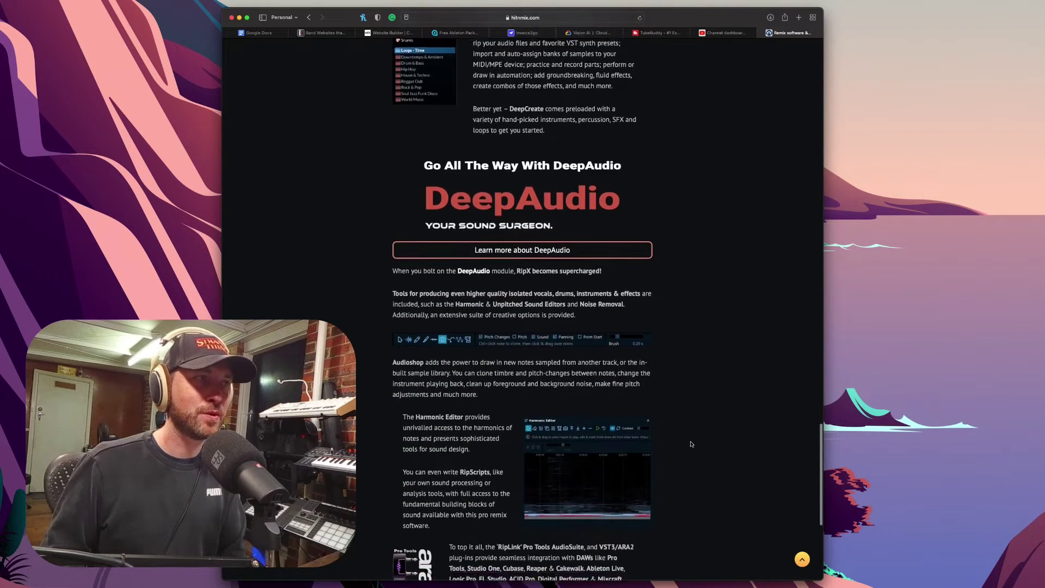
scroll(691, 444, down, 1)
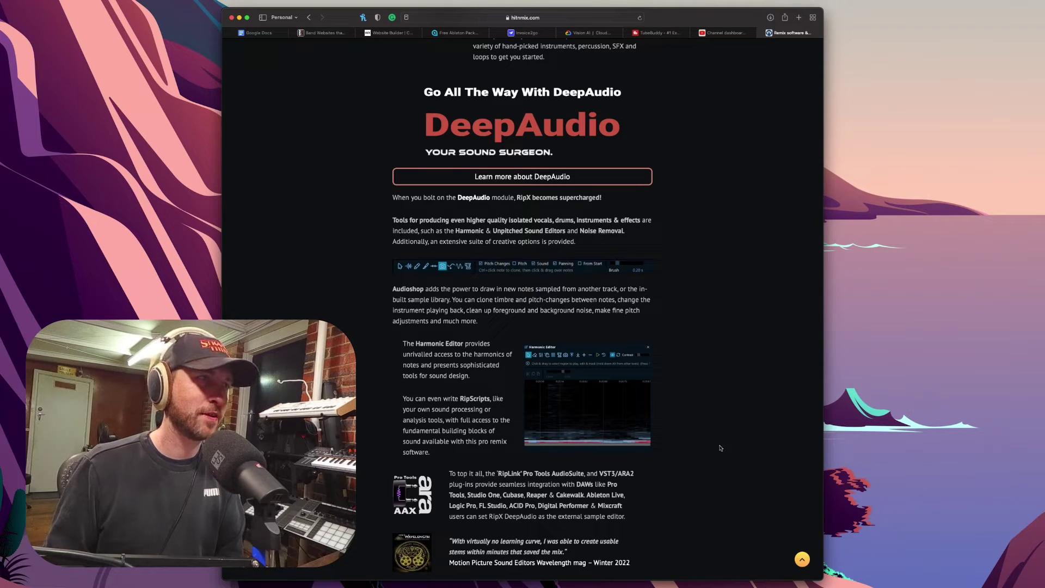
scroll(720, 446, down, 2)
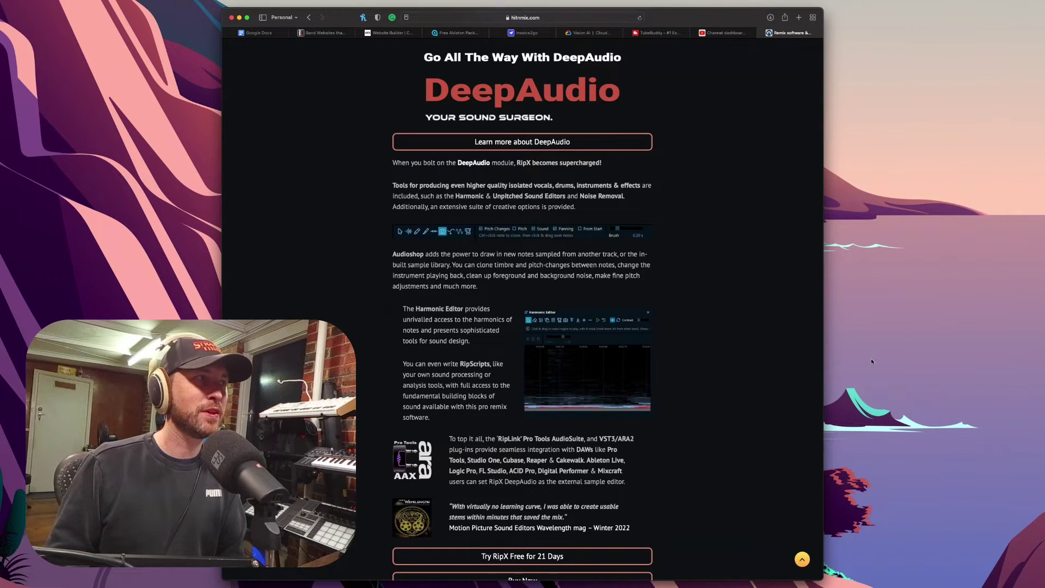
- Switch to RipX DeepRemix and select the Master layer of the open rip
key(super+Tab)
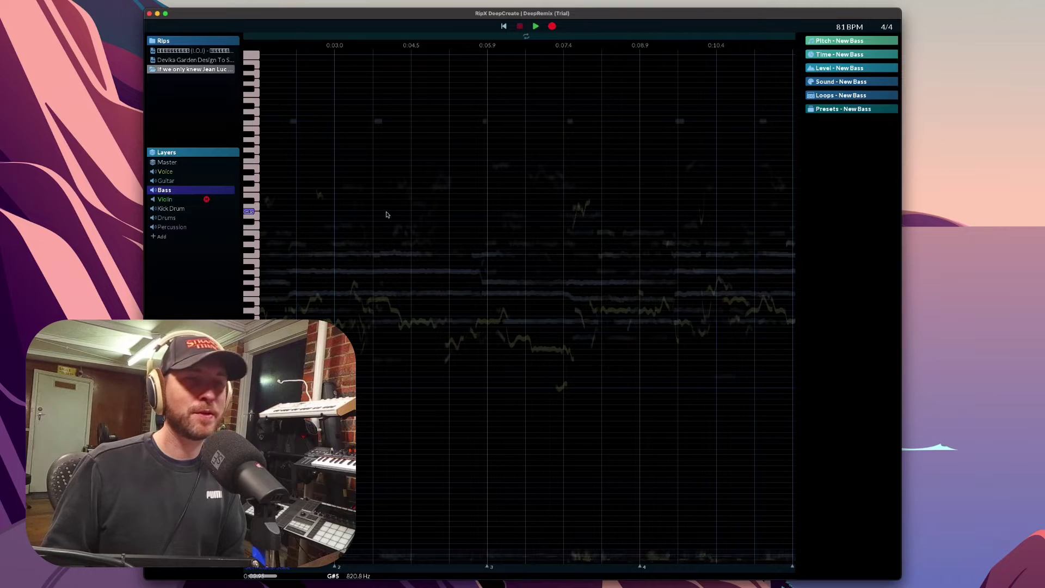
scroll(390, 216, left, 3)
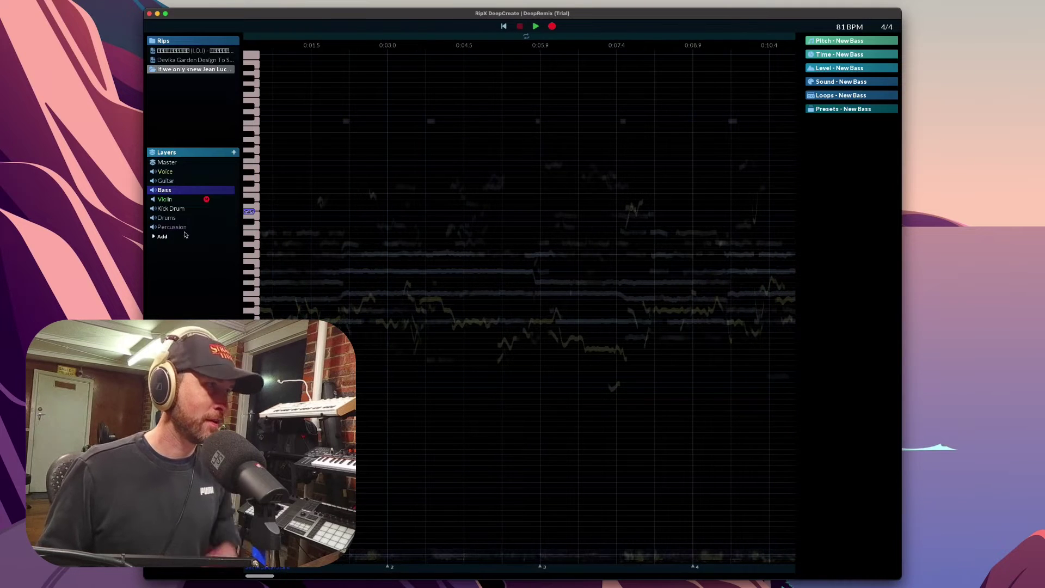
click(178, 164)
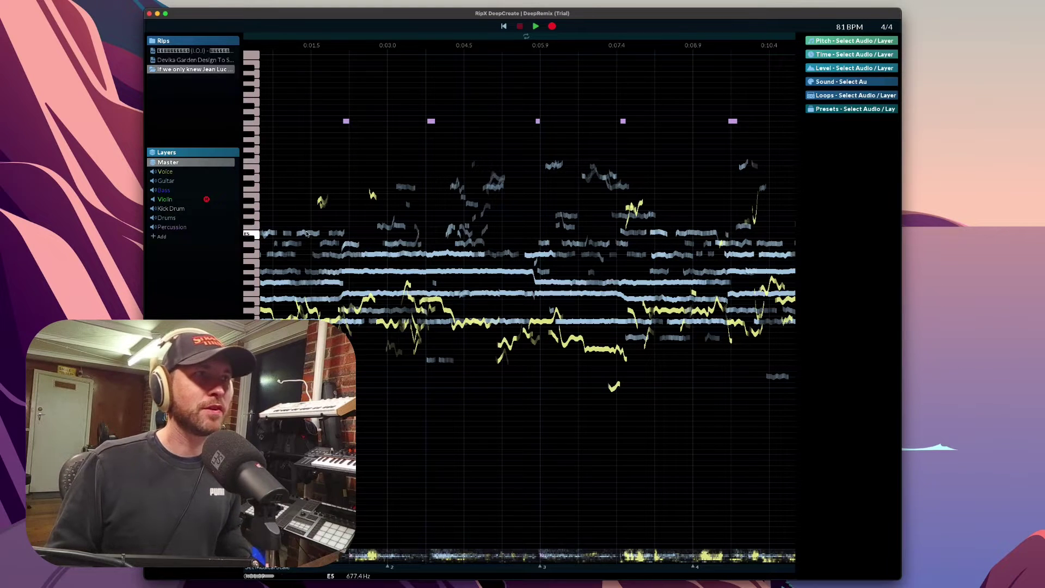
- Play the rip with the Master layer selected from near its beginning and stop playback at about 0:43
scroll(397, 263, left, 2)
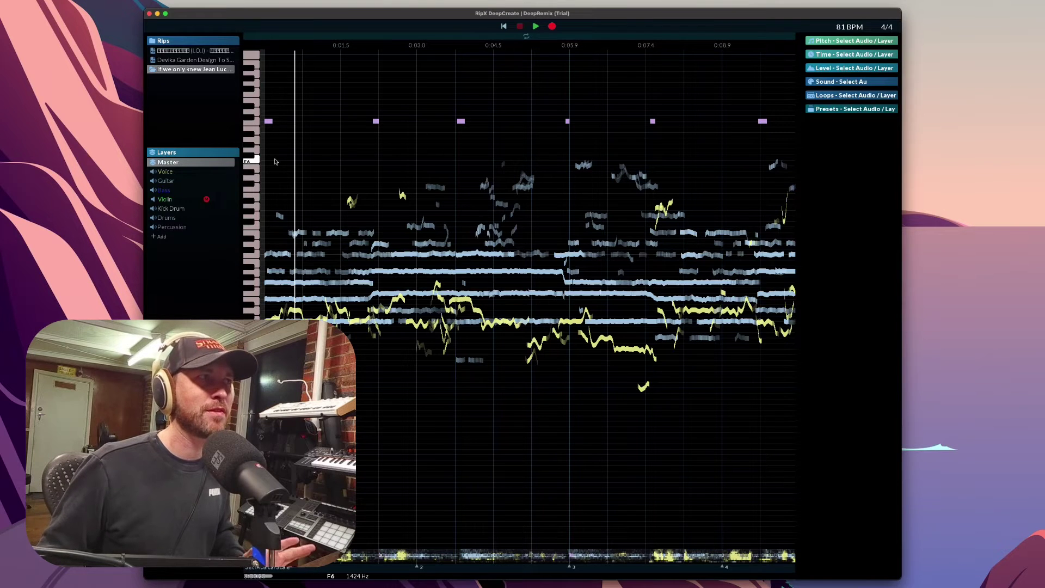
key(space)
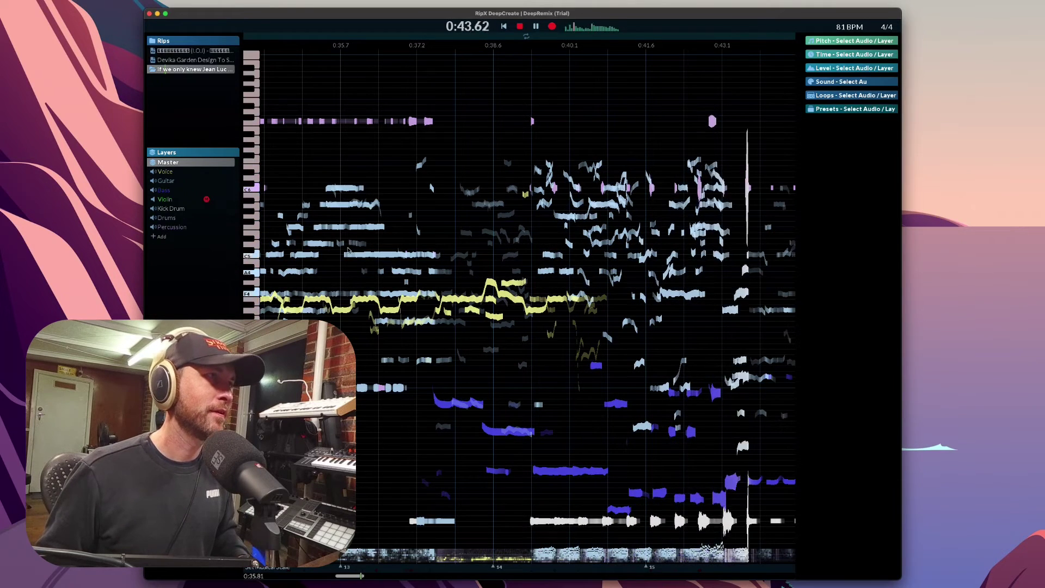
key(space)
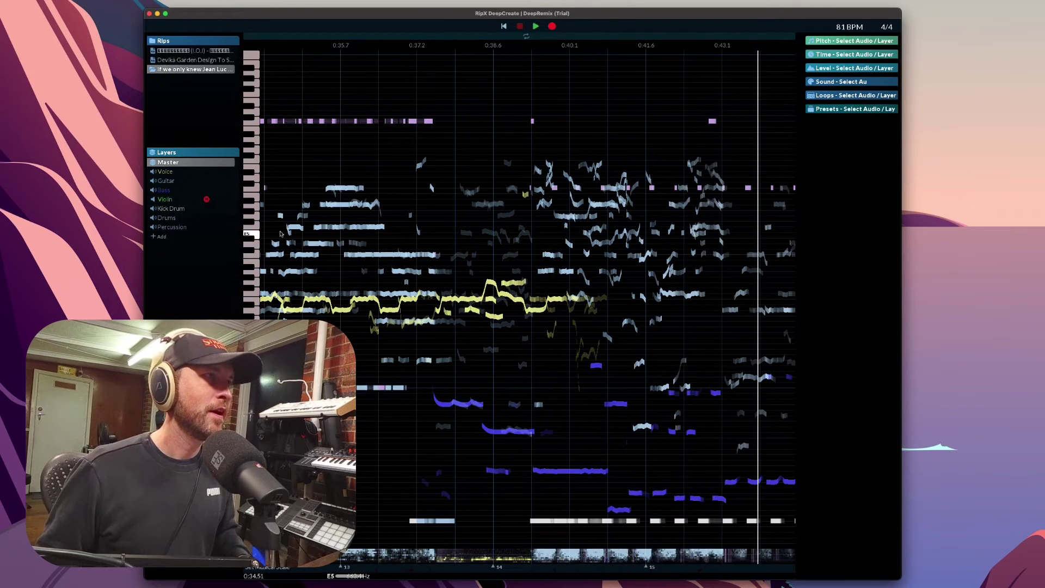
- Unmute the Violin layer of the rip
click(206, 200)
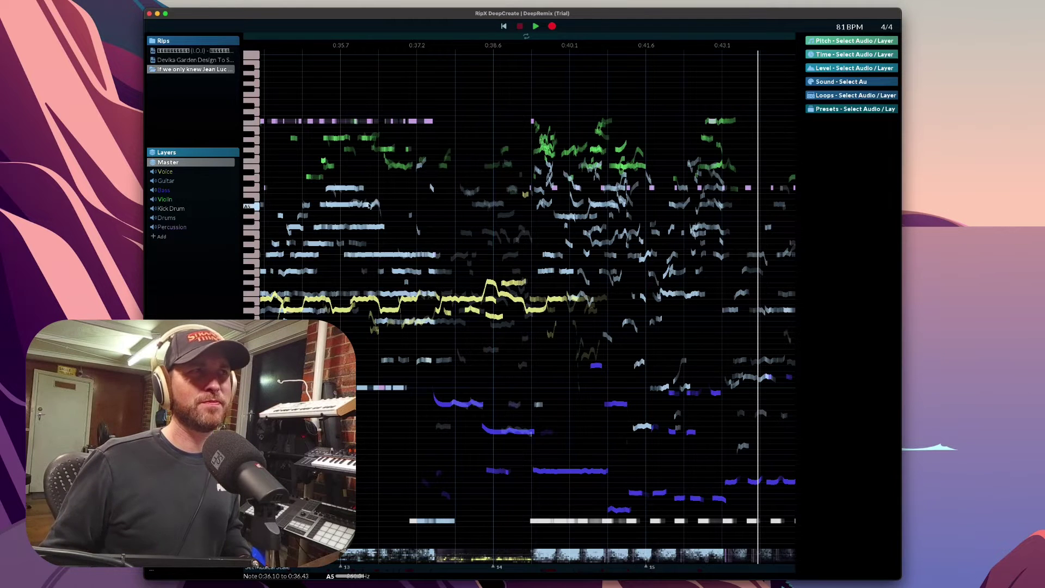
scroll(372, 208, left, 5)
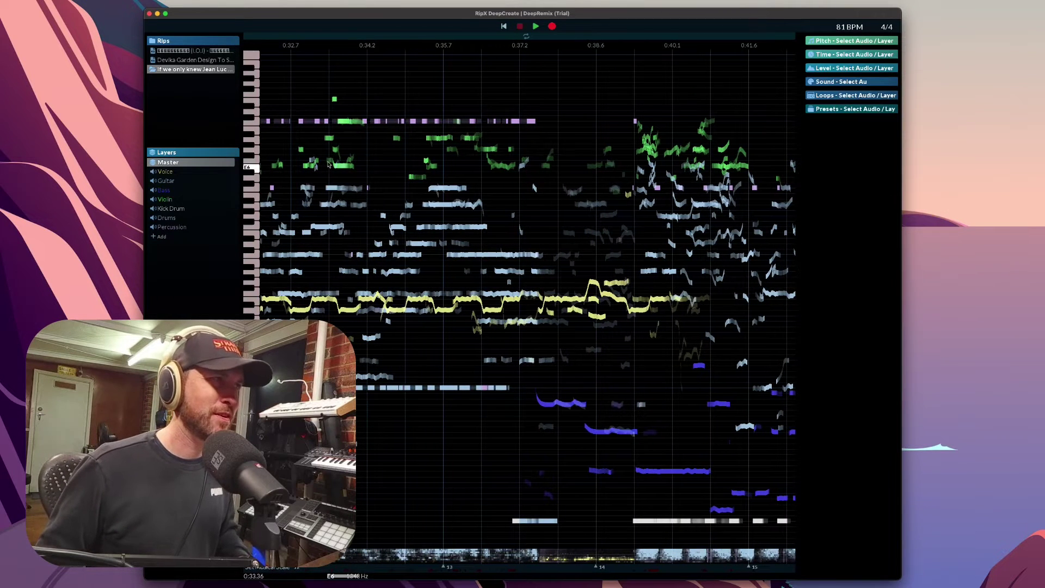
- Solo the Violin layer and play it from about 0:17.6, stopping at about 0:20.6
scroll(303, 148, left, 3)
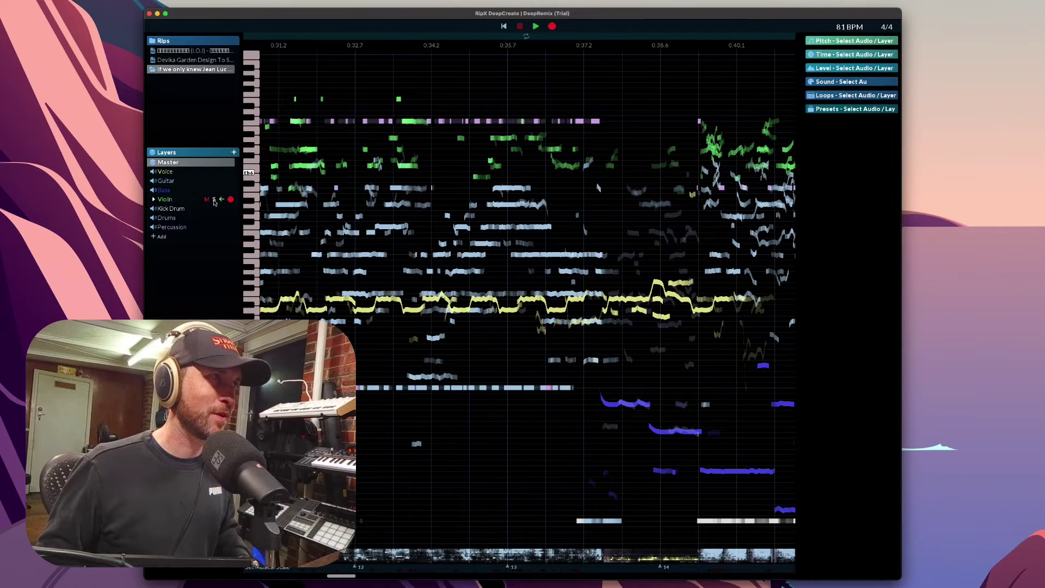
click(213, 200)
scroll(374, 208, left, 15)
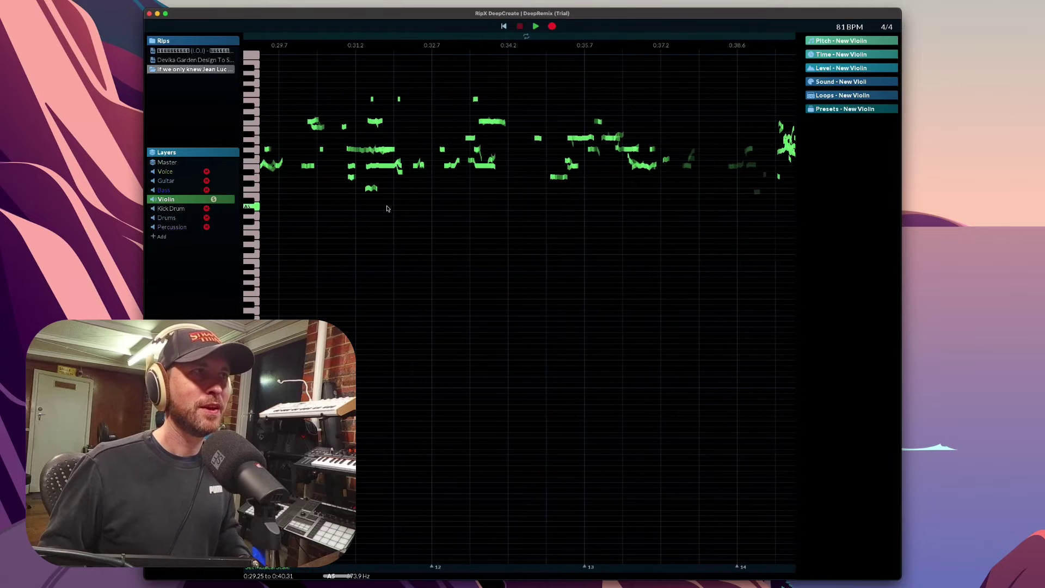
scroll(389, 209, left, 15)
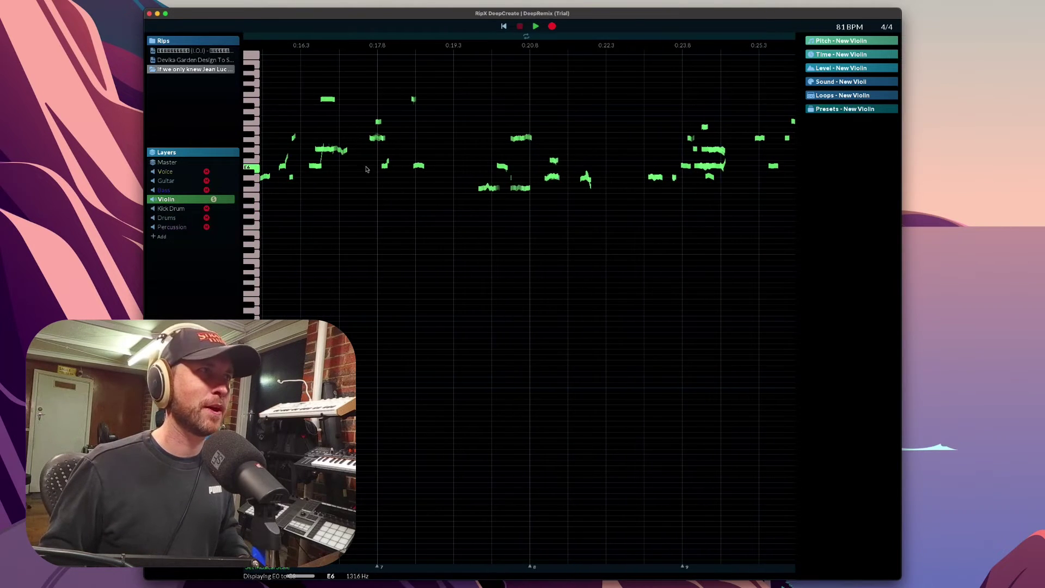
click(366, 106)
key(space)
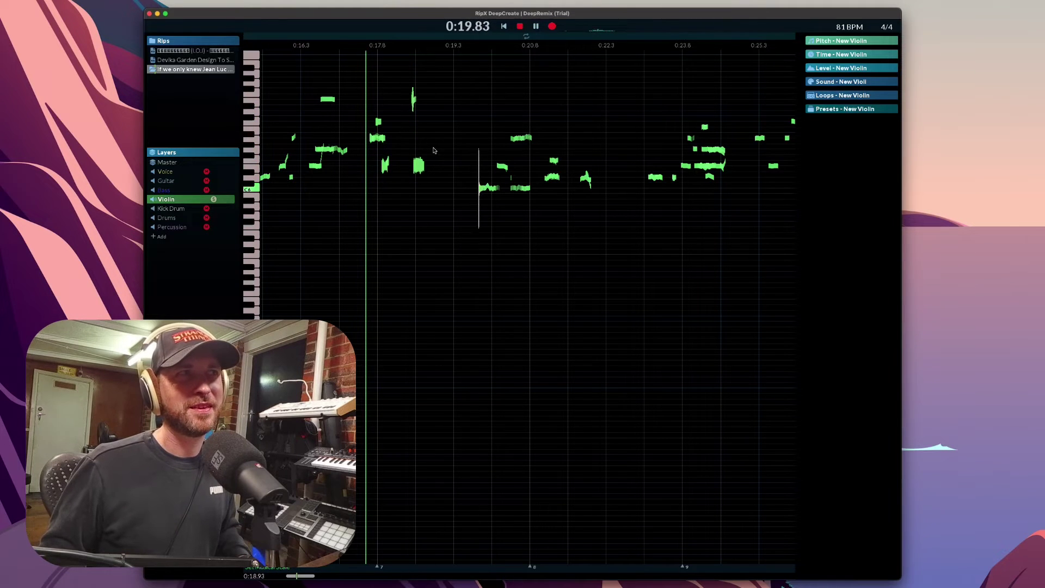
key(space)
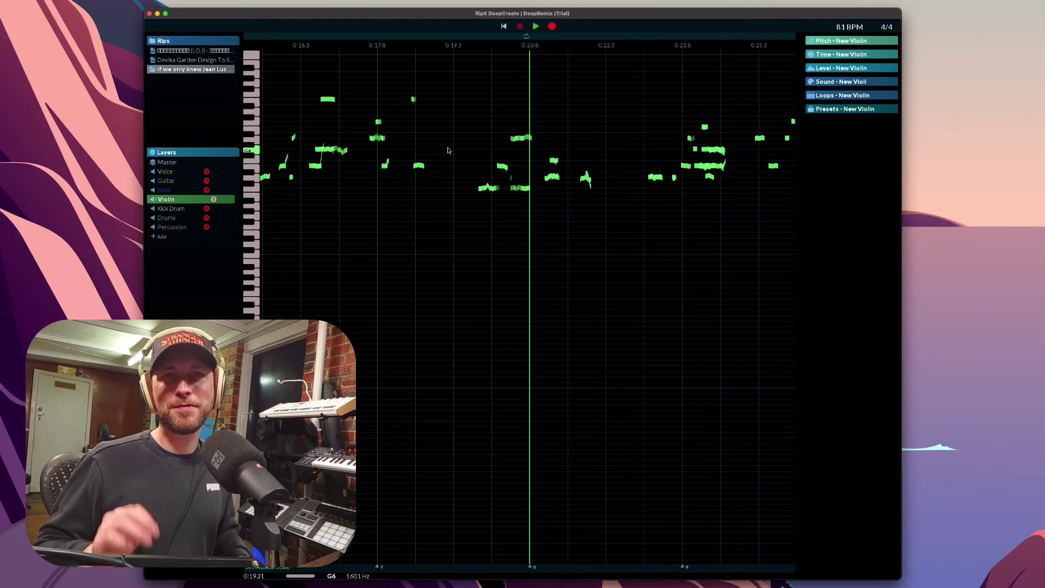
- Play the soloed violin from about 0:19.7 to about 0:25, and take the Violin layer out of solo
click(474, 120)
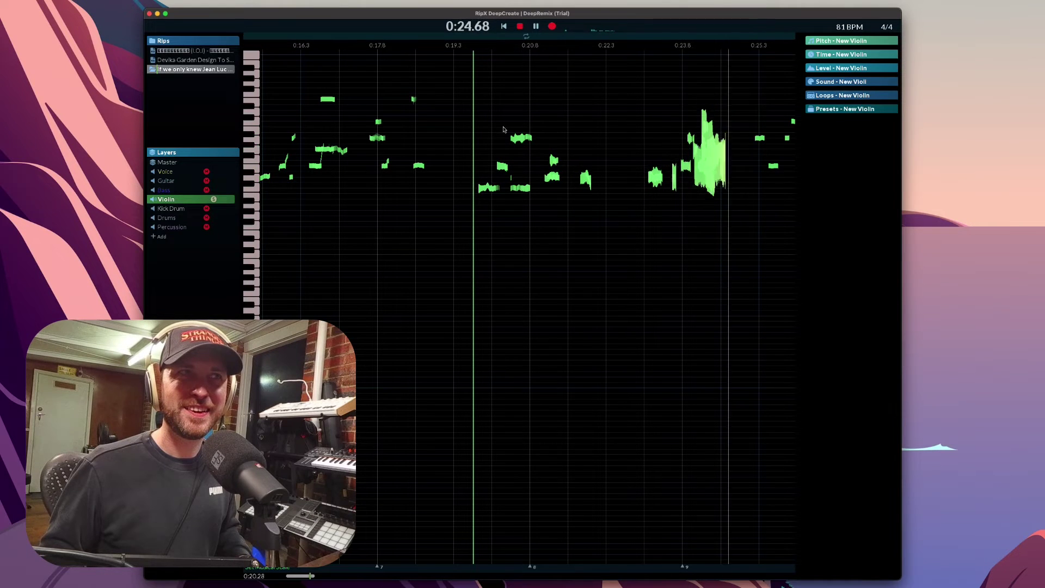
key(space)
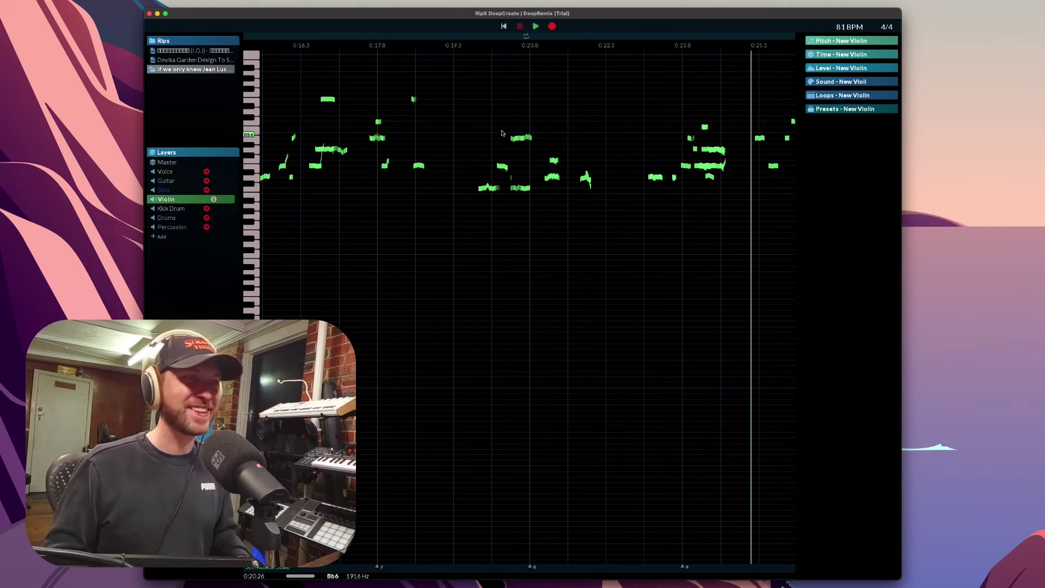
click(214, 200)
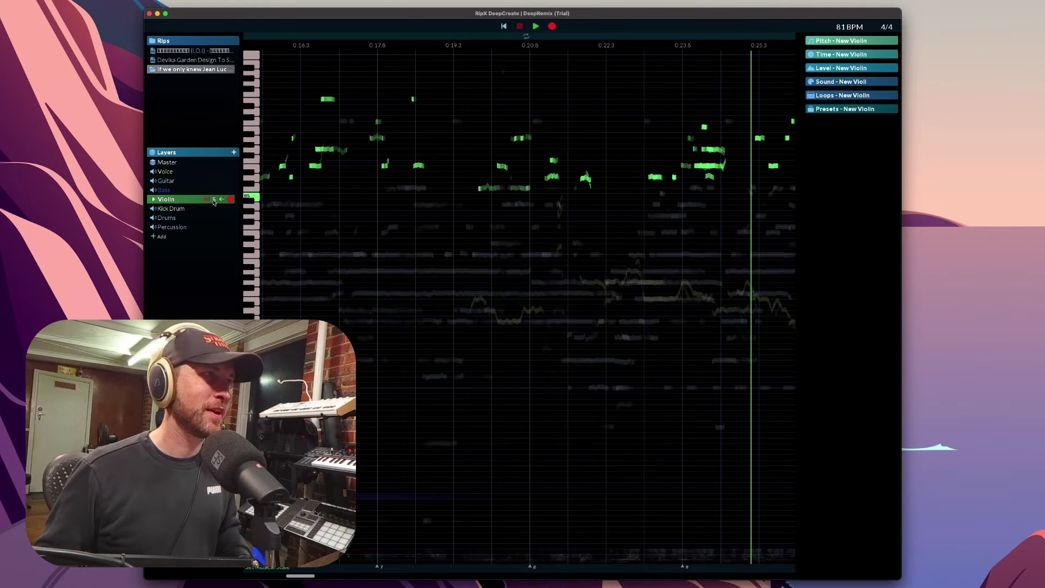
- Select and solo the Voice layer, play the isolated vocal and stop at about 0:15.5
key(space)
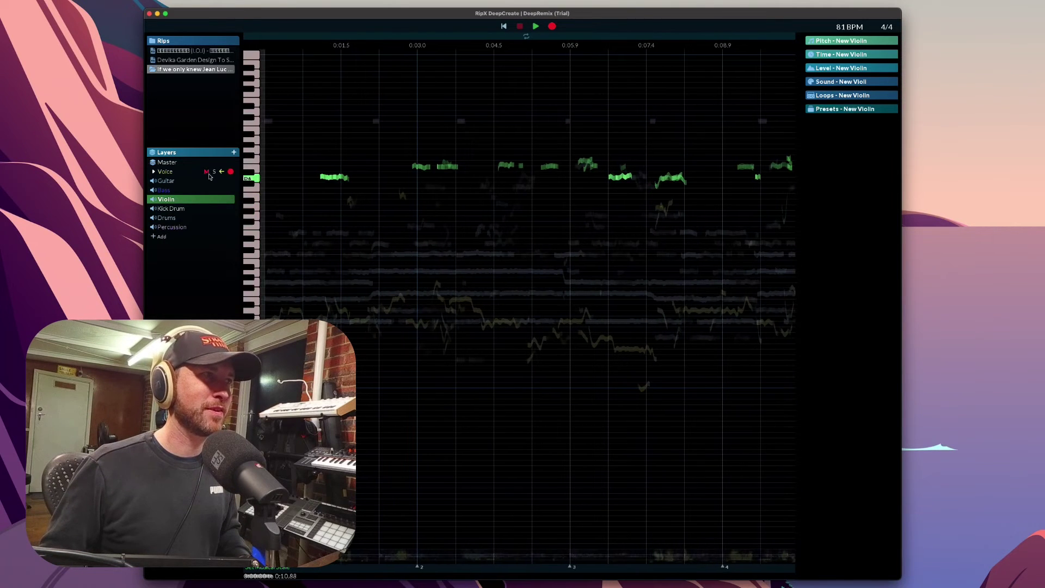
click(168, 175)
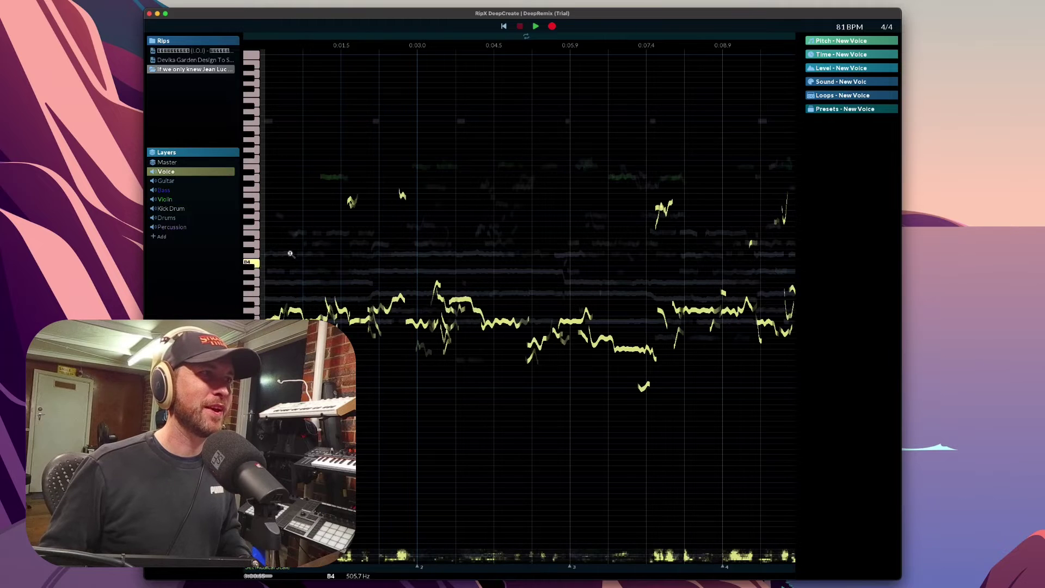
click(215, 172)
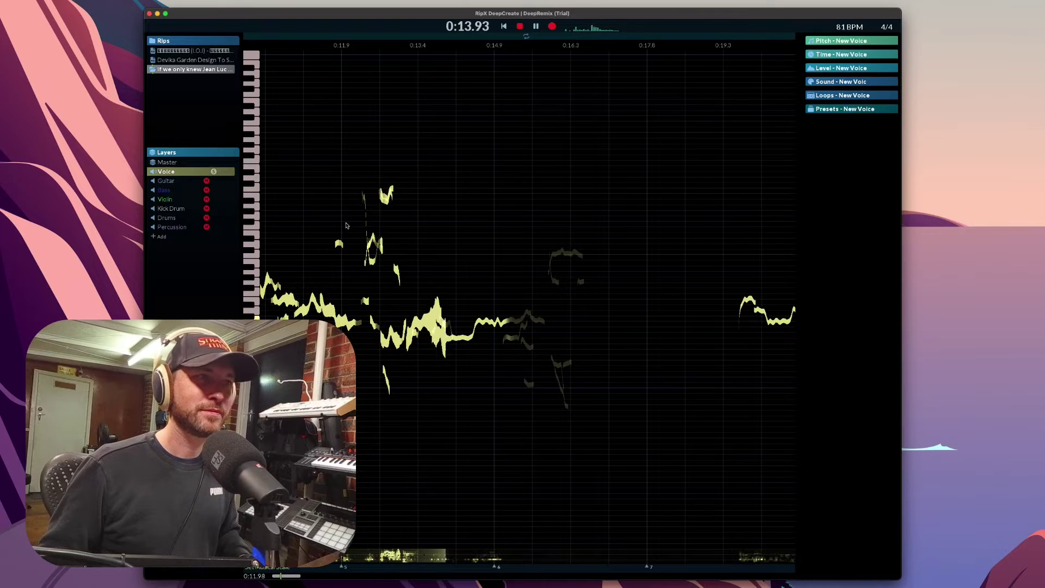
key(space)
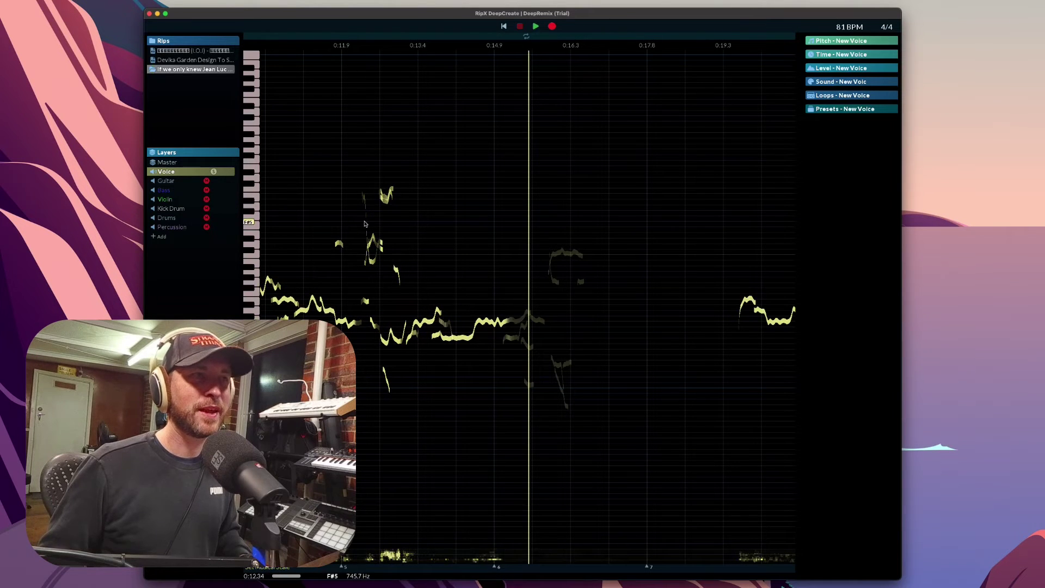
- Select the vocal notes between about 0:03.3 and 0:04.3 and raise them about five semitones, moving the long E4 note to A4
scroll(343, 231, left, 10)
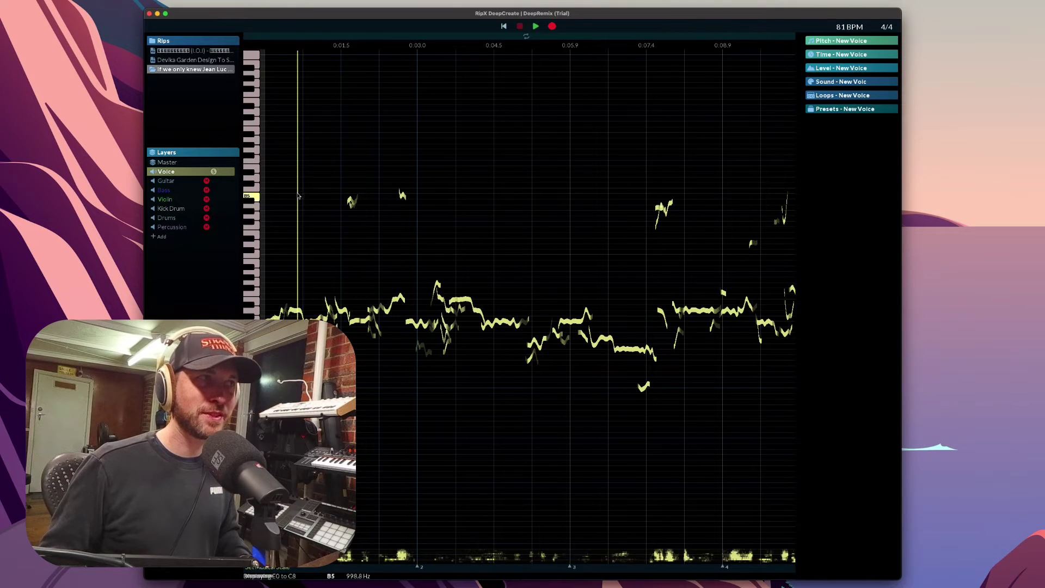
drag(310, 171, 441, 169)
click(372, 170)
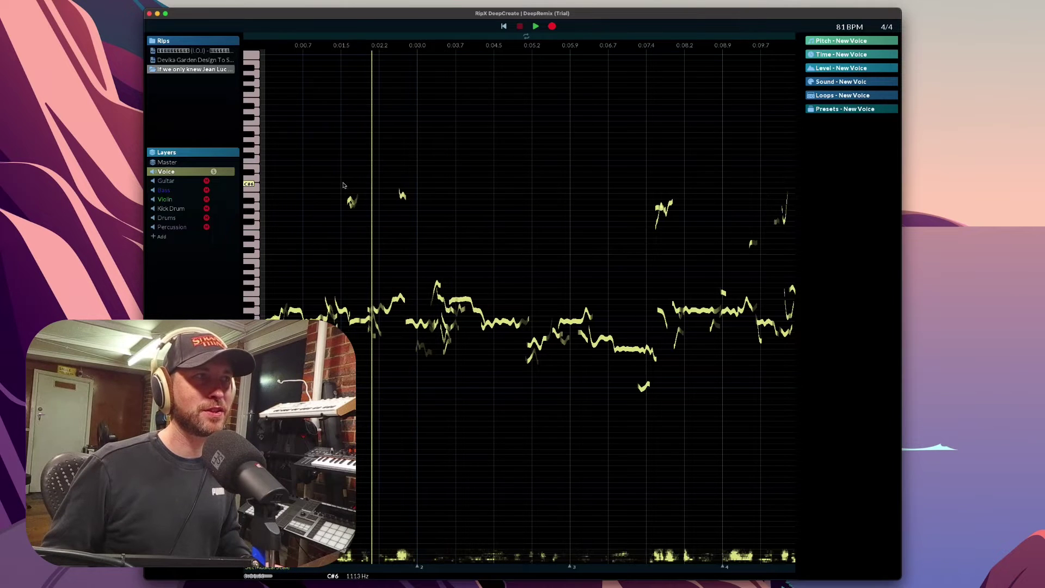
drag(341, 185, 362, 214)
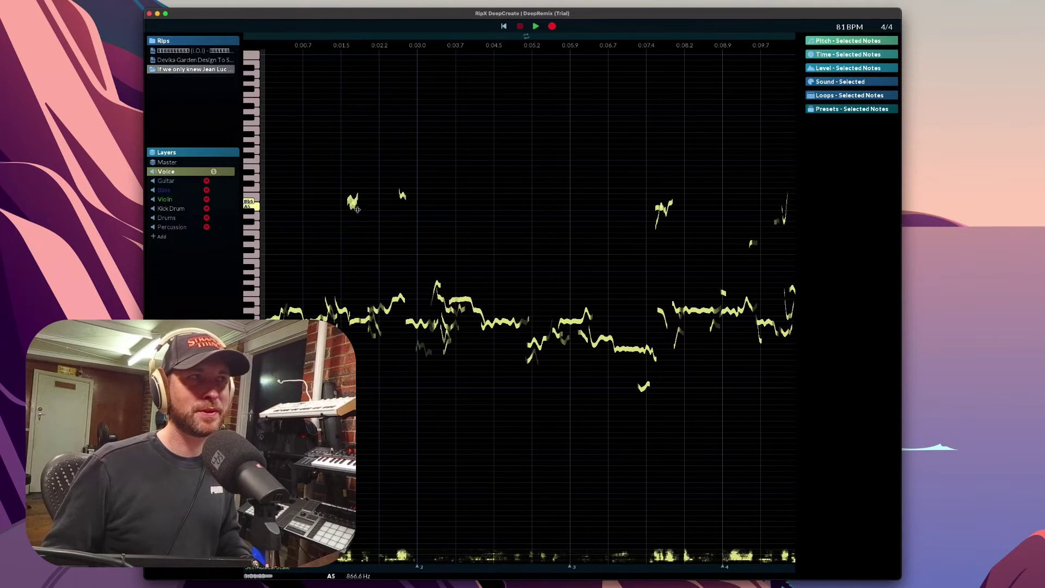
drag(455, 266, 463, 308)
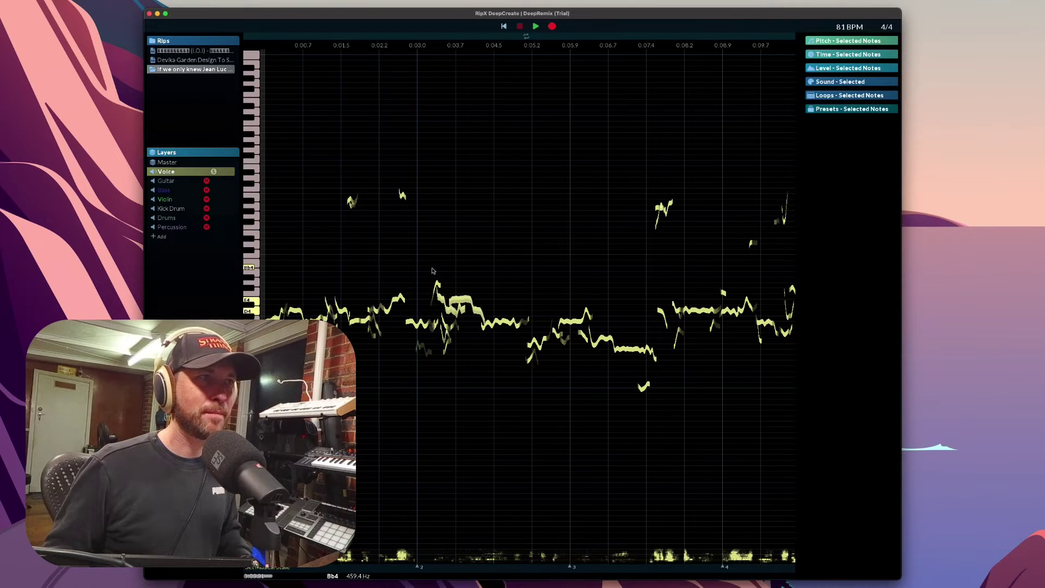
drag(430, 268, 483, 314)
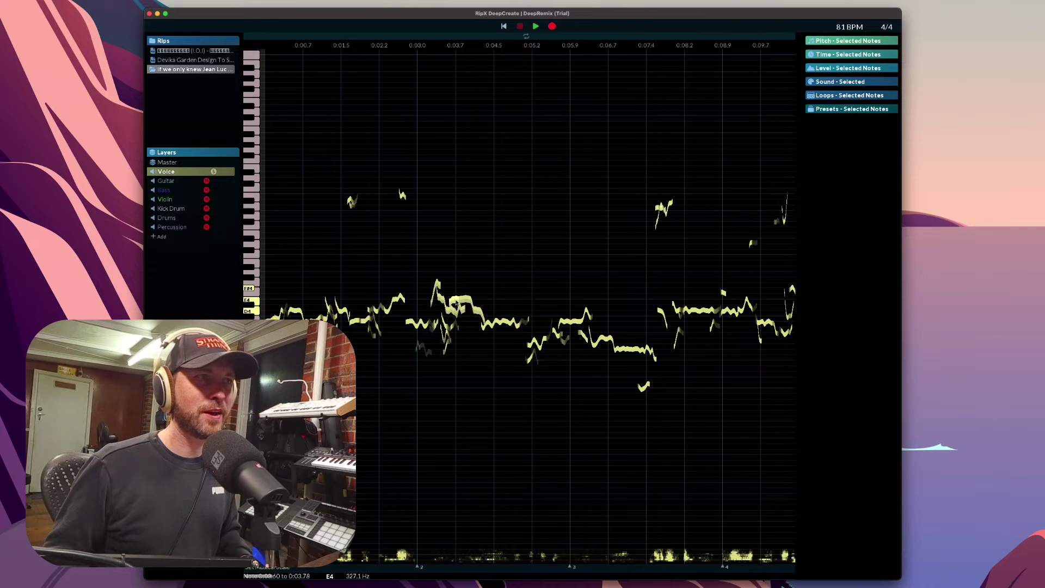
drag(456, 304, 455, 274)
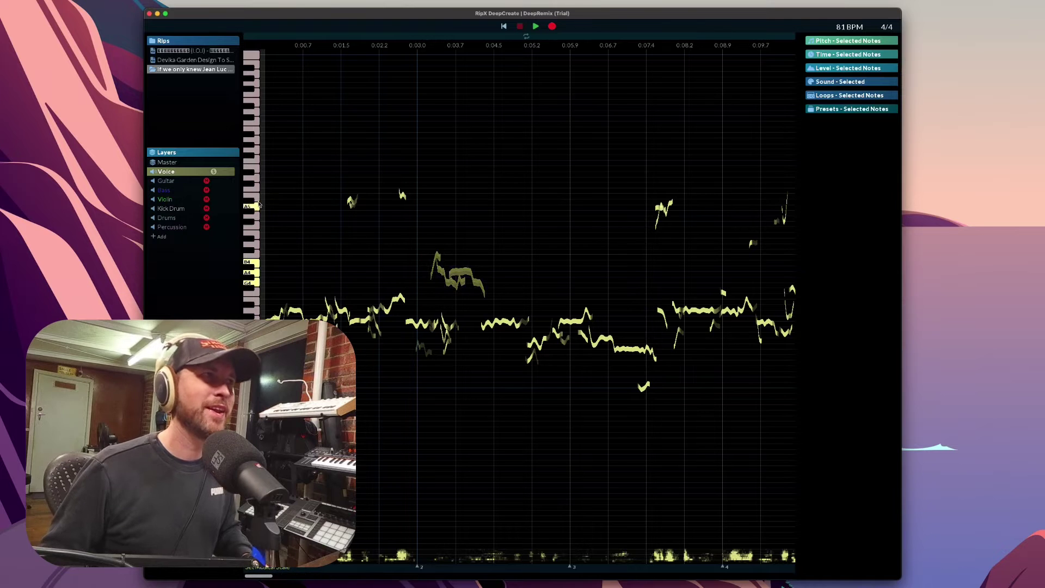
- Take the Voice layer out of solo, select Master and play the full mix from about 0:00.2 to 0:05.3
click(214, 172)
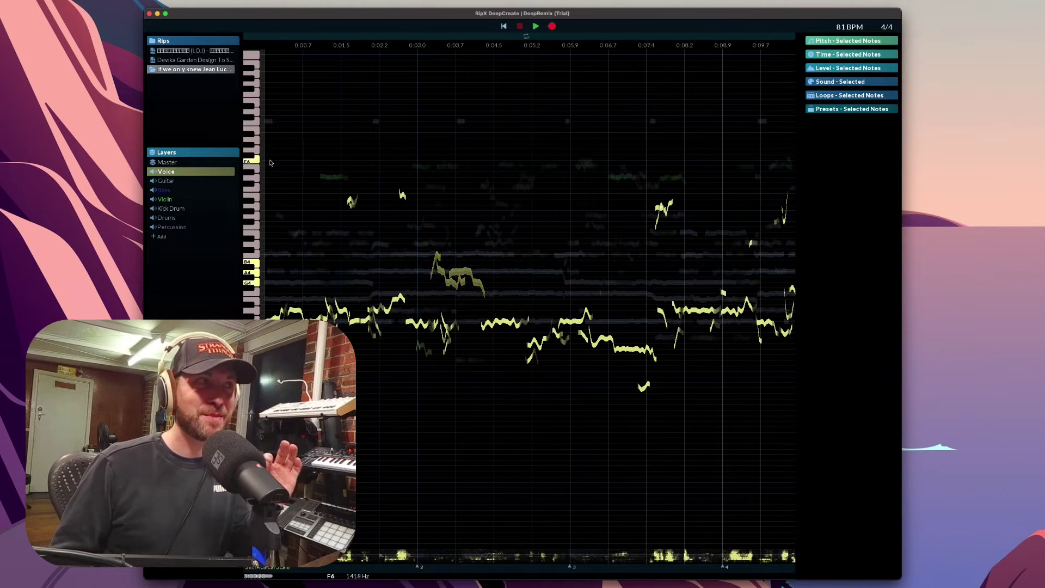
click(172, 163)
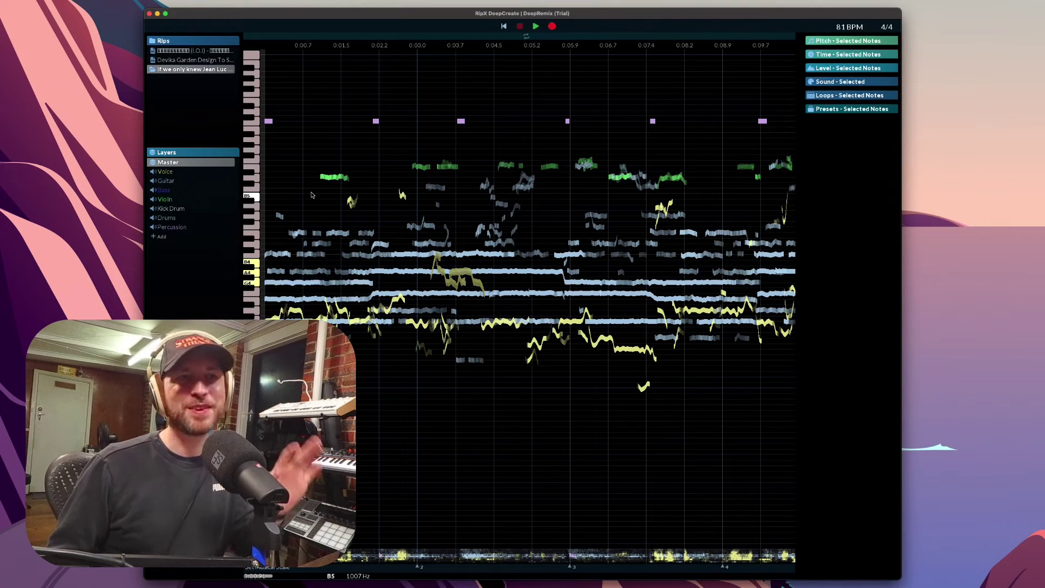
click(278, 194)
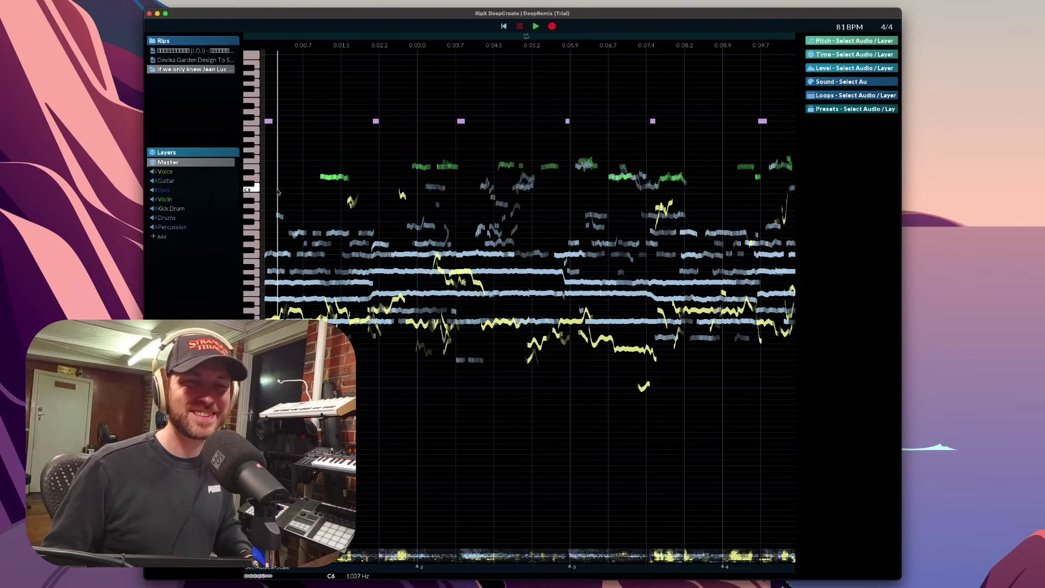
key(space)
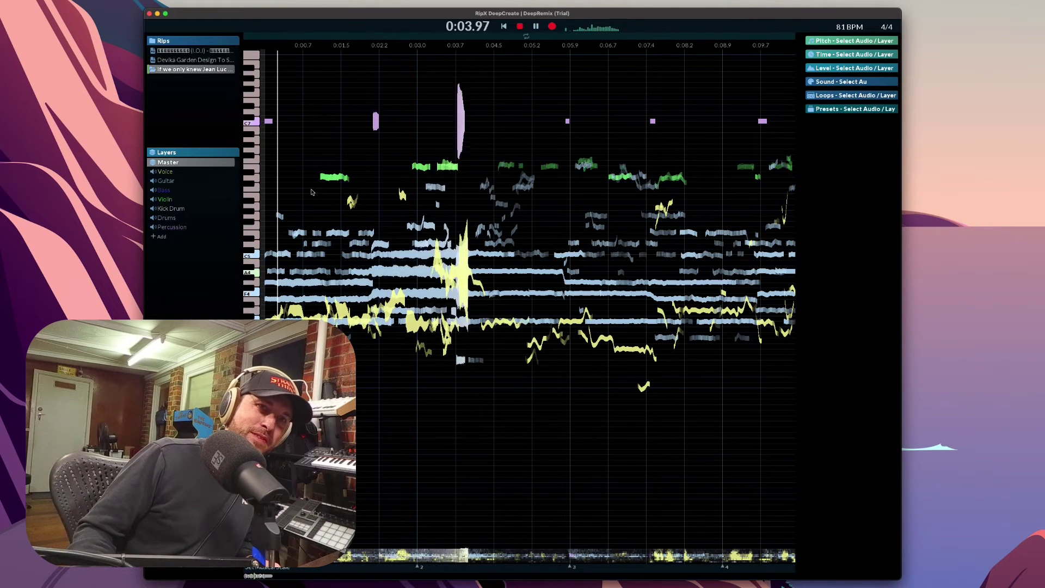
key(space)
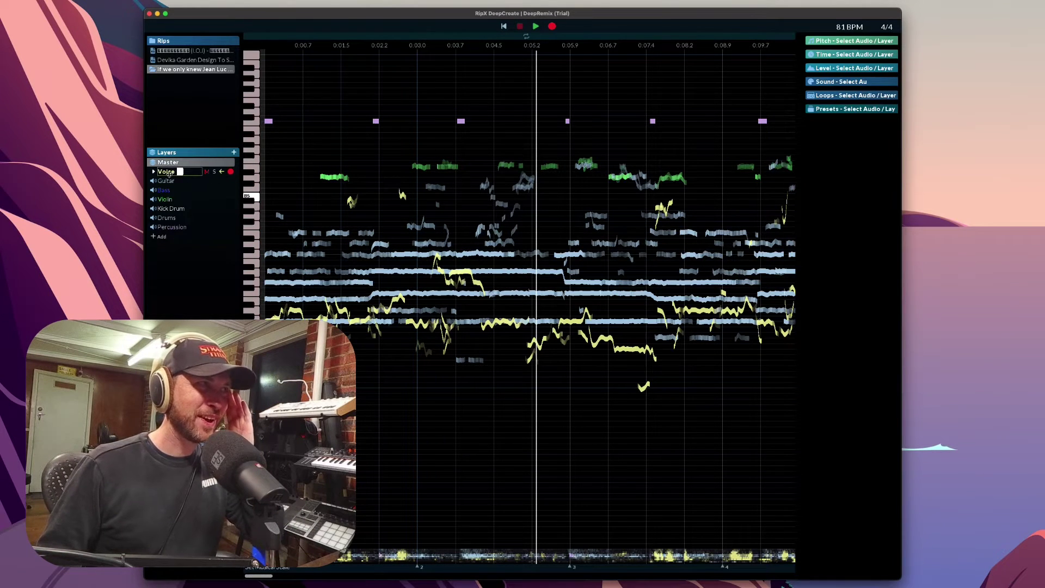
- Solo the Voice layer and play the raised vocal phrase from about 0:03.1 to 0:05.1
click(169, 173)
click(214, 172)
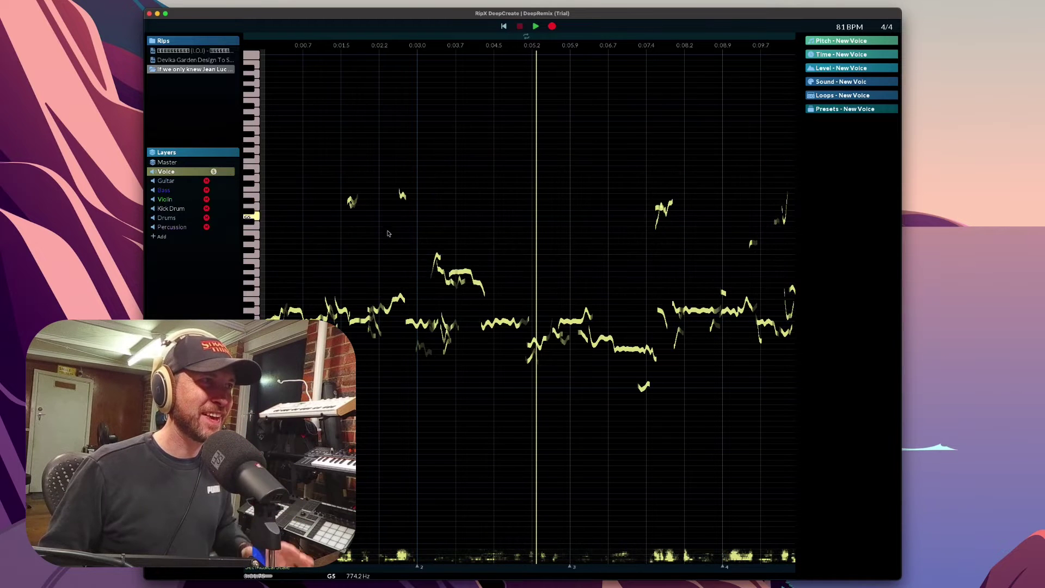
click(425, 245)
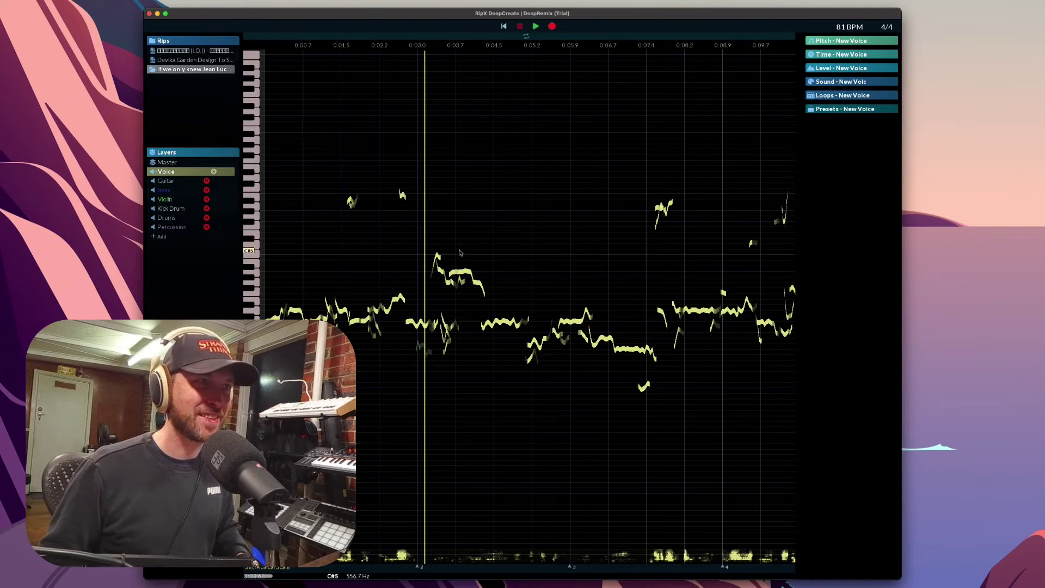
key(space)
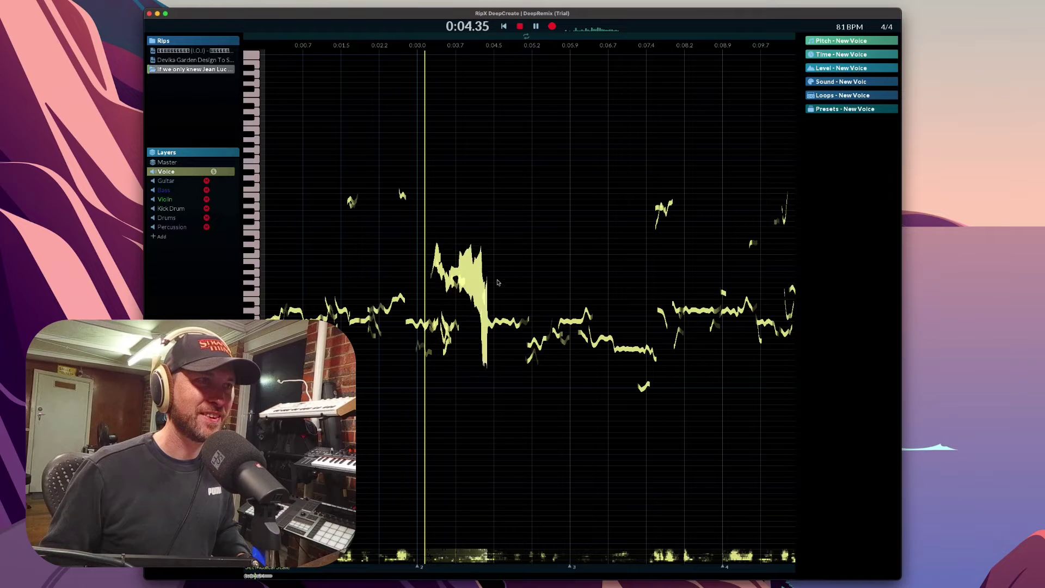
key(space)
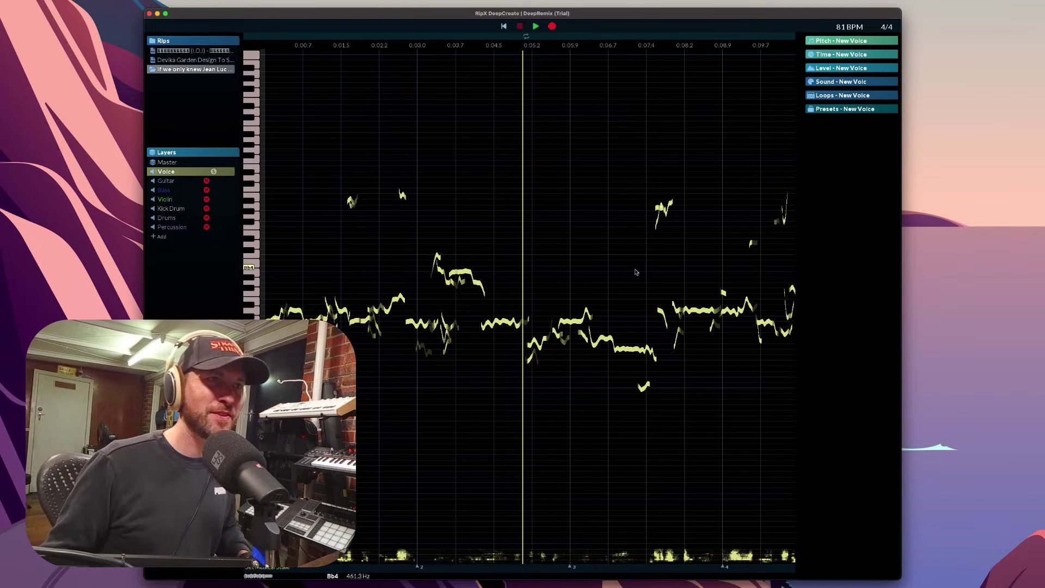
- Select the vocal notes between about 0:08.2 and 0:10 and raise them about seven semitones, moving the long D4 note to A4
click(658, 278)
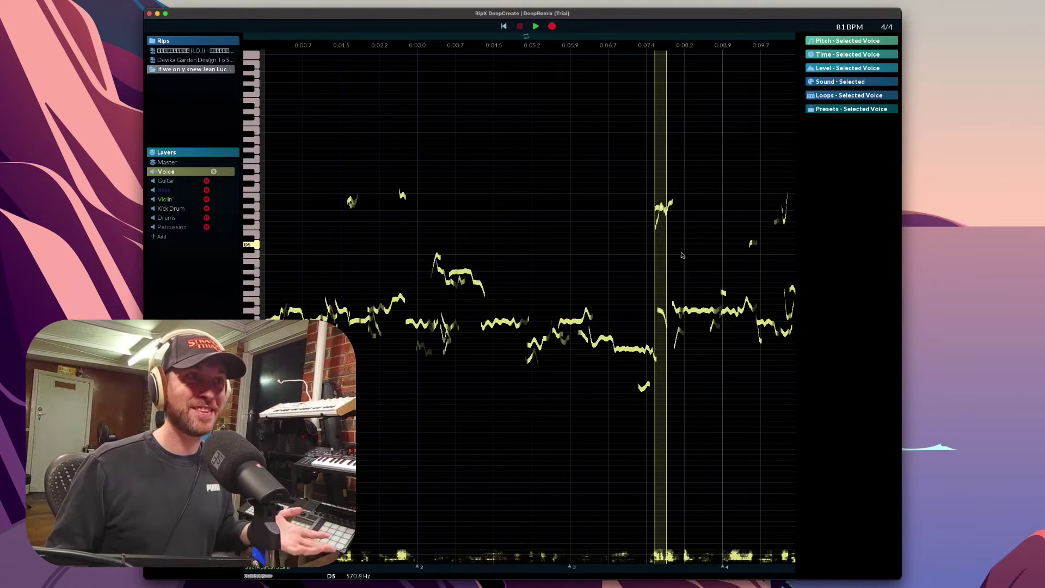
click(686, 287)
drag(672, 292, 746, 335)
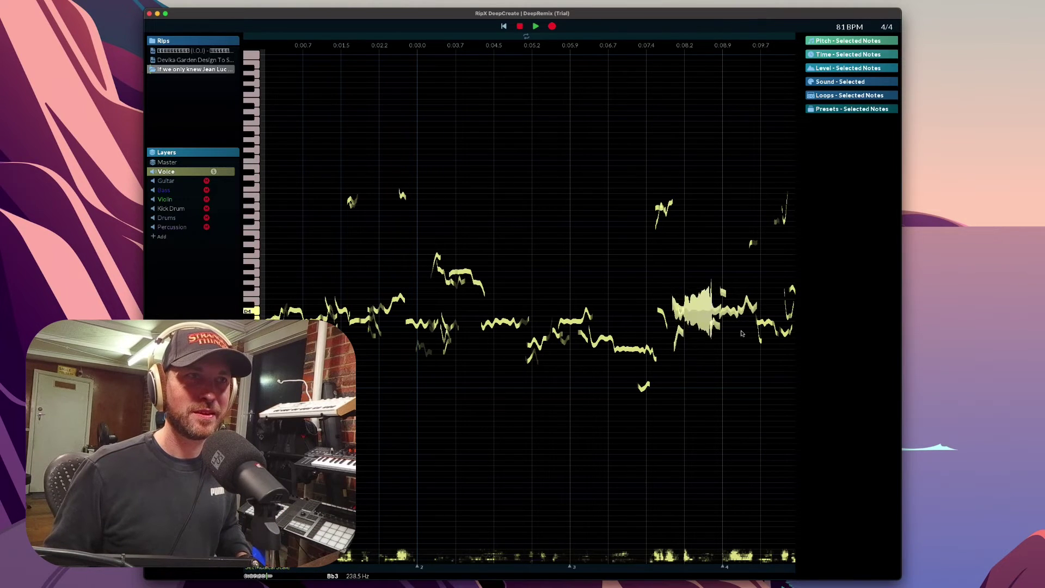
drag(704, 275, 682, 351)
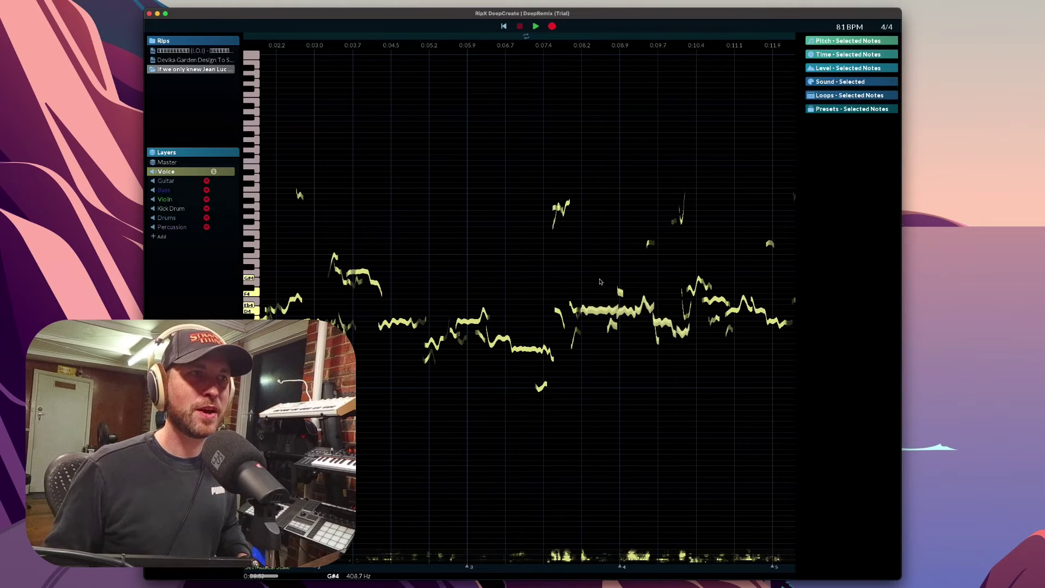
drag(601, 280, 662, 352)
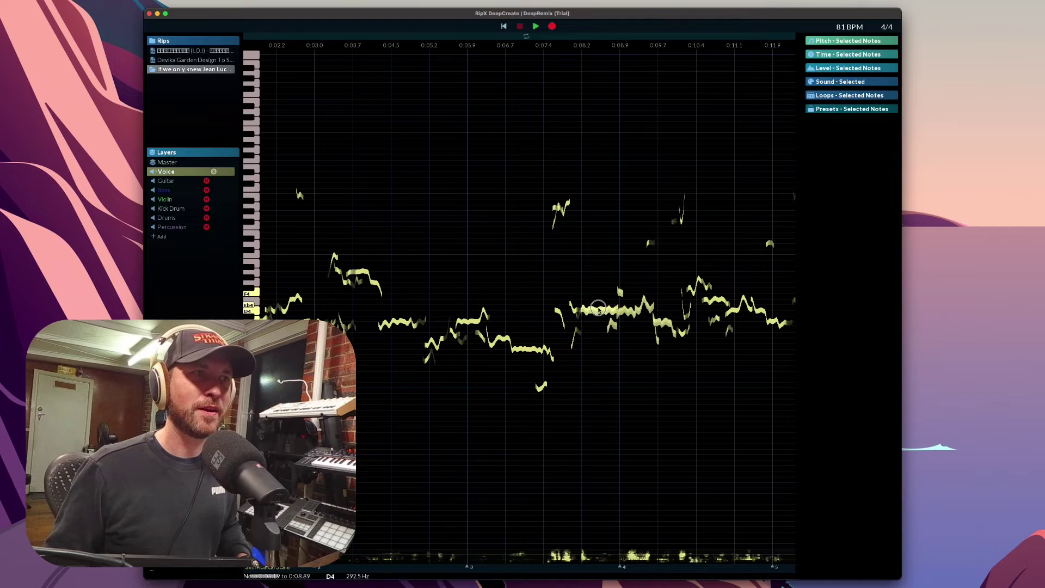
drag(598, 308, 602, 276)
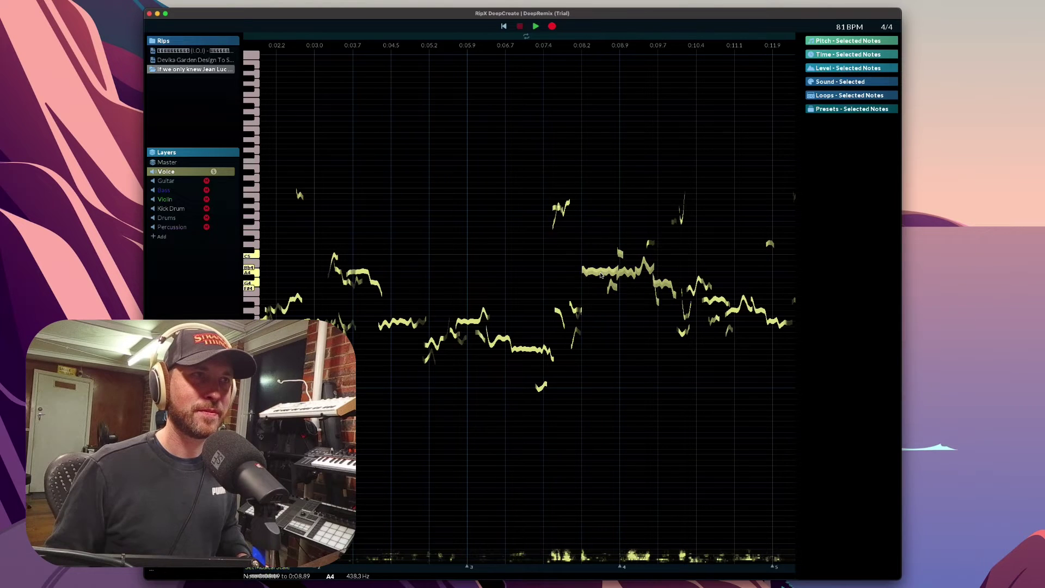
- Select Master and play the full mix through both raised vocal phrases, stopping at about 0:10.9
scroll(578, 271, left, 3)
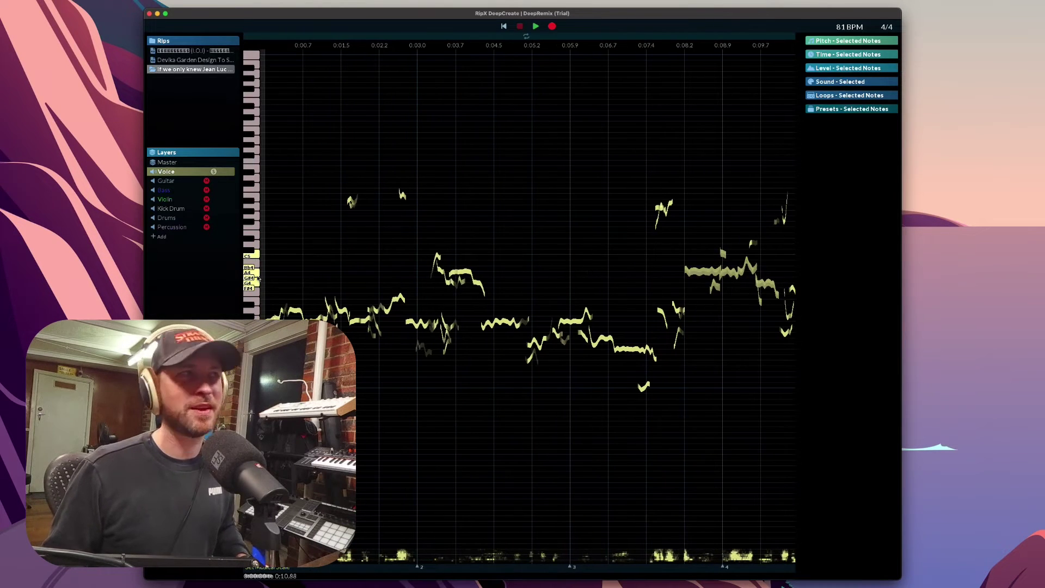
click(187, 163)
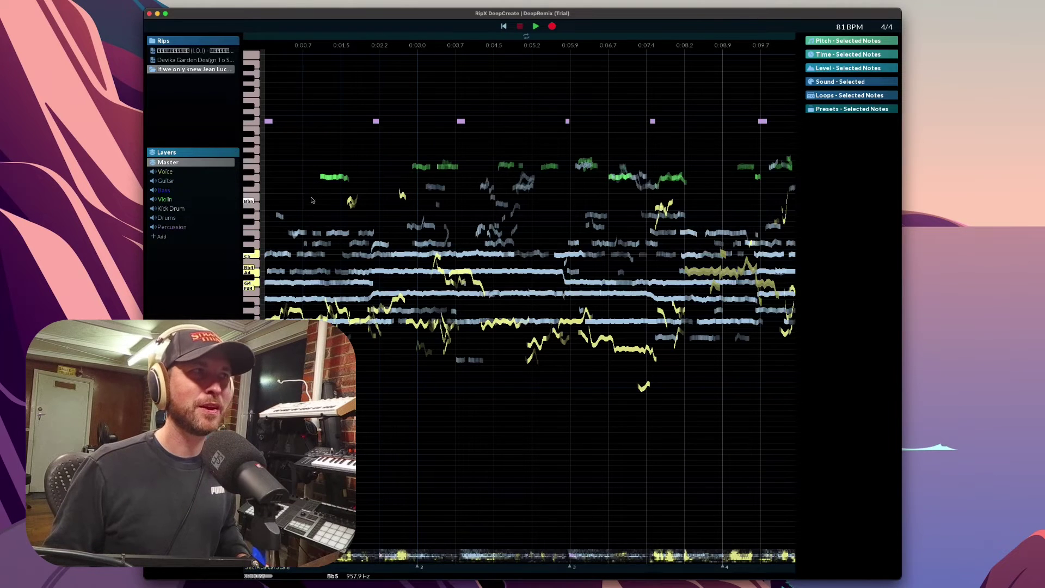
key(space)
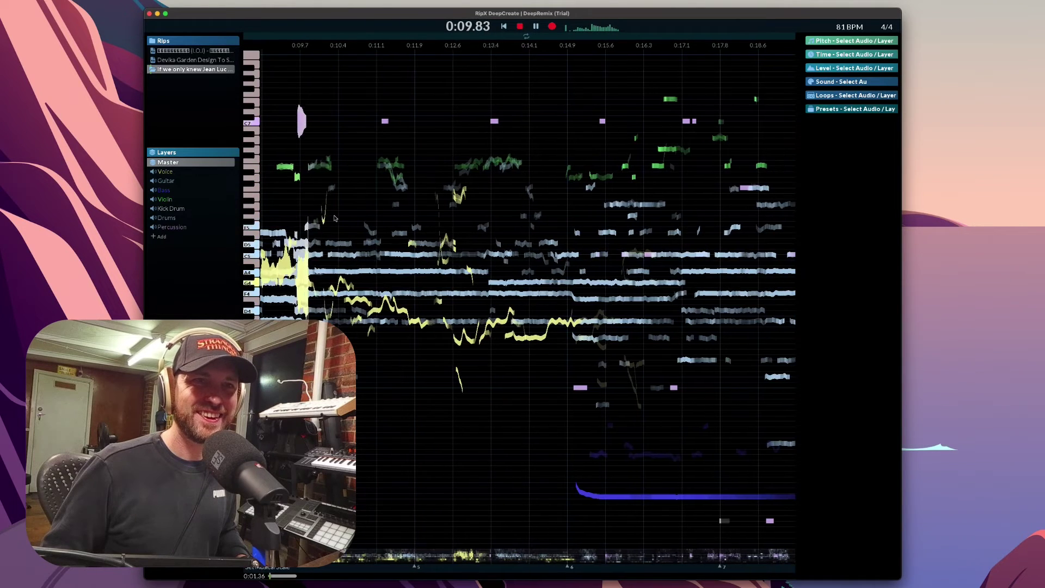
key(space)
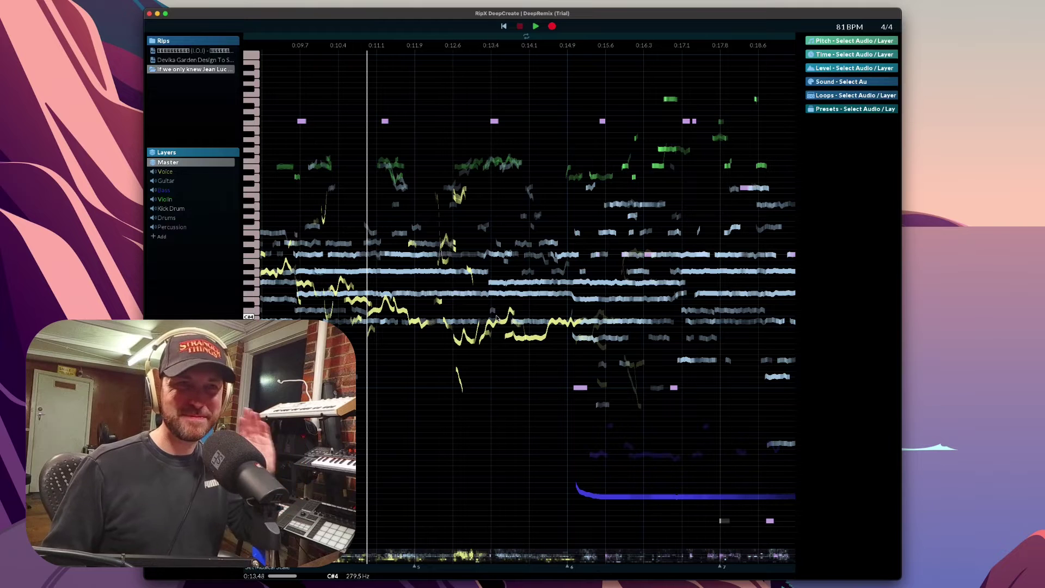
- On the Voice layer, undo the pitch raise of the vocal notes between about 0:08.2 and 0:10
click(409, 403)
scroll(430, 378, left, 3)
scroll(430, 378, left, 3)
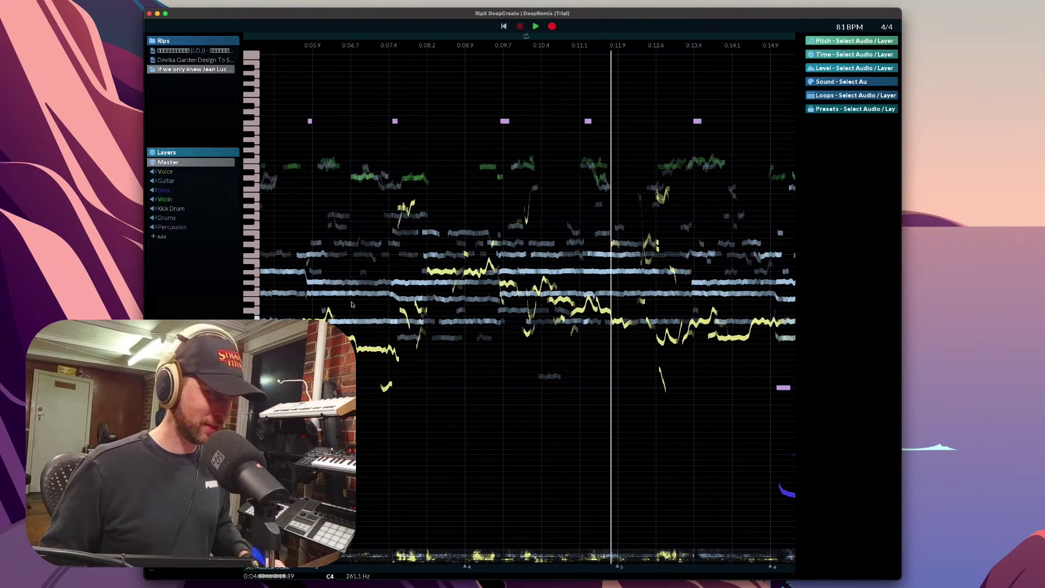
click(169, 175)
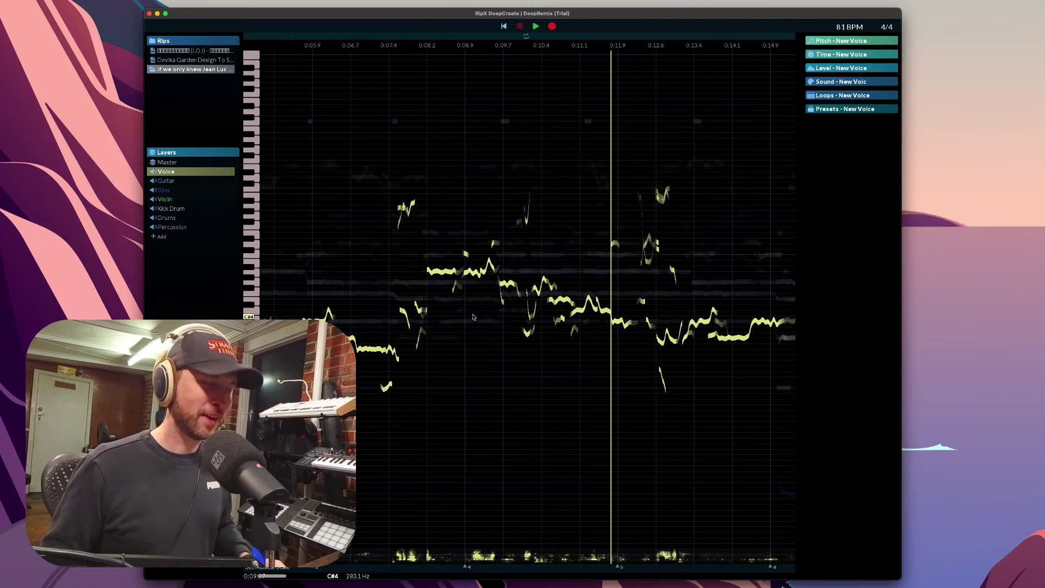
click(491, 339)
scroll(491, 339, left, 5)
key(ctrl+a)
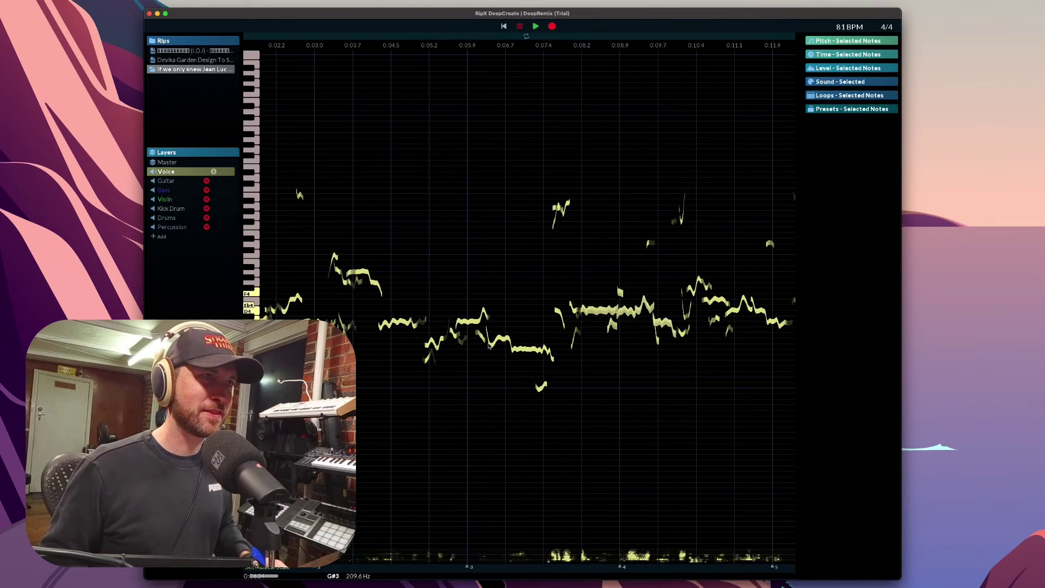
drag(586, 283, 655, 338)
scroll(586, 333, left, 3)
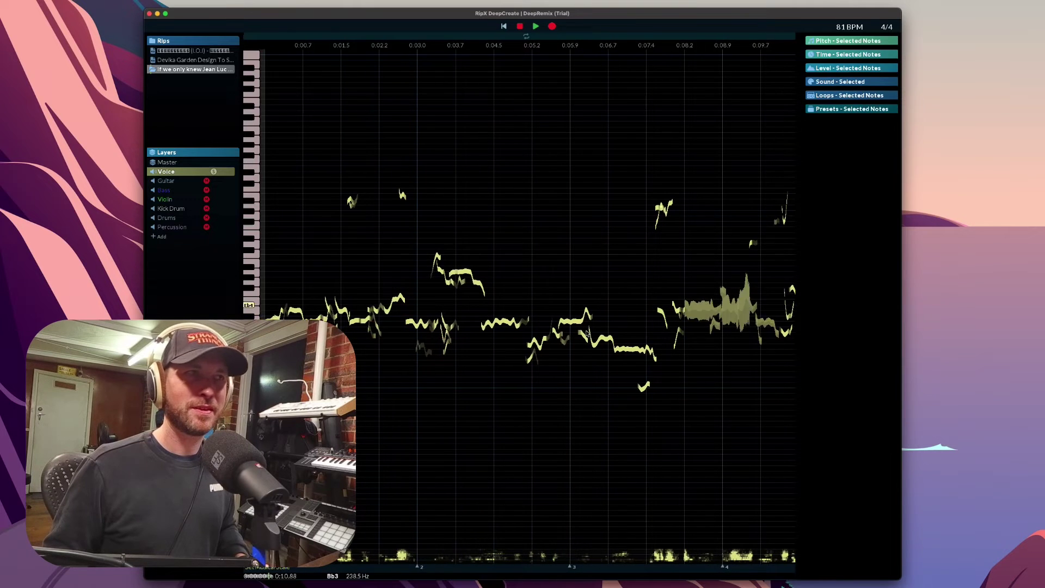
- Undo the pitch raise of the vocal notes between about 0:03.3 and 0:04.3 and play that phrase from about 0:03.2
click(505, 265)
click(427, 265)
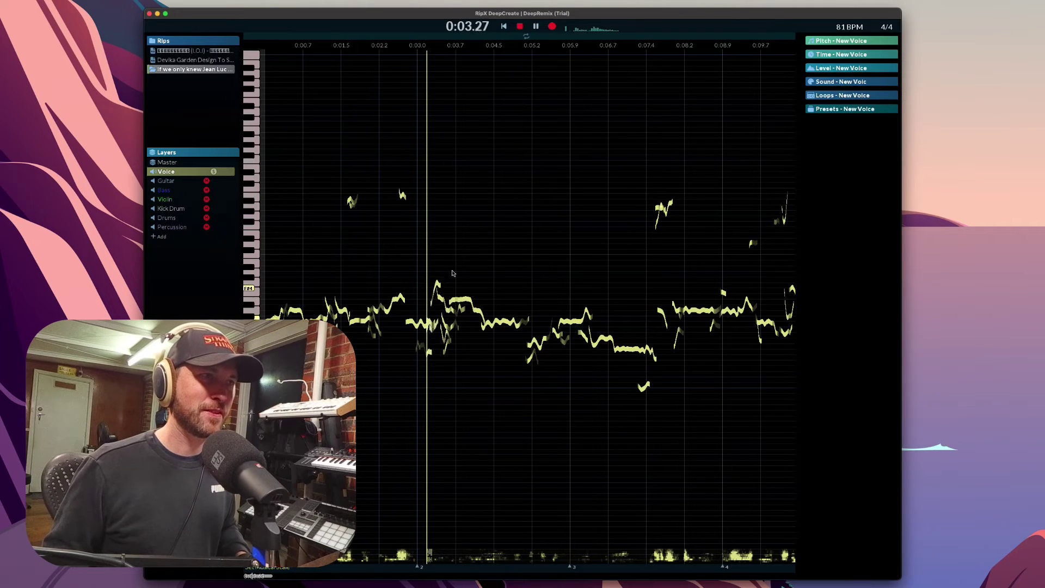
key(space)
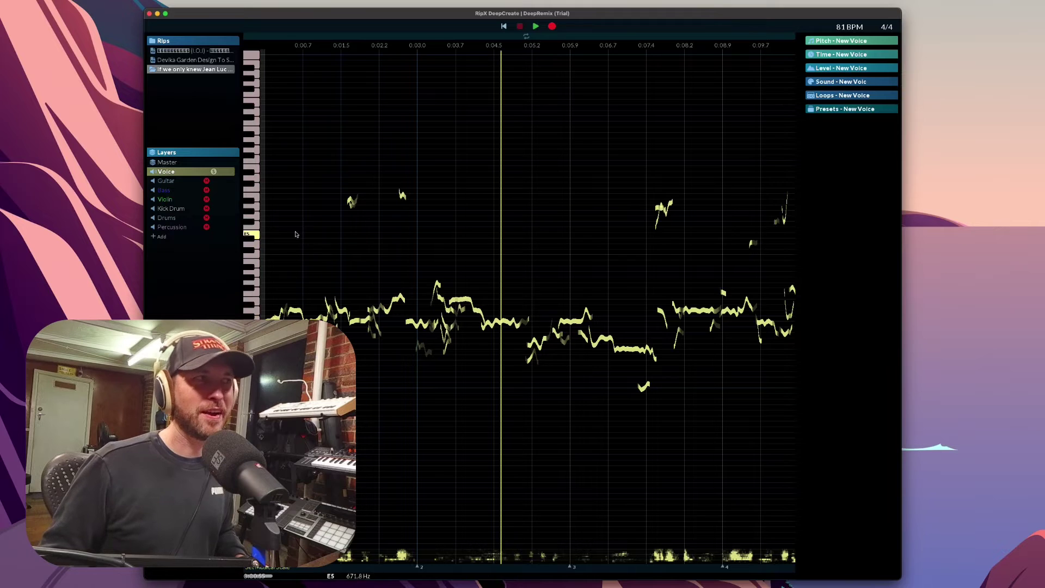
- Take the Voice layer out of solo, select Master and play the full mix from about 0:14.5
click(214, 172)
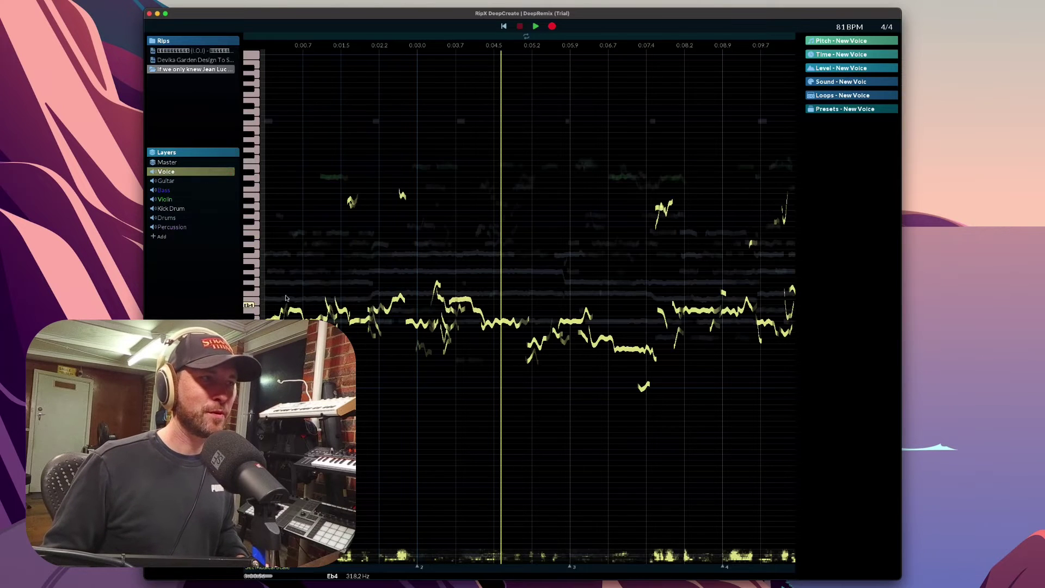
click(164, 162)
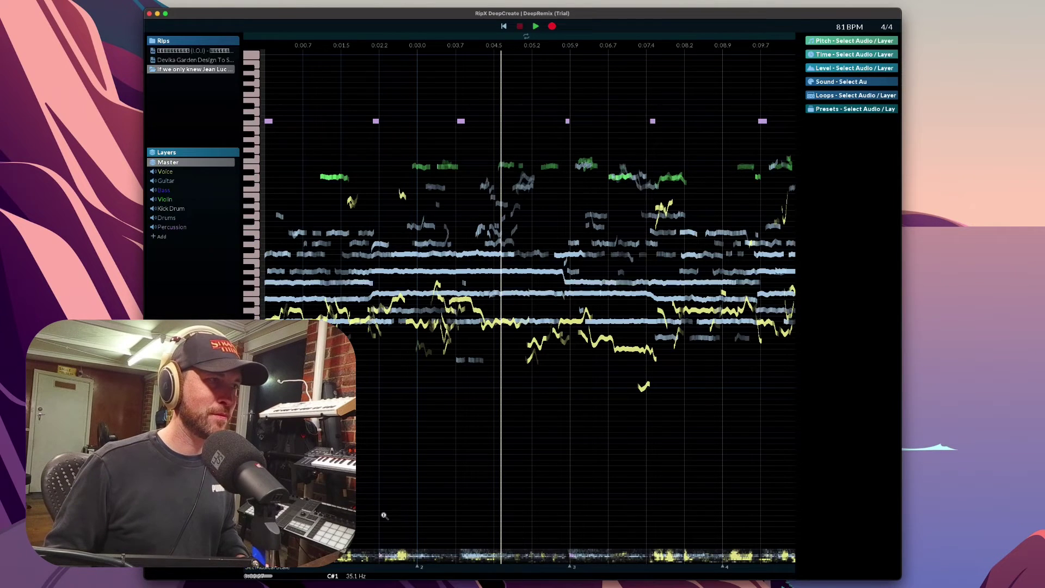
click(381, 560)
click(387, 552)
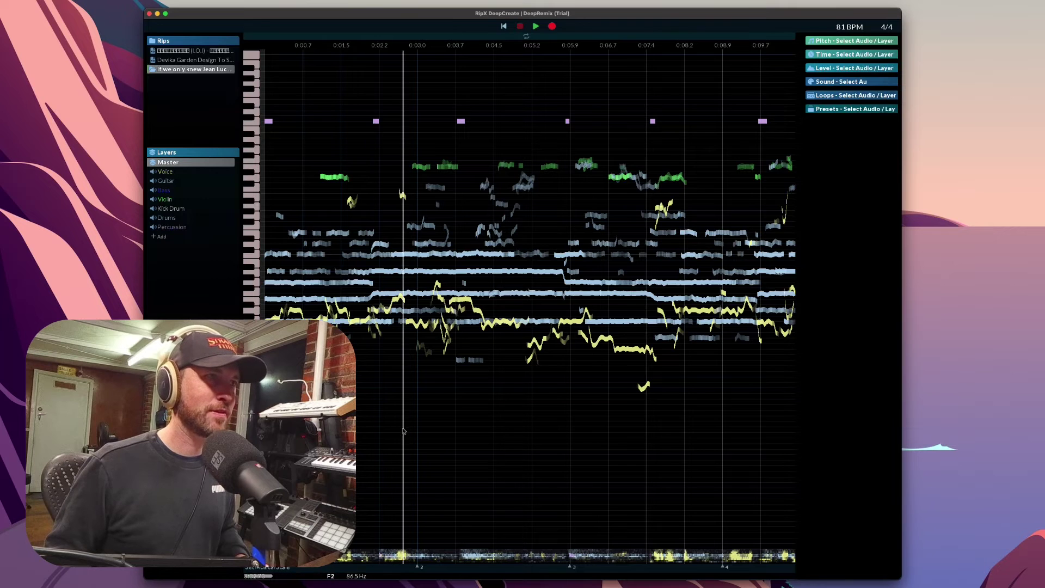
scroll(476, 419, right, 10)
key(space)
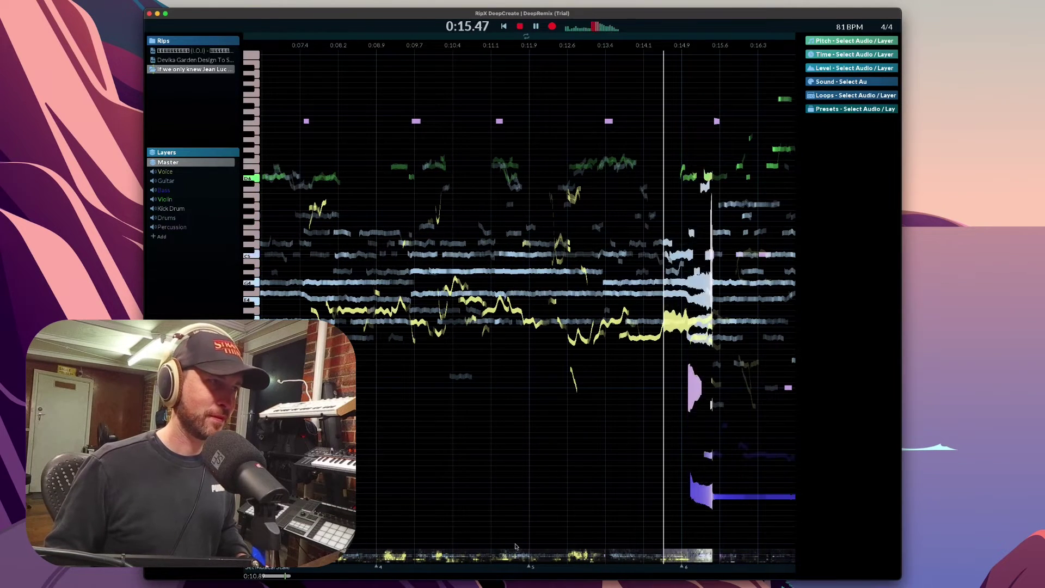
- Find a passage with bass and kick drum further into the song, playing the full mix from about 0:37.5 to 0:39.4
scroll(583, 506, right, 15)
key(space)
scroll(642, 483, right, 4)
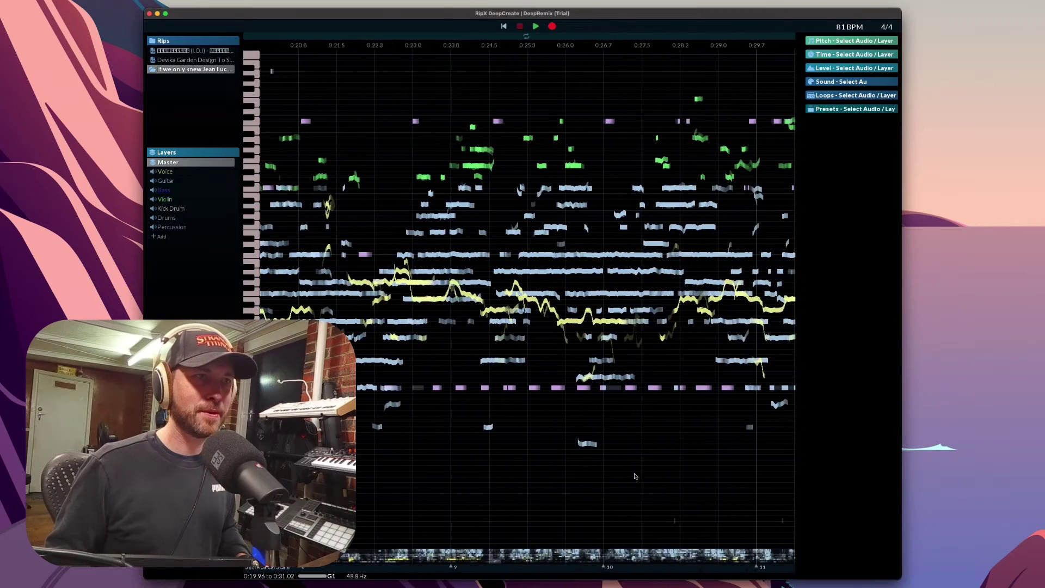
key(space)
scroll(648, 451, right, 20)
key(space)
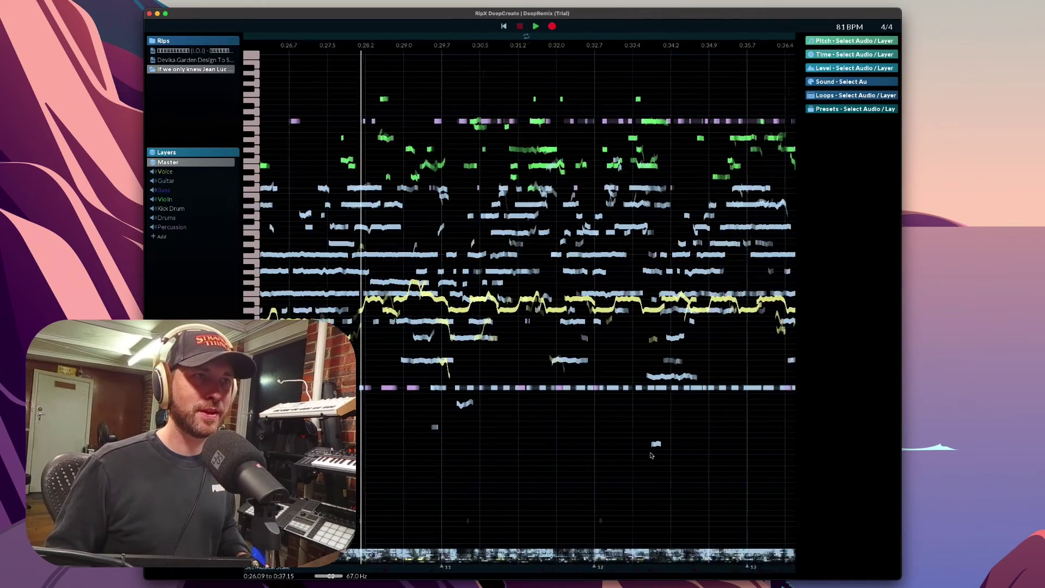
scroll(536, 437, left, 1)
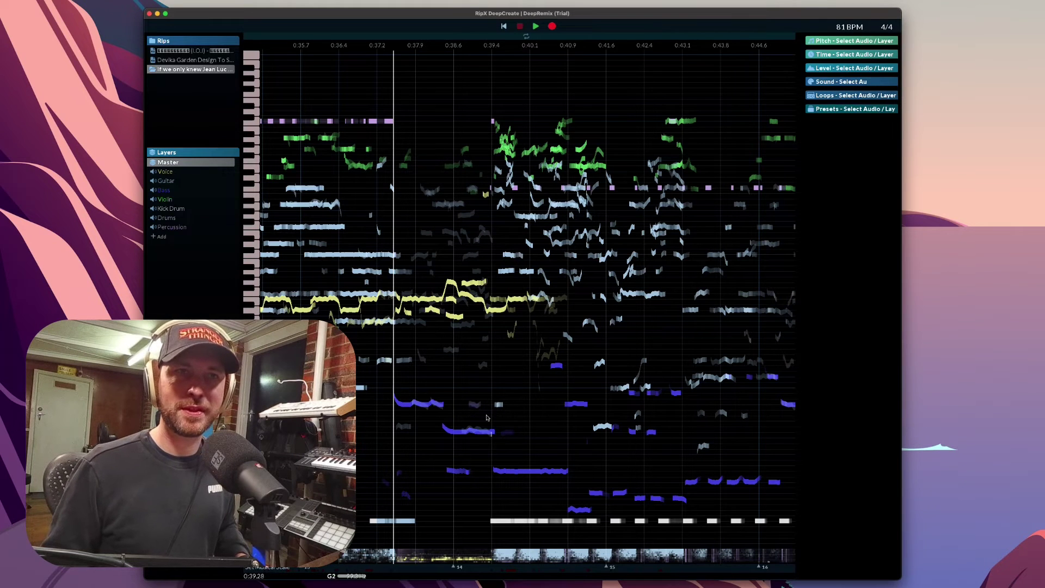
key(space)
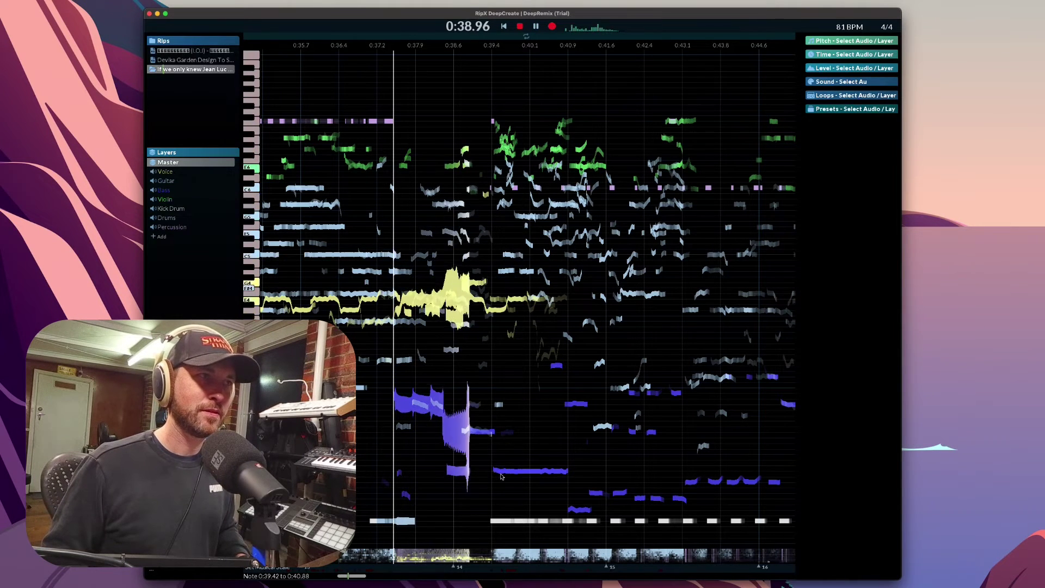
click(491, 389)
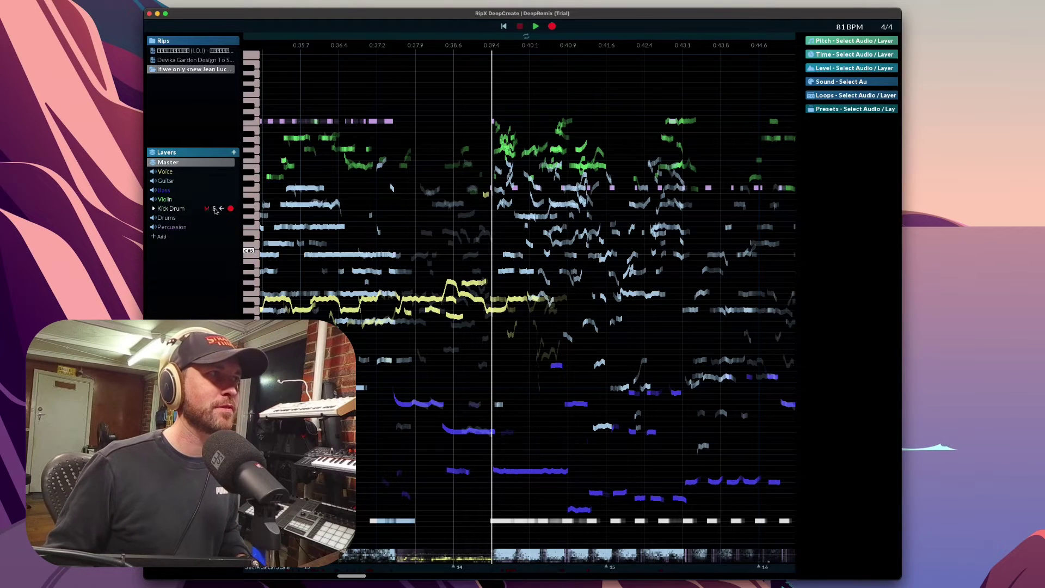
- Solo the Kick Drum layer, play it from about 0:39.4 to 0:48.7 and take it out of solo
click(214, 210)
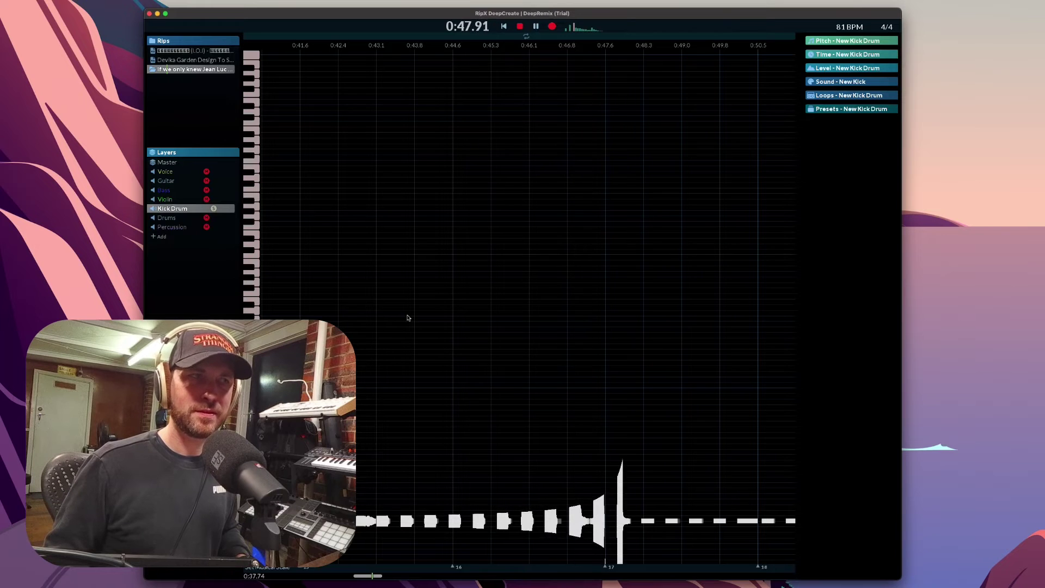
key(space)
click(214, 209)
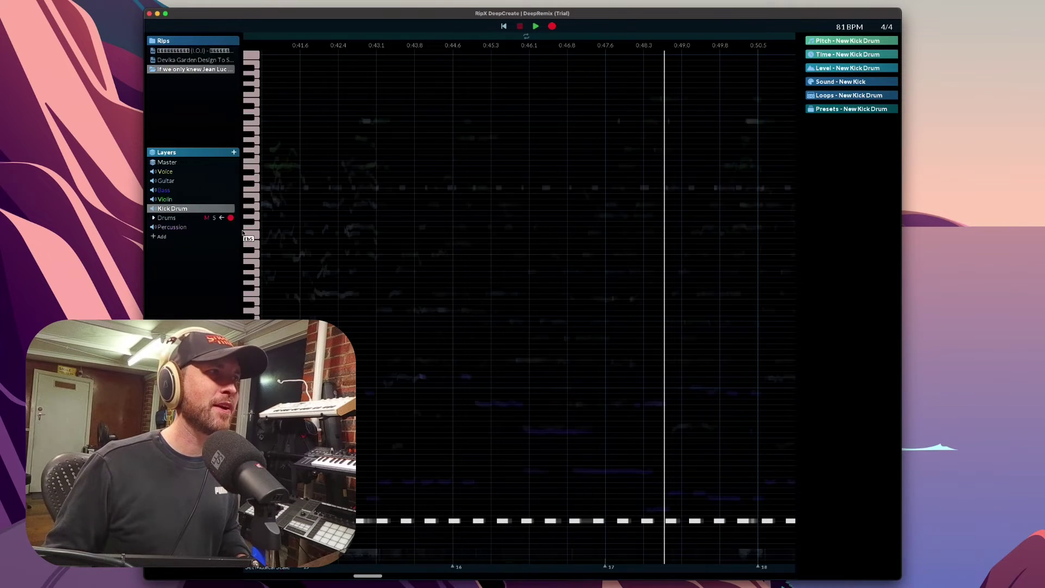
- Solo the Bass layer and play the bass line from about 0:37.4 to 0:54.9
scroll(276, 270, left, 10)
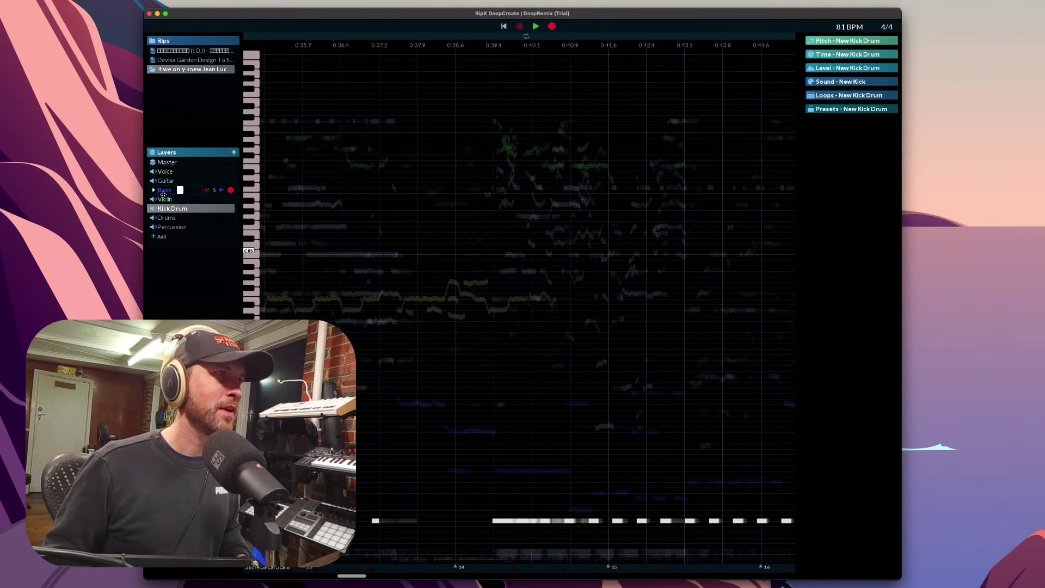
click(213, 191)
click(389, 334)
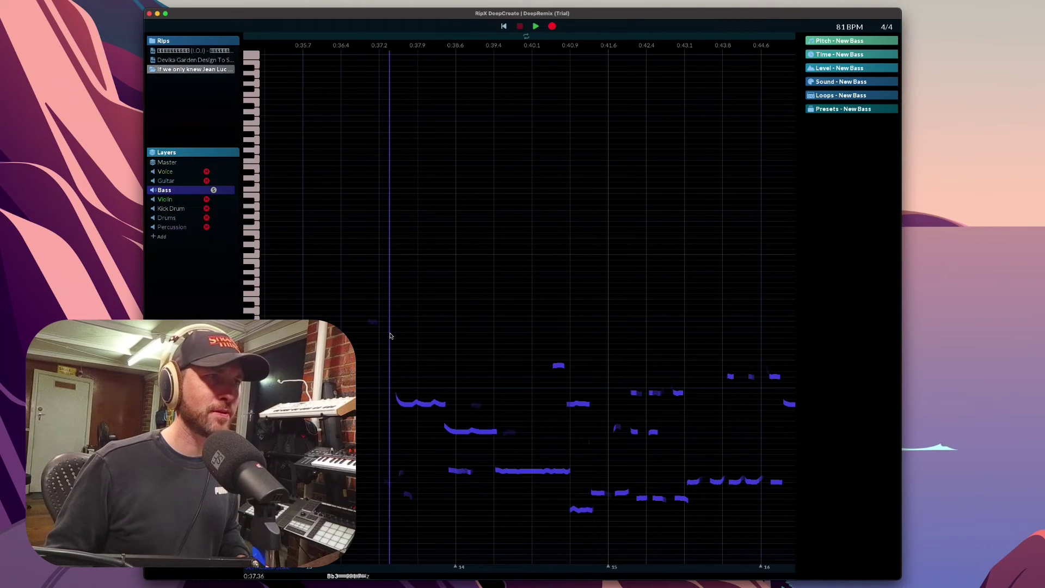
key(space)
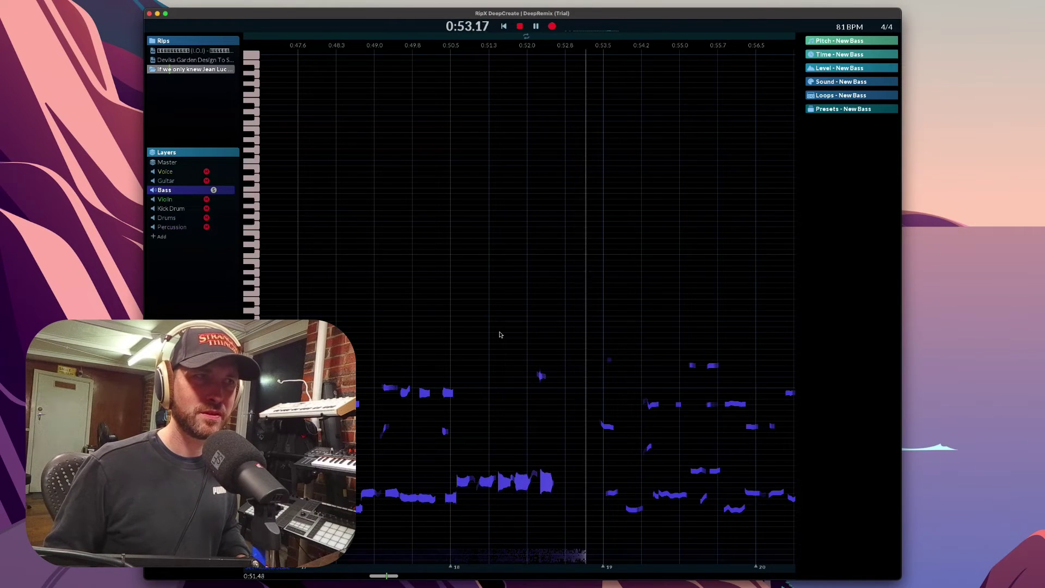
key(space)
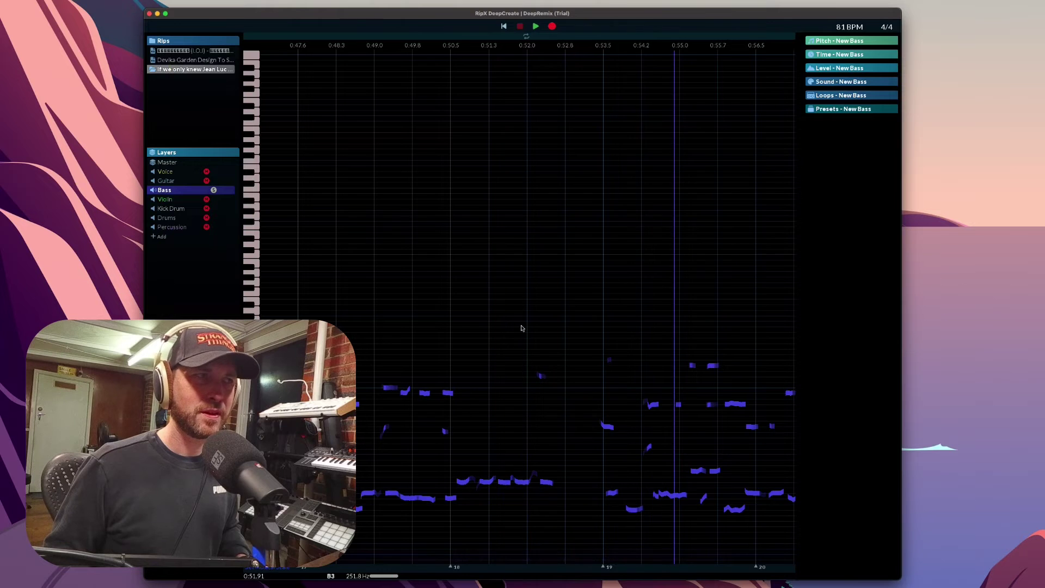
- Select the E2 bass note between about 0:38.4 and 0:39.5 and raise it about eight semitones
scroll(512, 329, left, 10)
scroll(512, 335, left, 2)
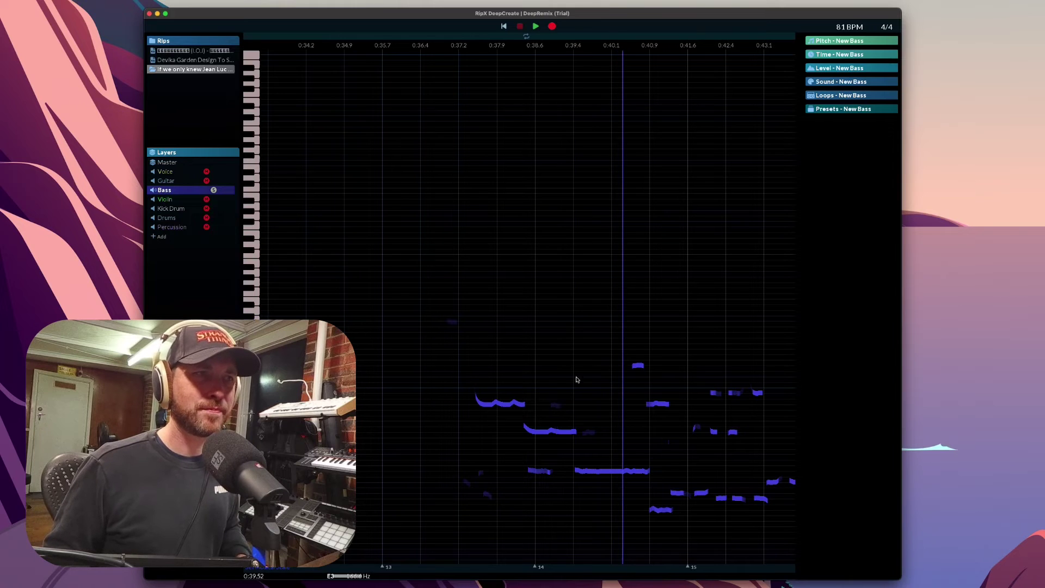
click(623, 474)
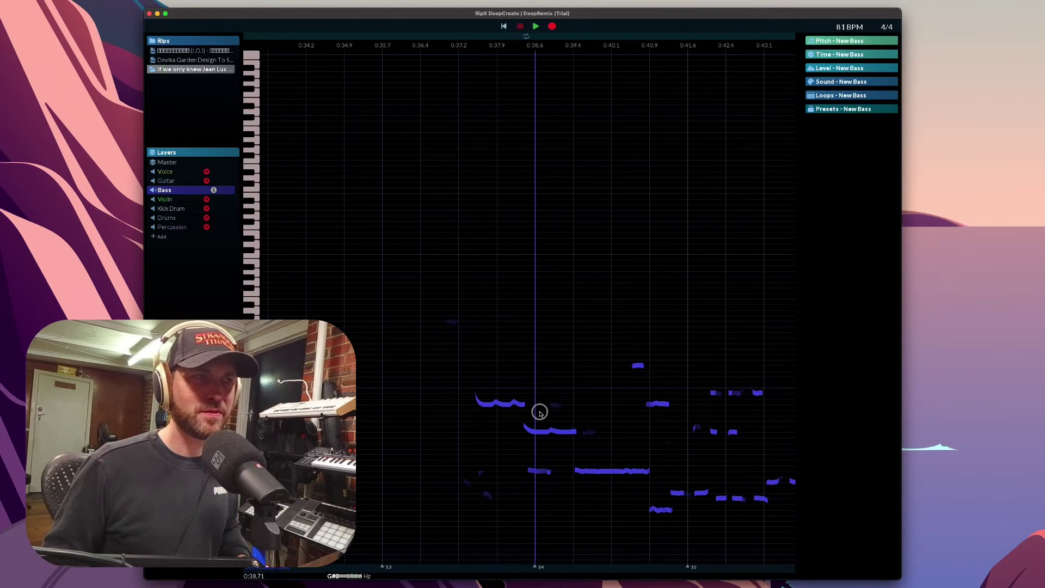
drag(539, 411, 563, 448)
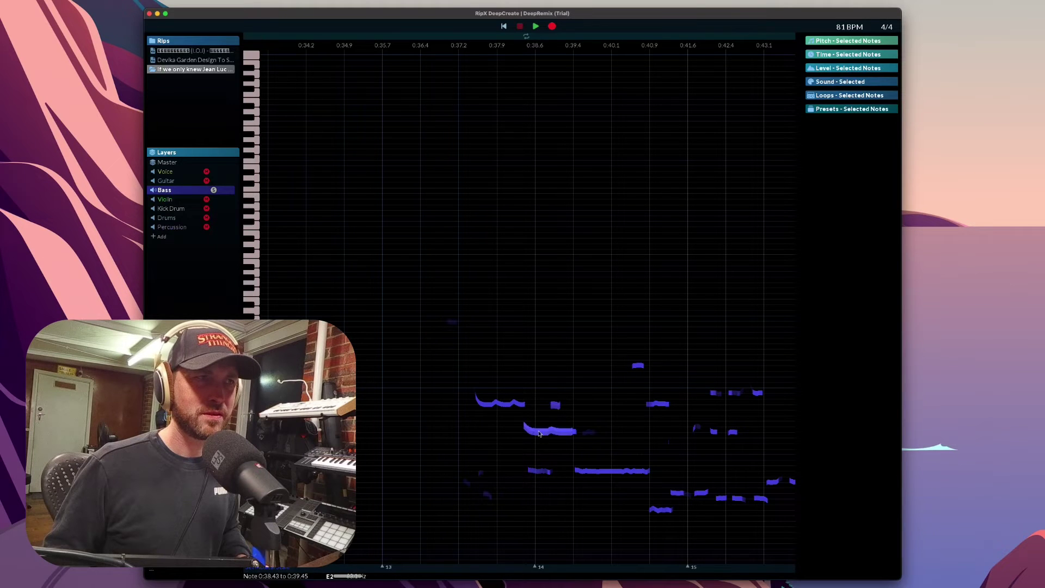
click(538, 433)
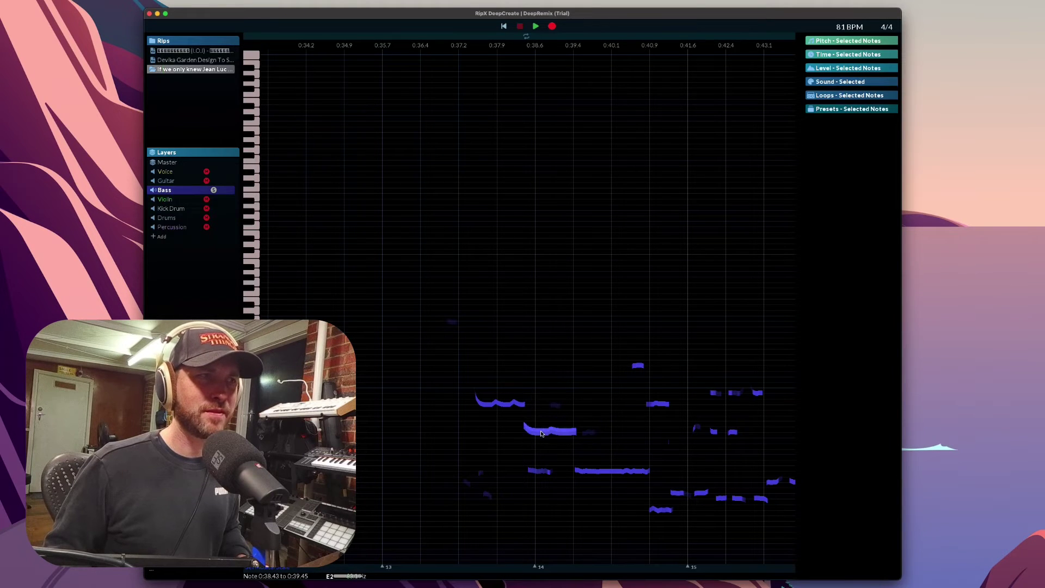
drag(541, 398, 542, 388)
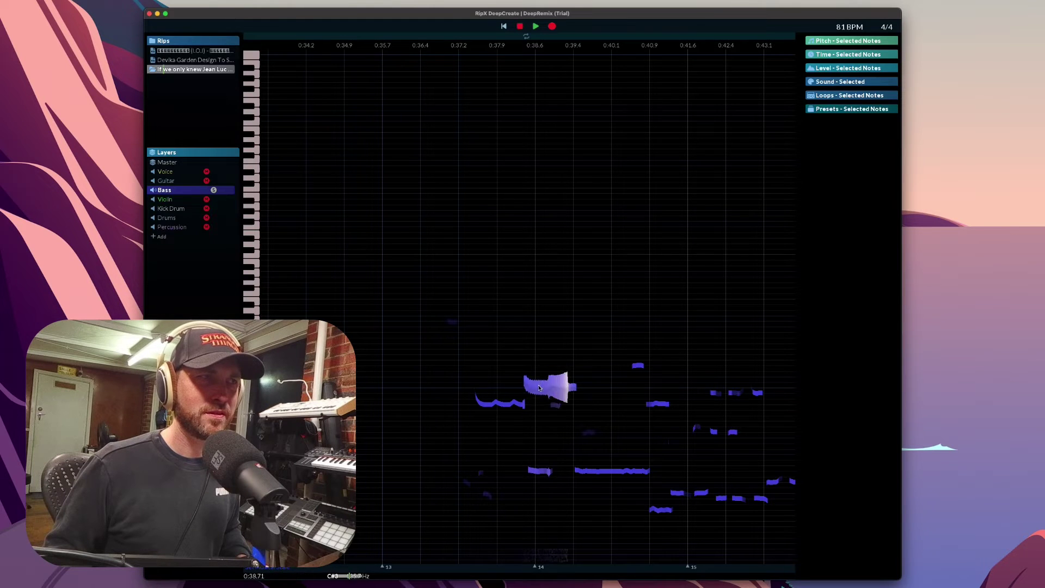
- Play the soloed Bass layer from about 0:36.8 to 0:40.1 to hear the raised note
click(442, 358)
key(space)
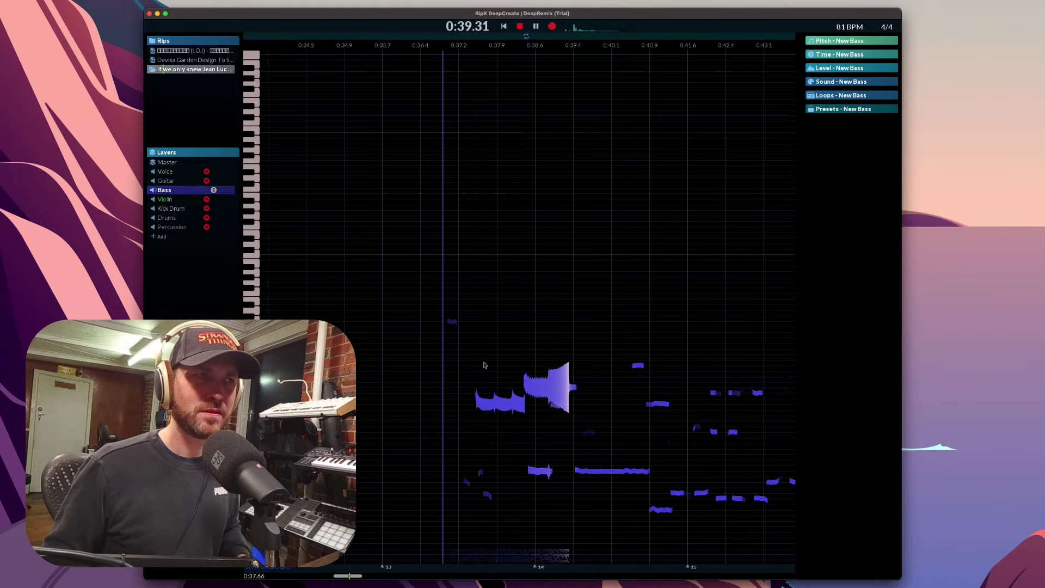
key(space)
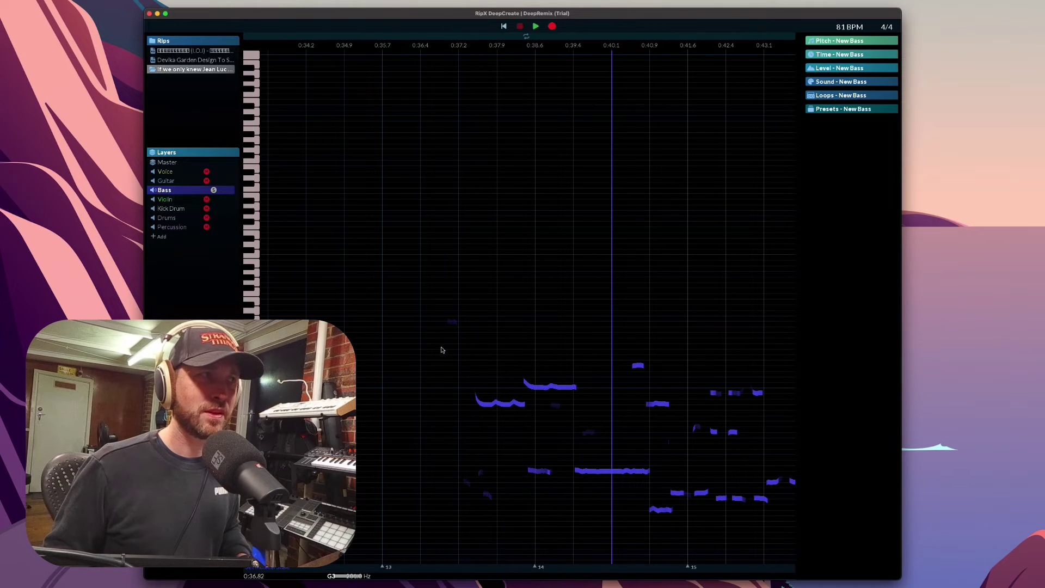
- Take the Bass layer out of solo, select Master and play the full mix from about 0:36.1 to 0:40.5
click(214, 190)
click(446, 343)
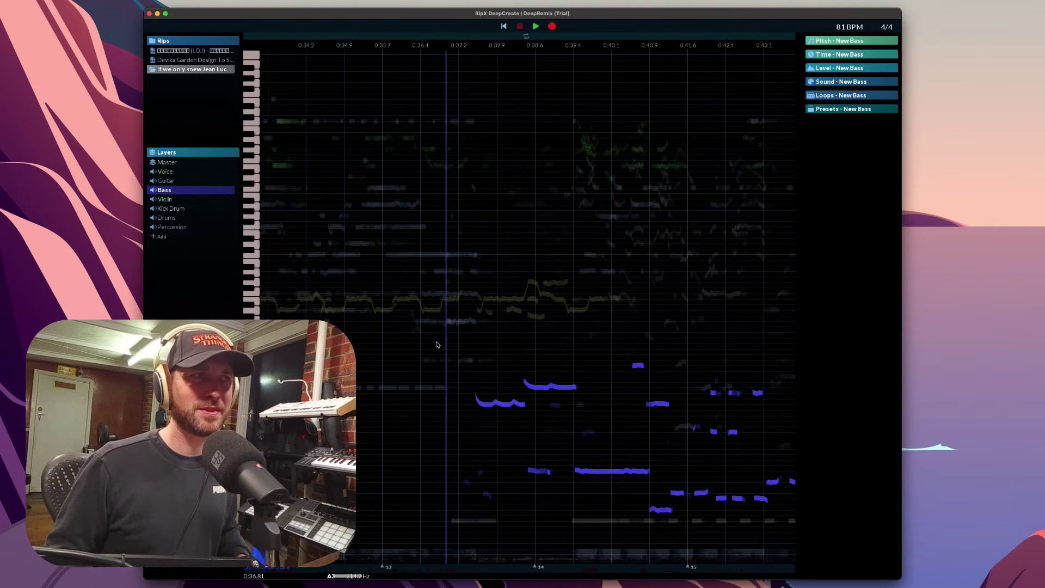
click(402, 344)
key(space)
click(158, 163)
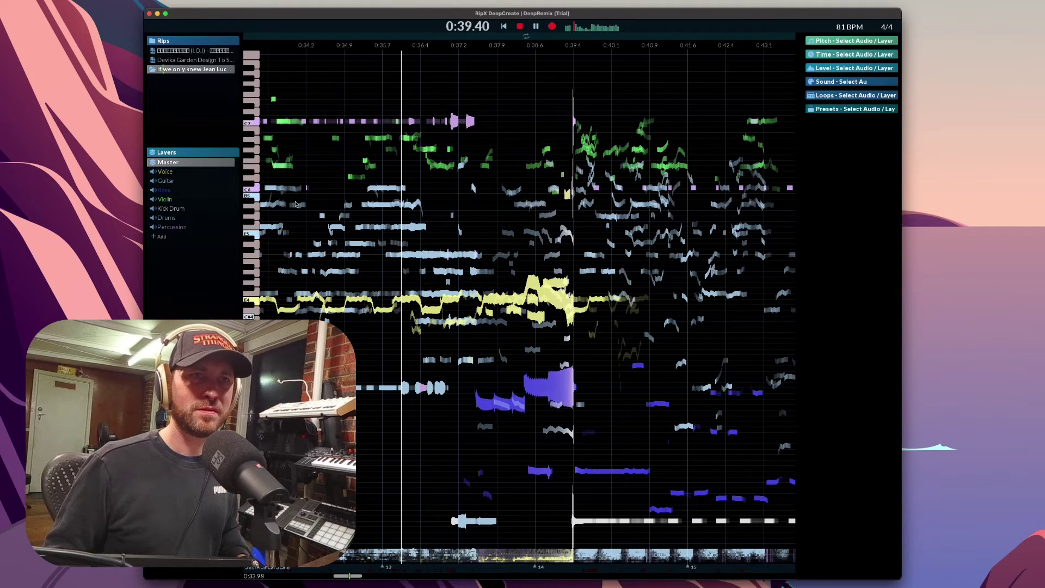
key(space)
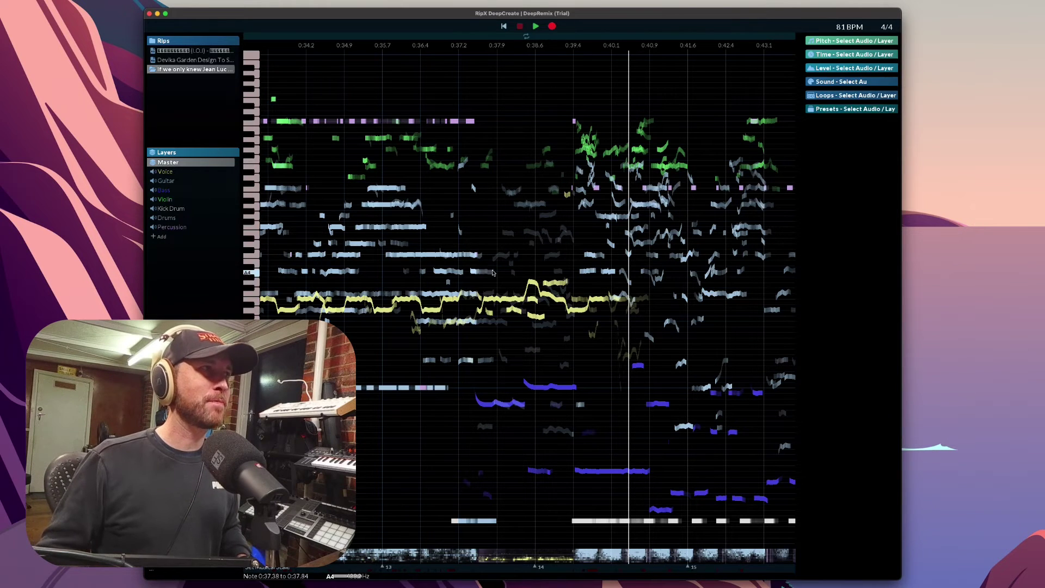
- Select the Bass layer and place the playhead at about 0:37.5, where the first bass note in this passage starts
click(166, 190)
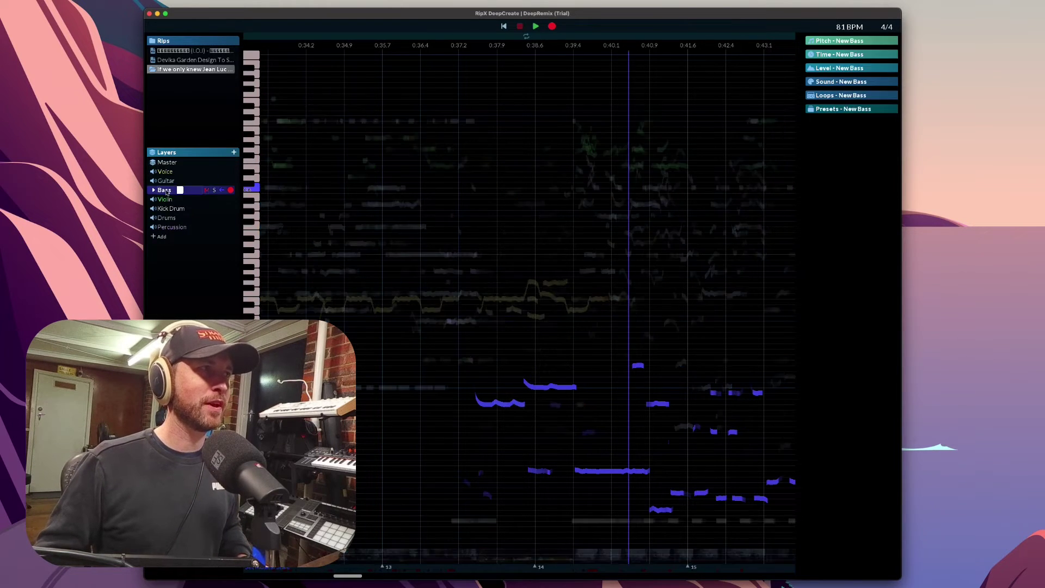
drag(566, 405, 475, 353)
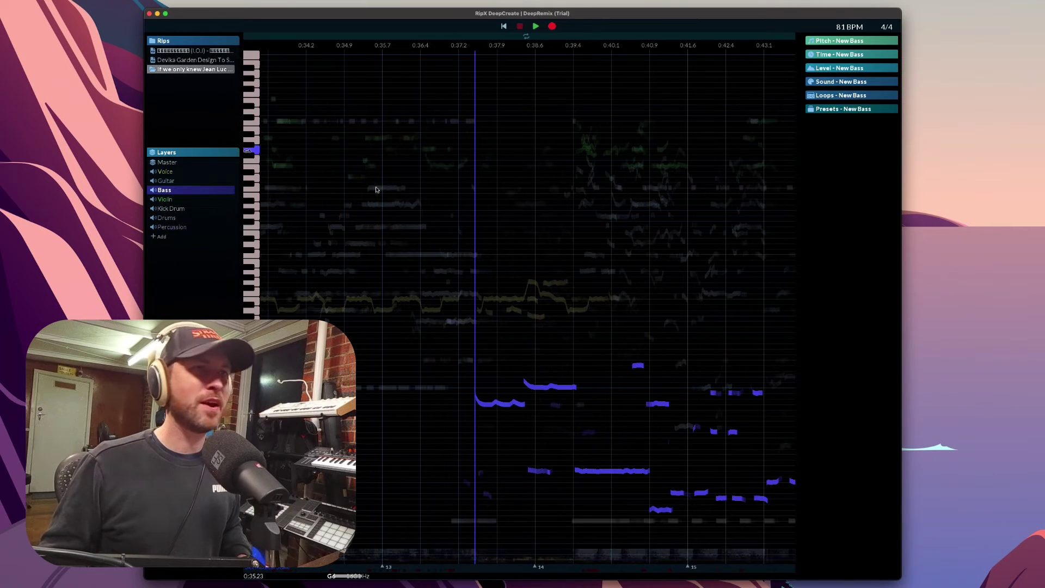
click(15, 13)
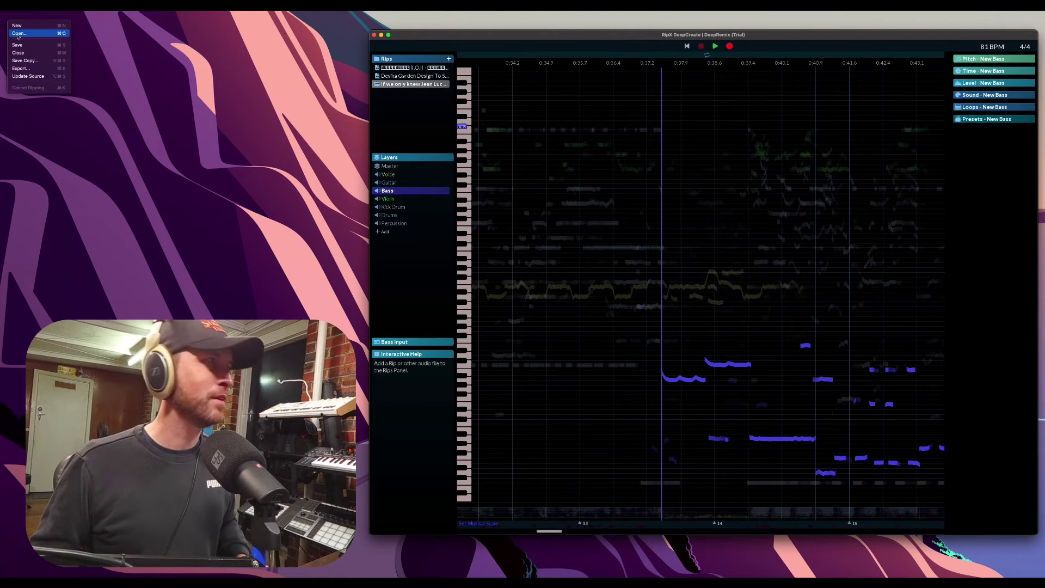
click(8, 9)
mouse_move(35, 10)
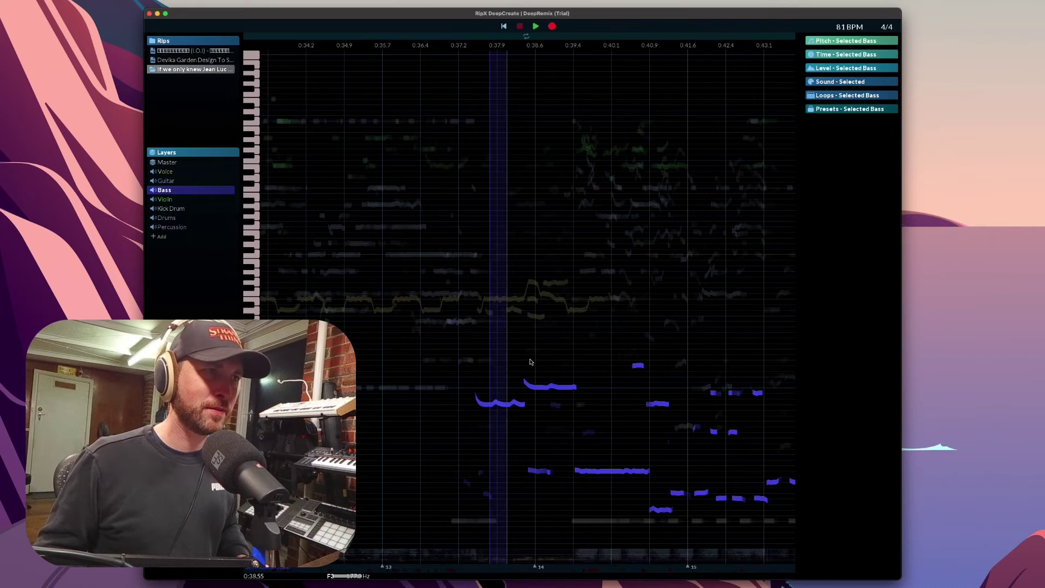
- Use Draw Sound on the Bass layer to add three notes above the bass note between about 0:38.4 and 0:39.5
click(553, 390)
right_click(553, 390)
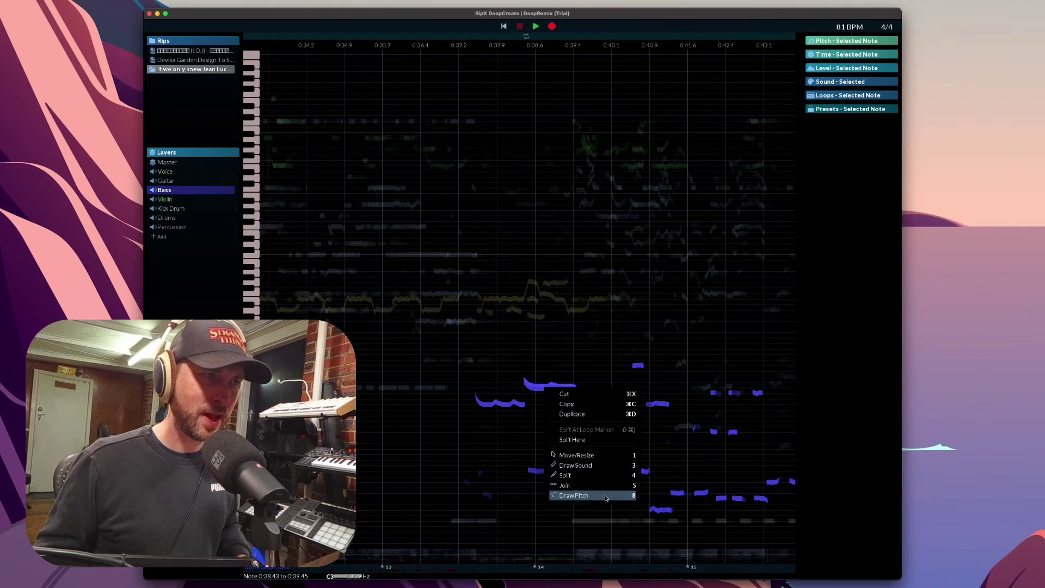
click(603, 466)
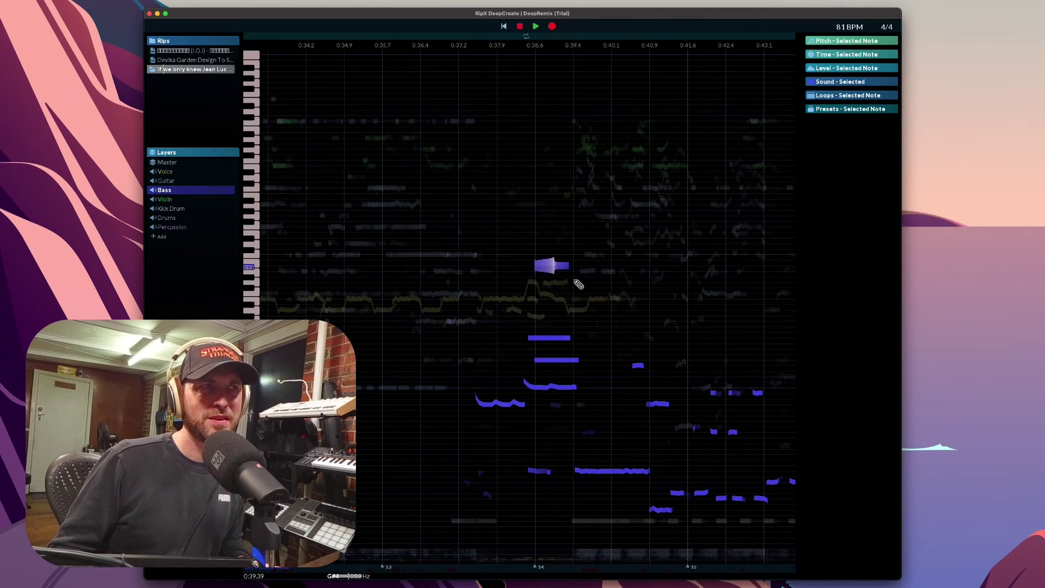
- Switch back to Move/Resize, select the three newly drawn bass notes and delete them
right_click(486, 236)
click(512, 308)
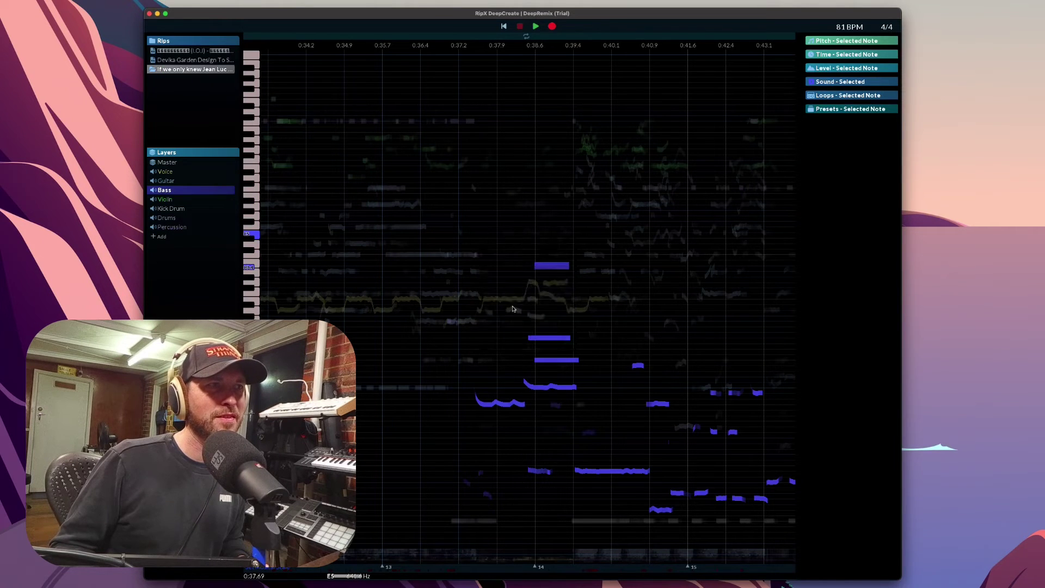
drag(531, 257, 572, 363)
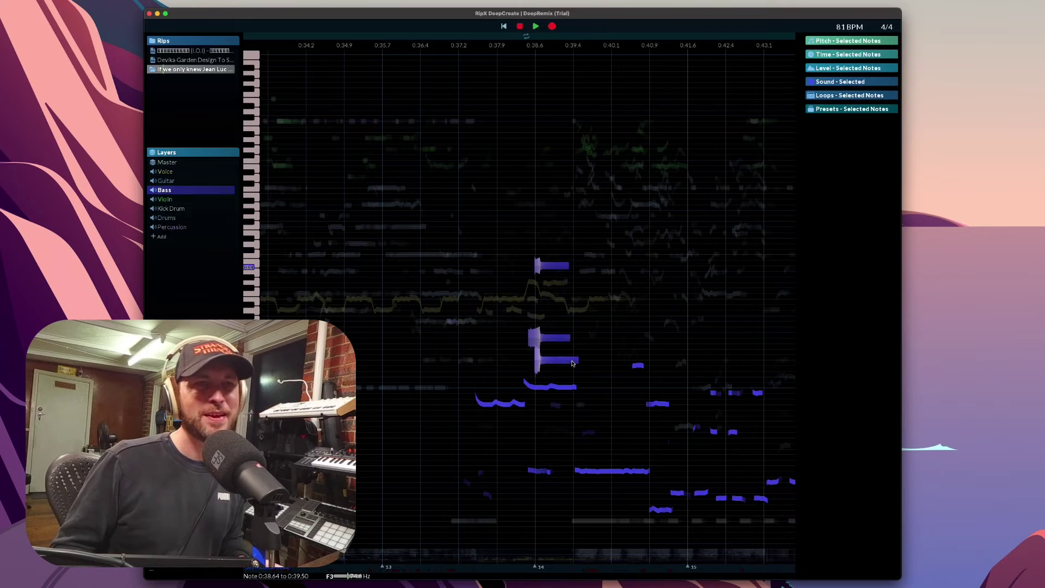
key(Delete)
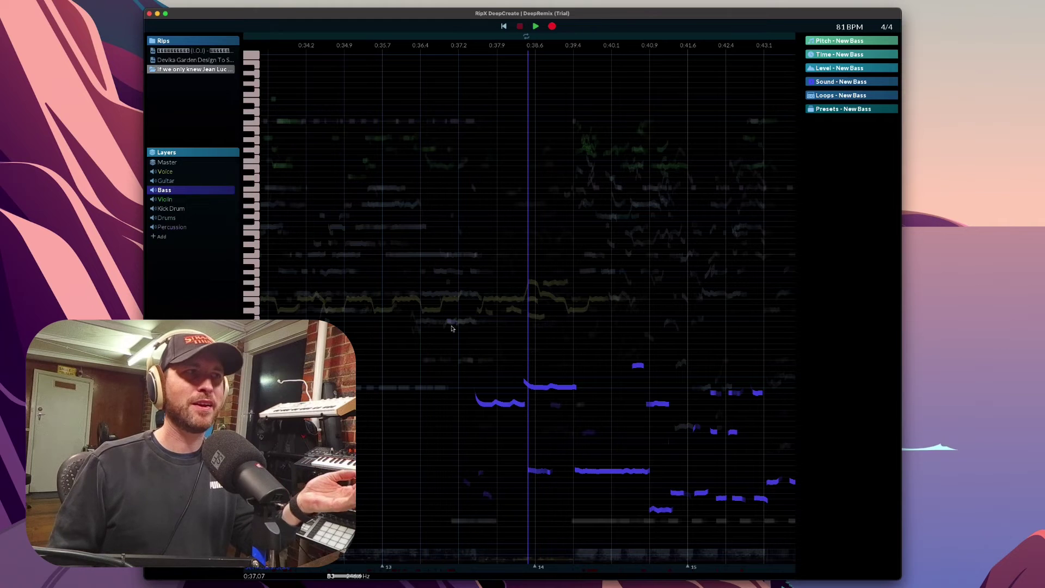
- Select and solo the Voice layer and play the isolated vocal from about 0:34.5 to 0:38.5
double_click(164, 170)
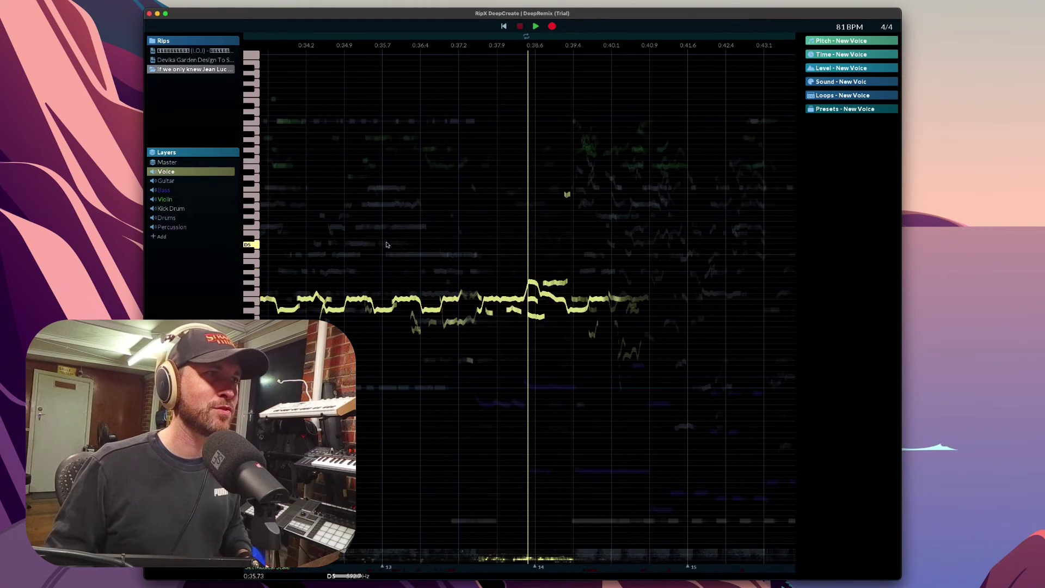
click(390, 259)
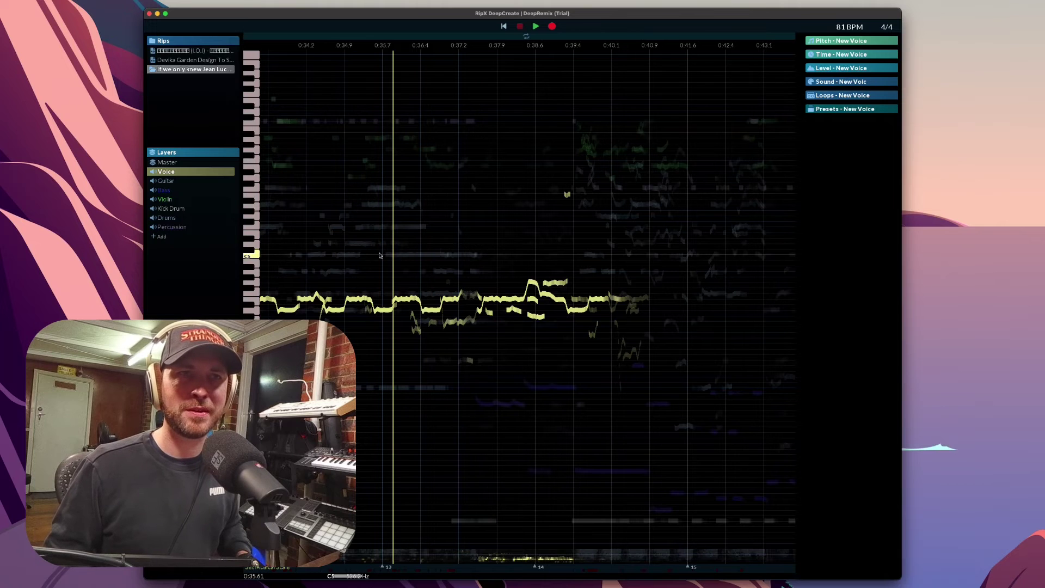
key(space)
key(space)
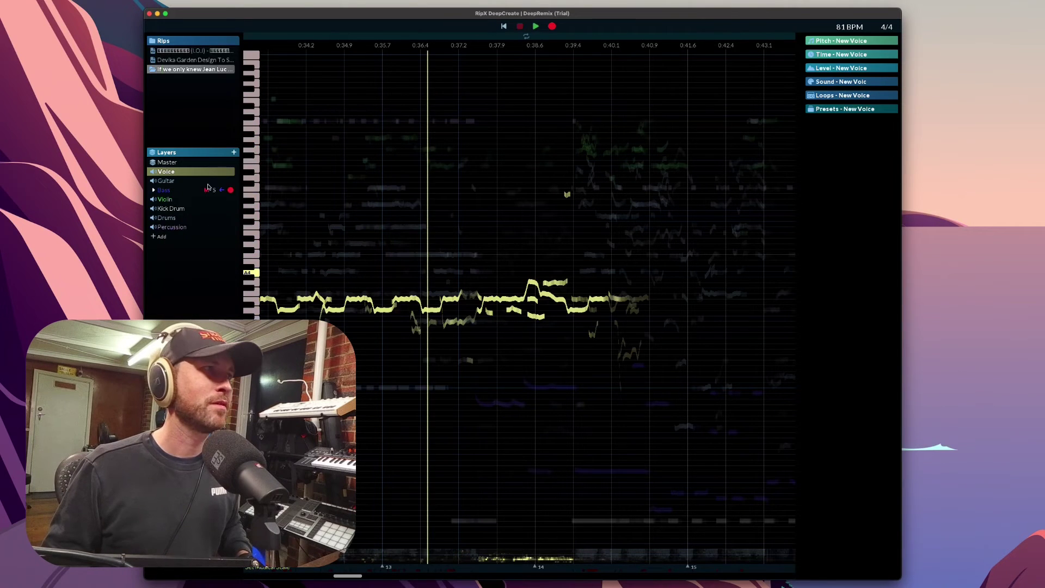
click(214, 172)
click(380, 278)
click(324, 275)
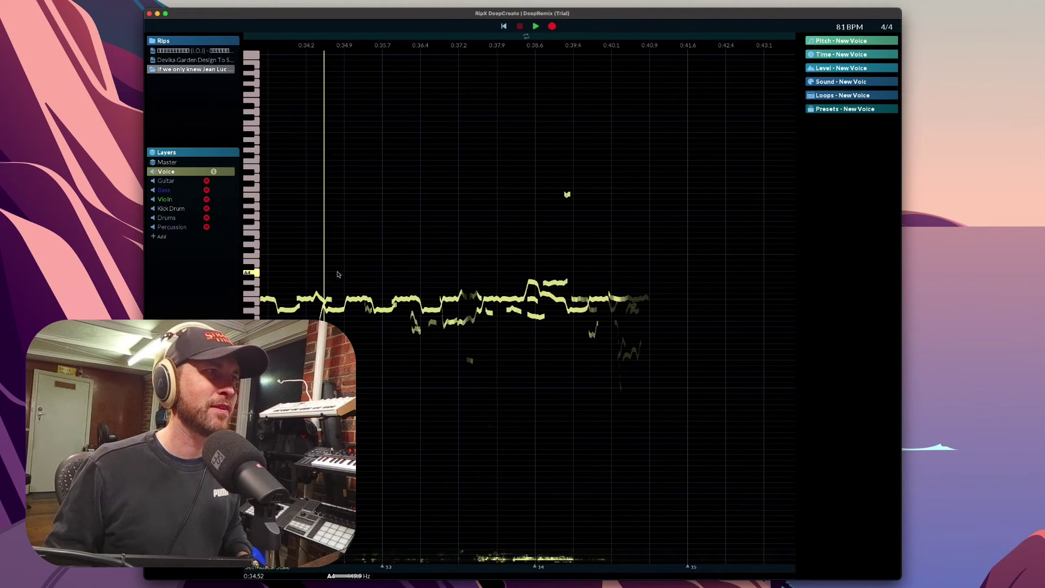
key(space)
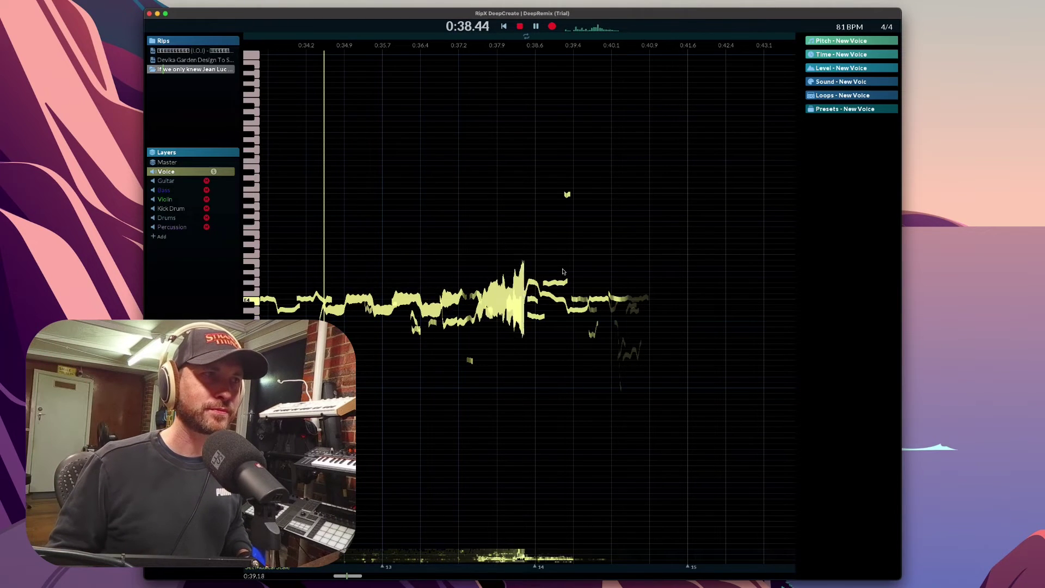
key(space)
- Use Draw Sound on the Voice layer to add C5 and Eb5 notes from about 0:37.9 to 0:38.8
drag(508, 273, 545, 321)
click(507, 273)
right_click(507, 264)
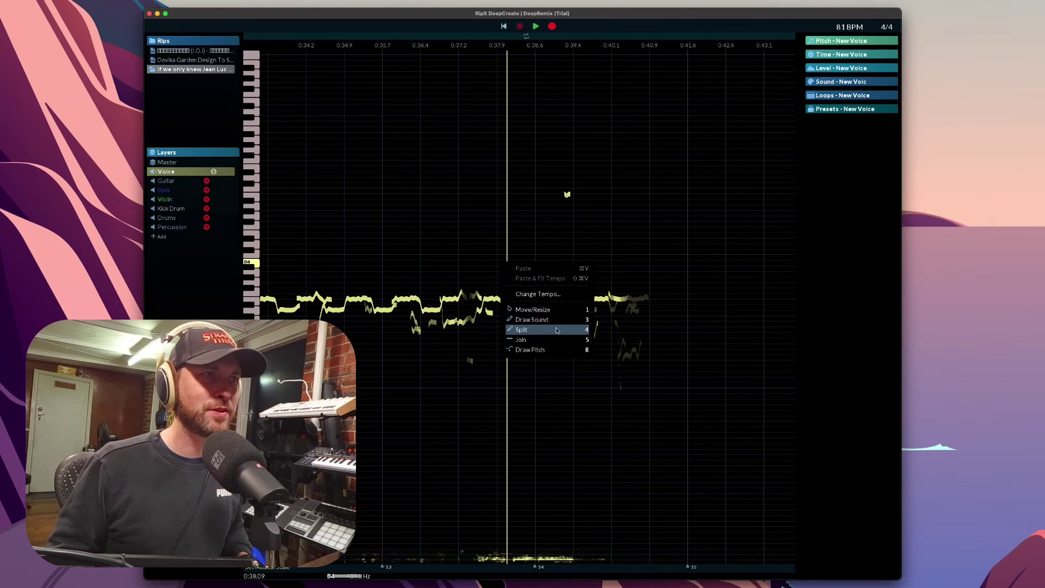
click(555, 323)
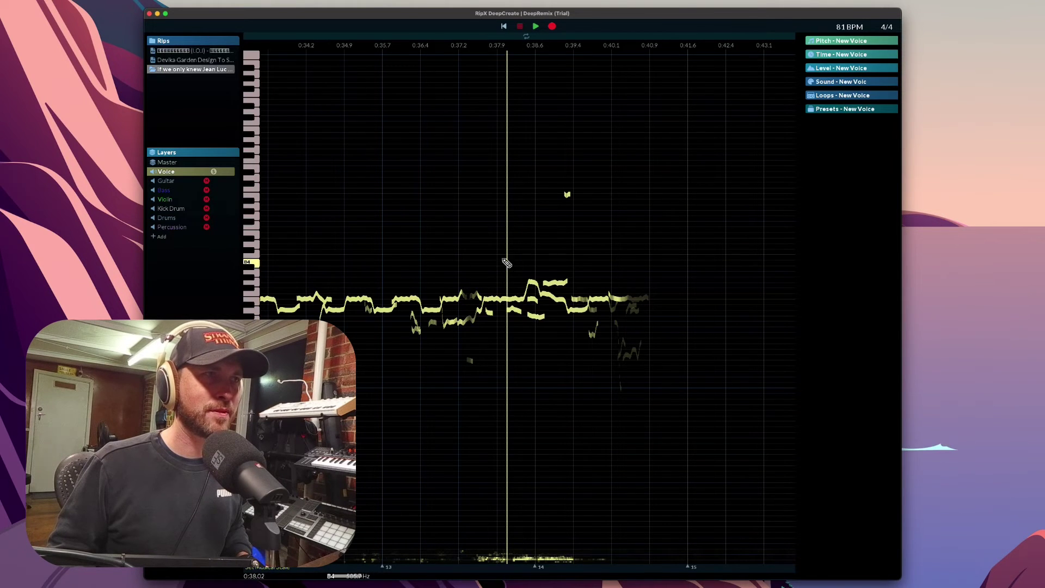
mouse_move(543, 259)
mouse_down()
mouse_move(496, 254)
mouse_move(536, 239)
mouse_move(496, 238)
mouse_up()
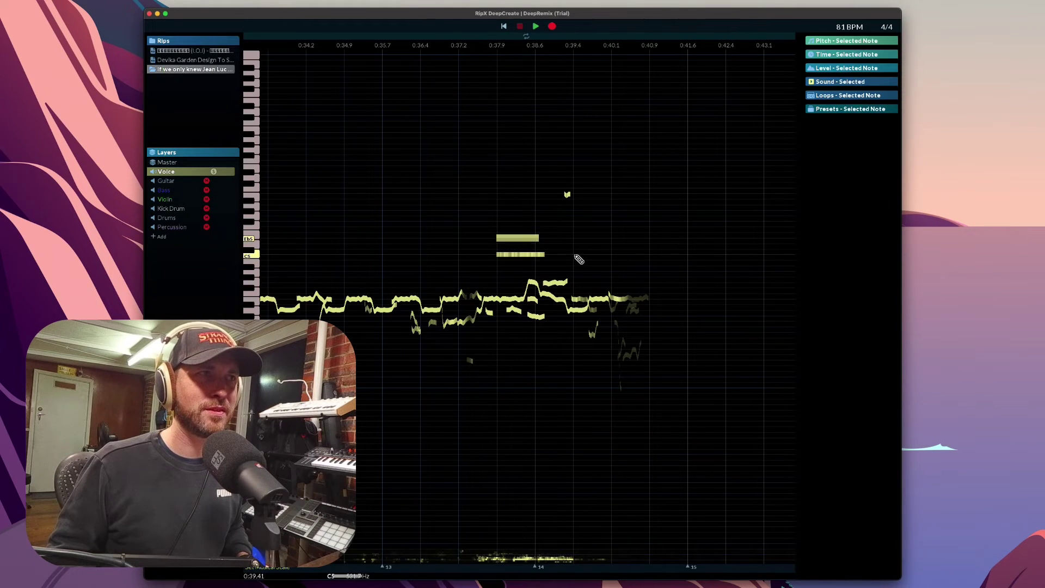
- Add F#5 and A5 vocal notes from about 0:37.9, extend the Eb5 note to about 0:40.3, and play the stacked notes
key(space)
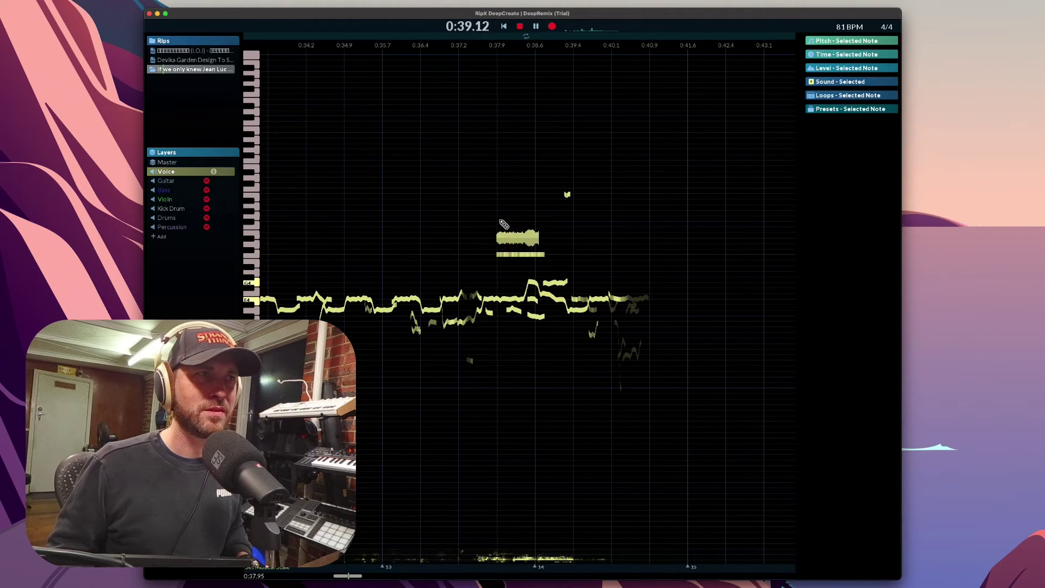
drag(503, 223, 553, 221)
key(space)
key(space)
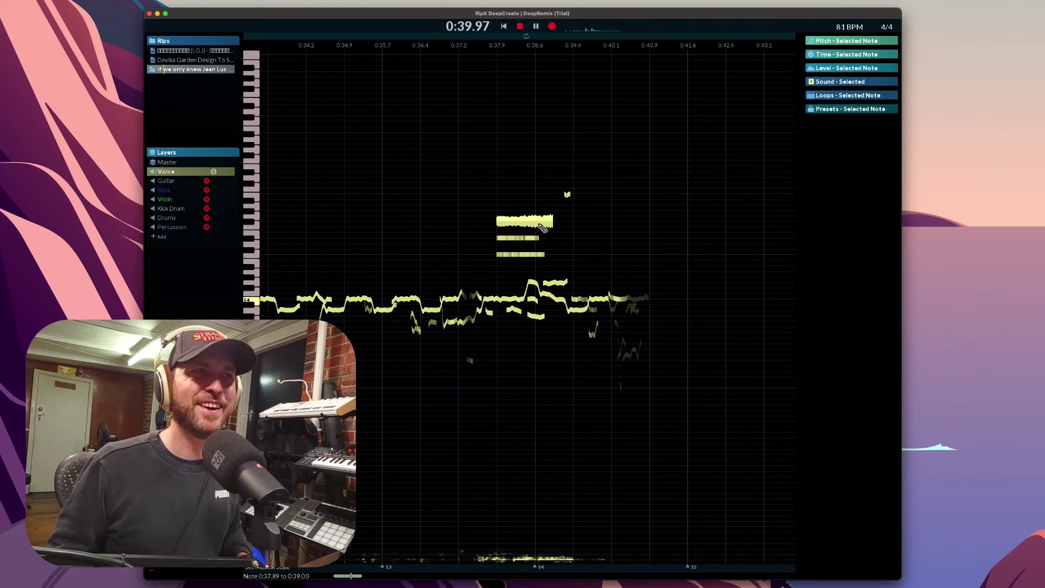
drag(538, 238, 626, 241)
key(space)
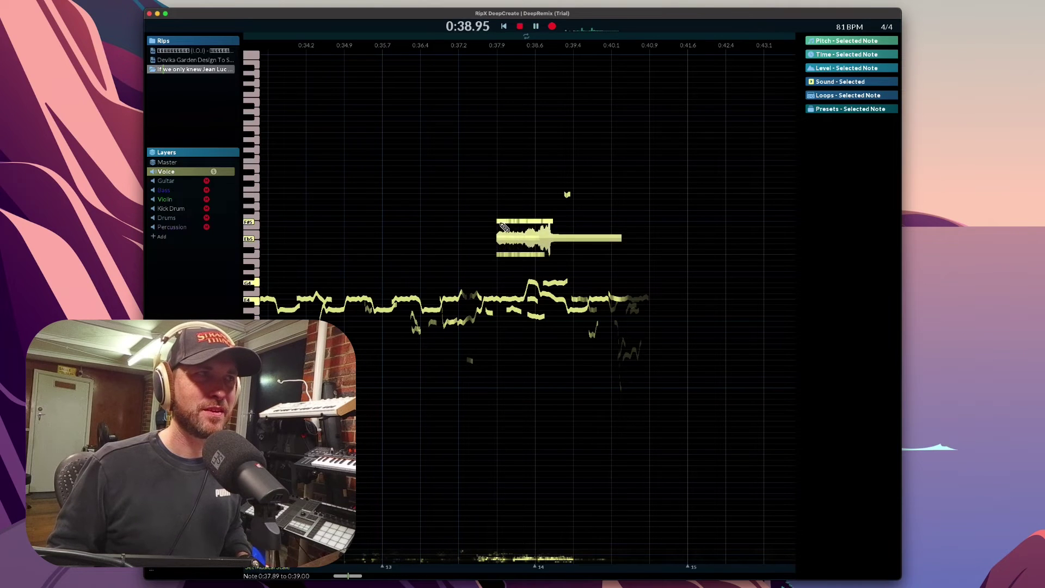
key(space)
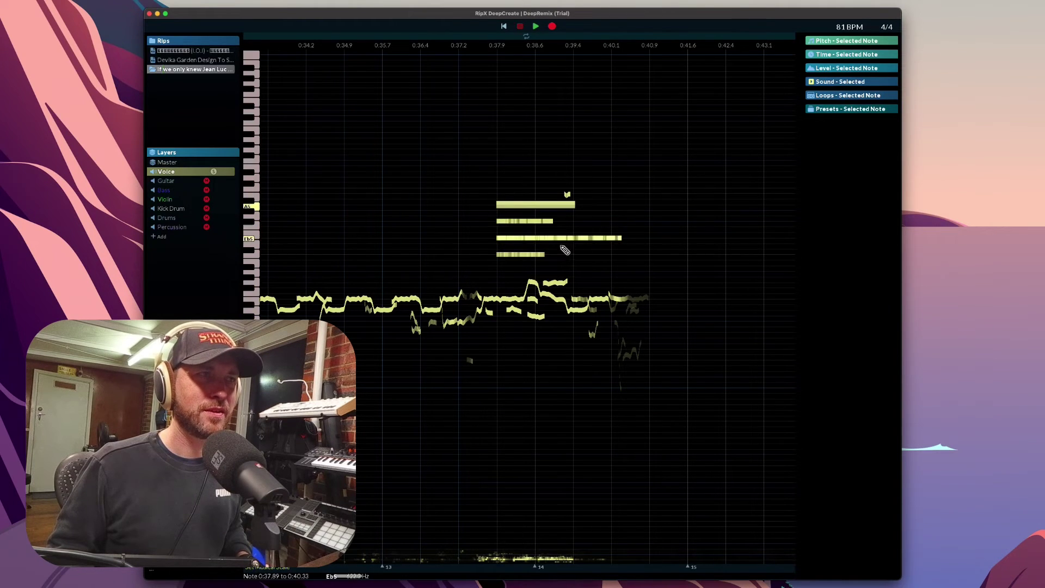
- Switch to Move/Resize and shorten the drawn C5 and A5 notes to about 0:38.6 and Eb5 to about 0:38.7
right_click(592, 221)
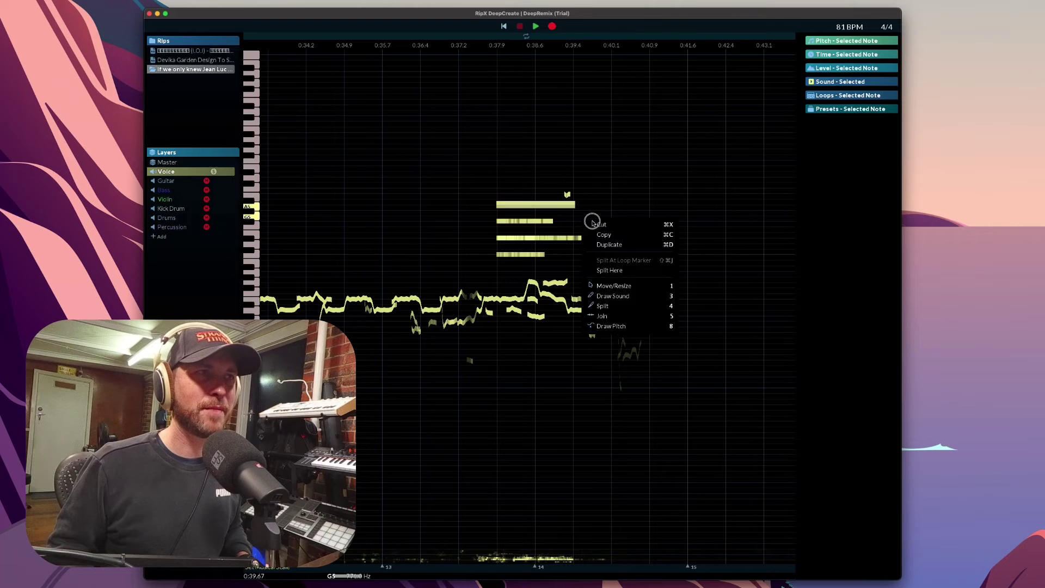
click(614, 286)
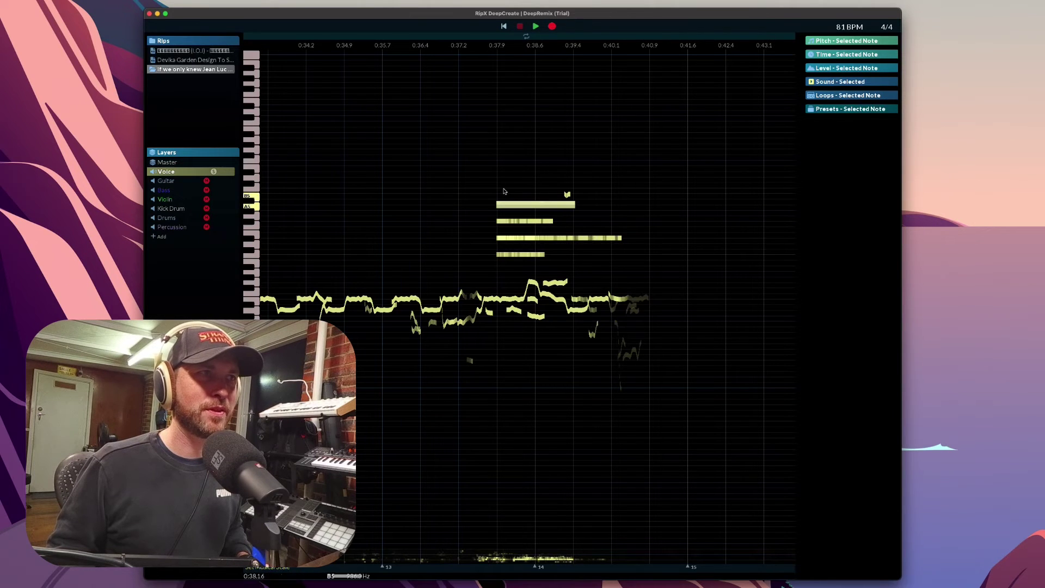
drag(503, 191, 528, 264)
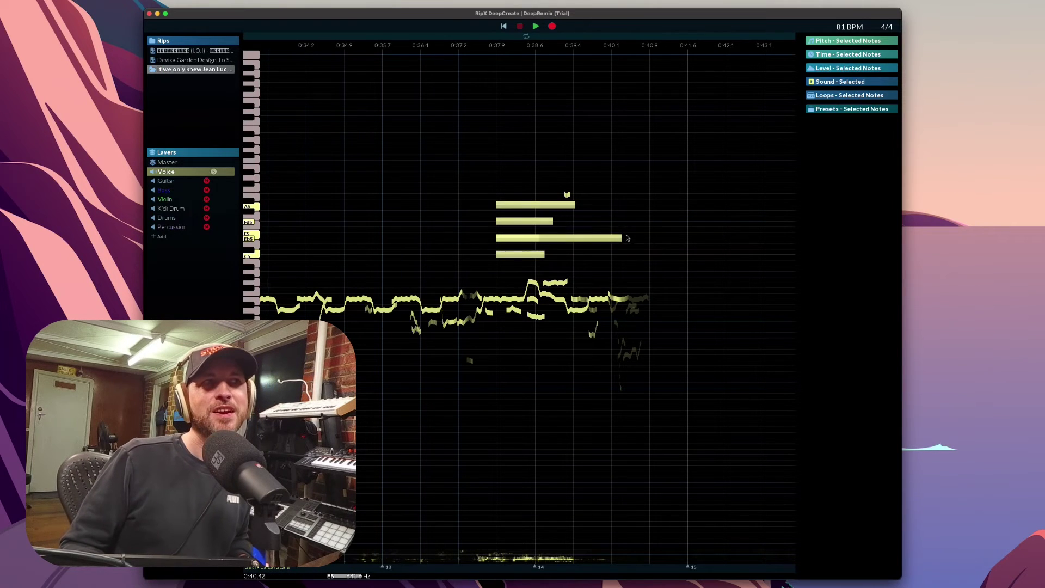
drag(620, 238, 532, 254)
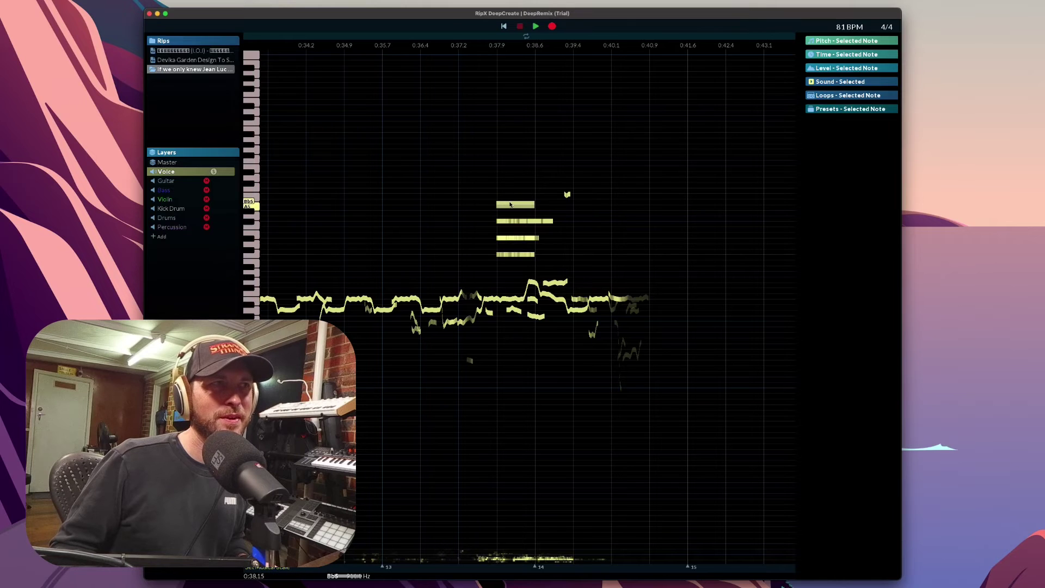
- Play the four drawn vocal notes together as a chord and delete them
key(space)
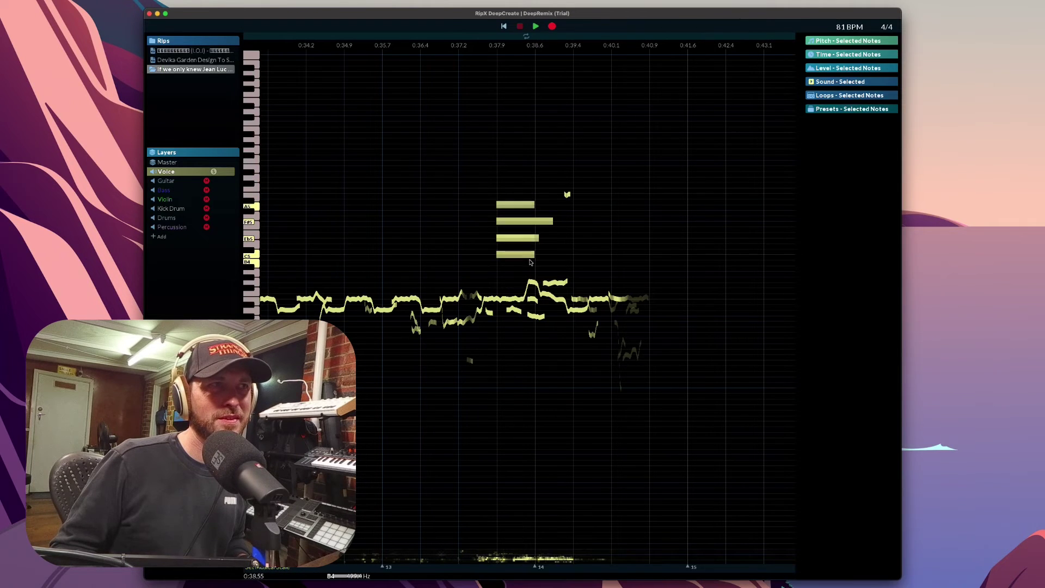
key(space)
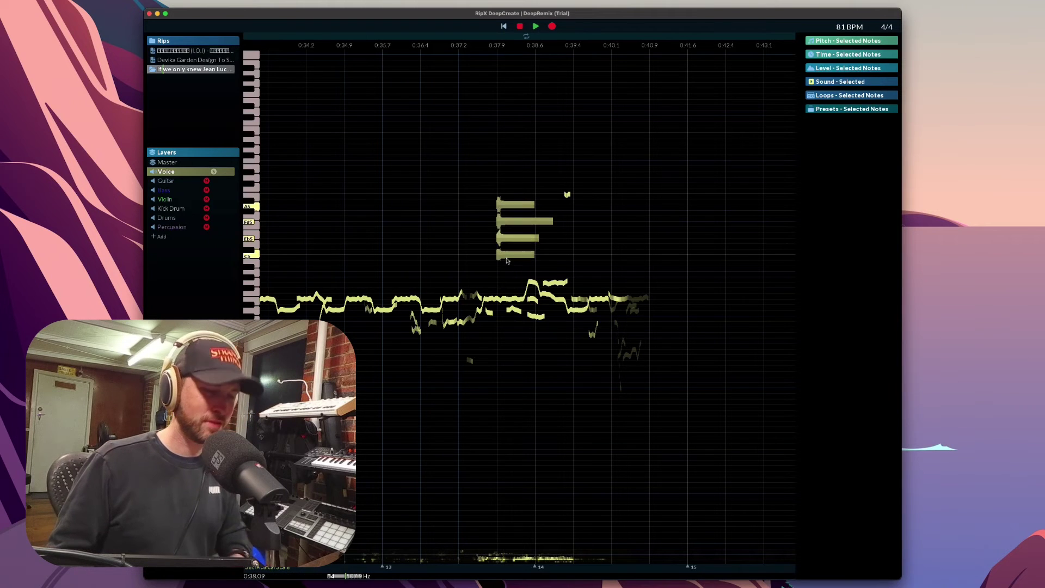
key(space)
key(Delete)
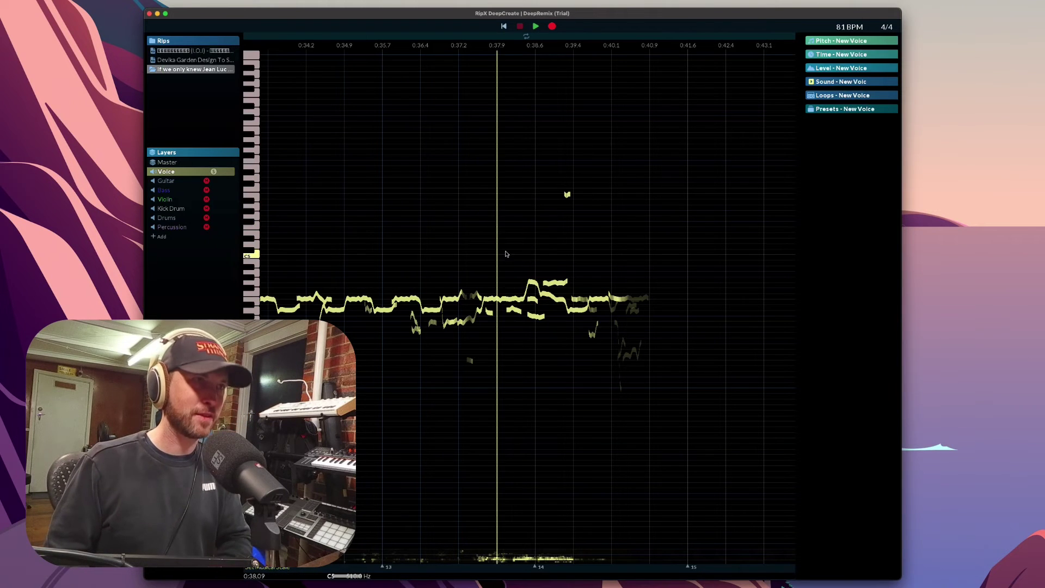
- Take the Voice layer out of solo, select Master and play the full mix from about 0:35.6 to 0:47.5
click(214, 172)
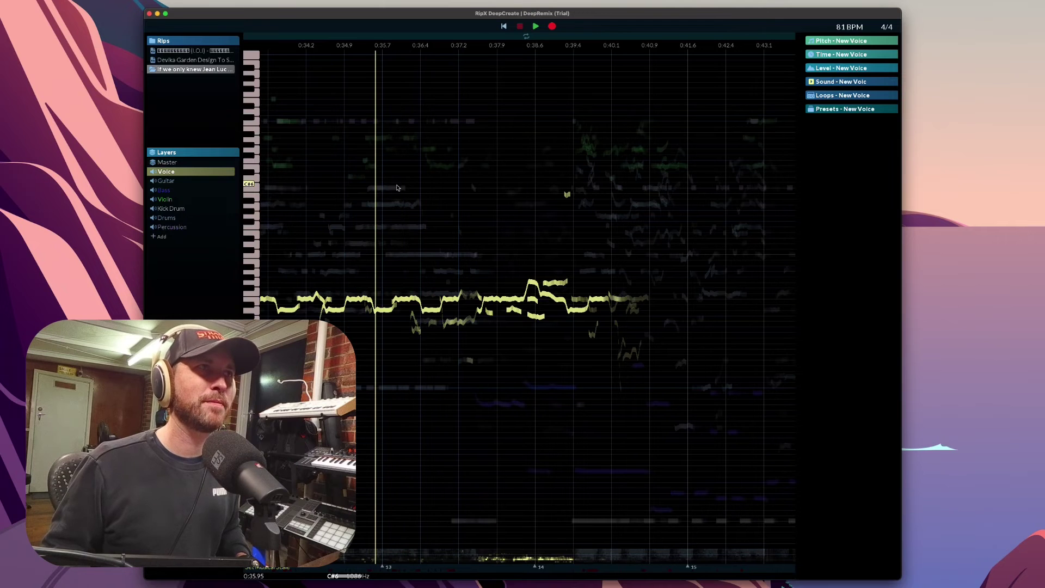
click(168, 162)
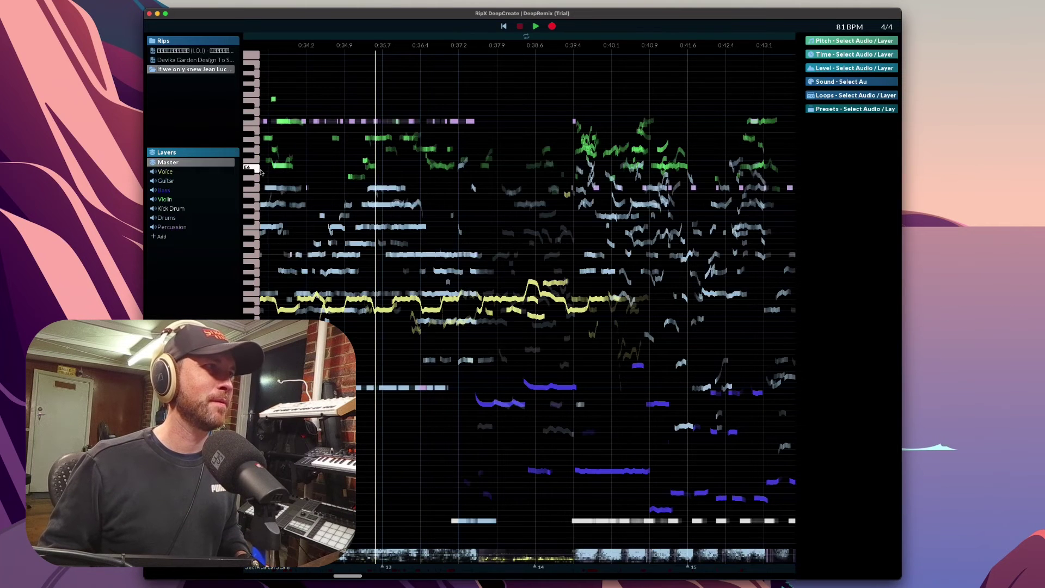
key(space)
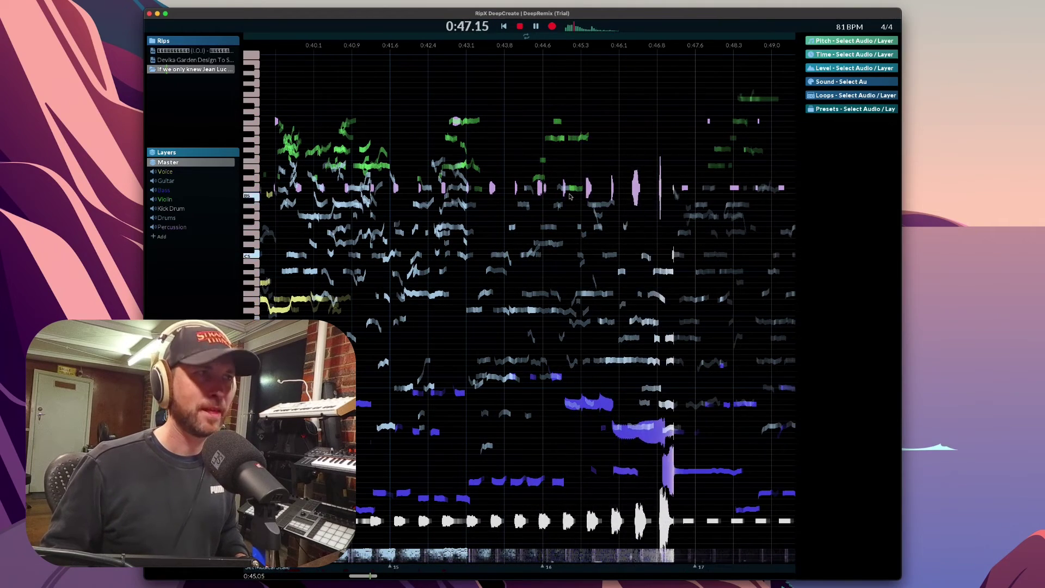
key(space)
- Solo the Guitar layer and play it from about 0:41.7
click(215, 180)
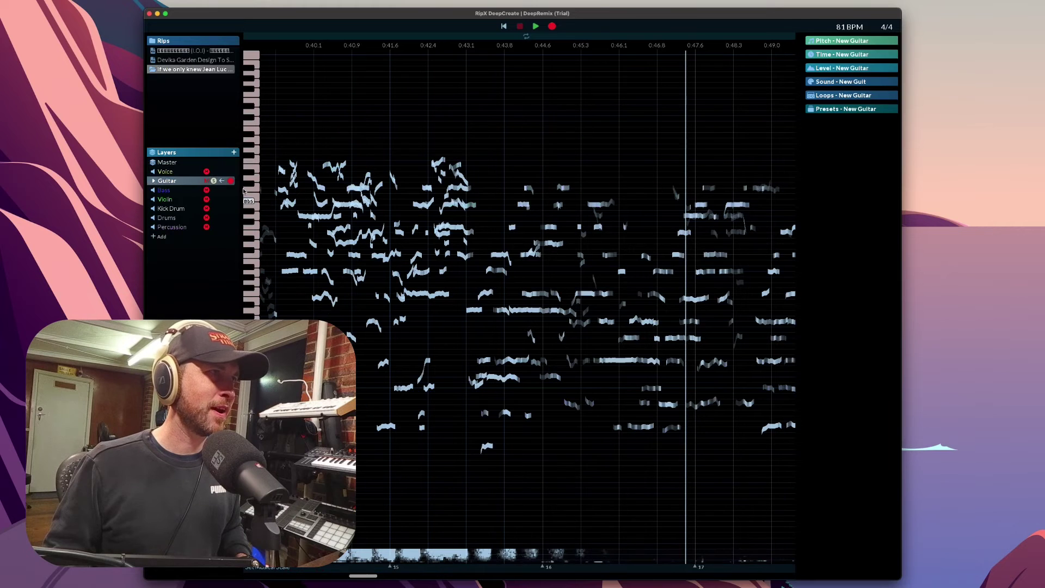
click(394, 162)
key(space)
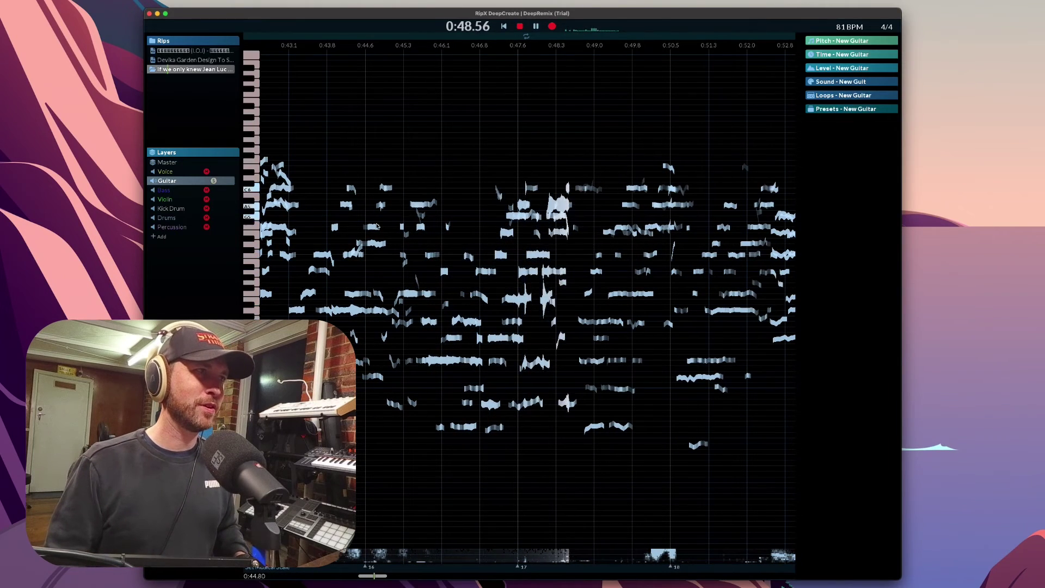
- Take Guitar out of solo during playback, listen to Percussion soloed until about 1:00, and return to the full mix
click(213, 180)
click(213, 227)
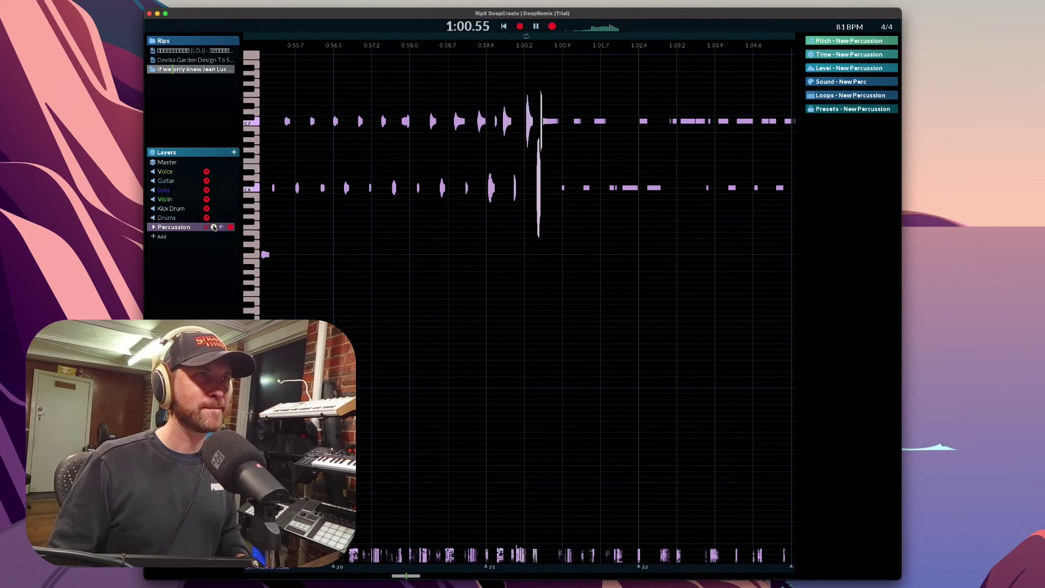
click(214, 227)
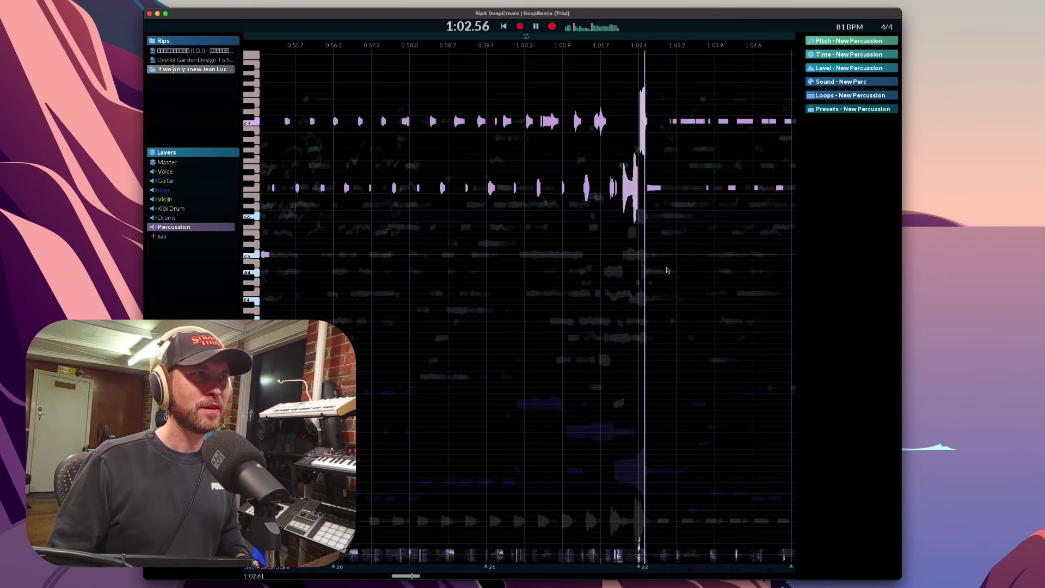
- Select Master, play the full mix from about 1:10, and solo the Voice layer during playback until about 1:12
key(space)
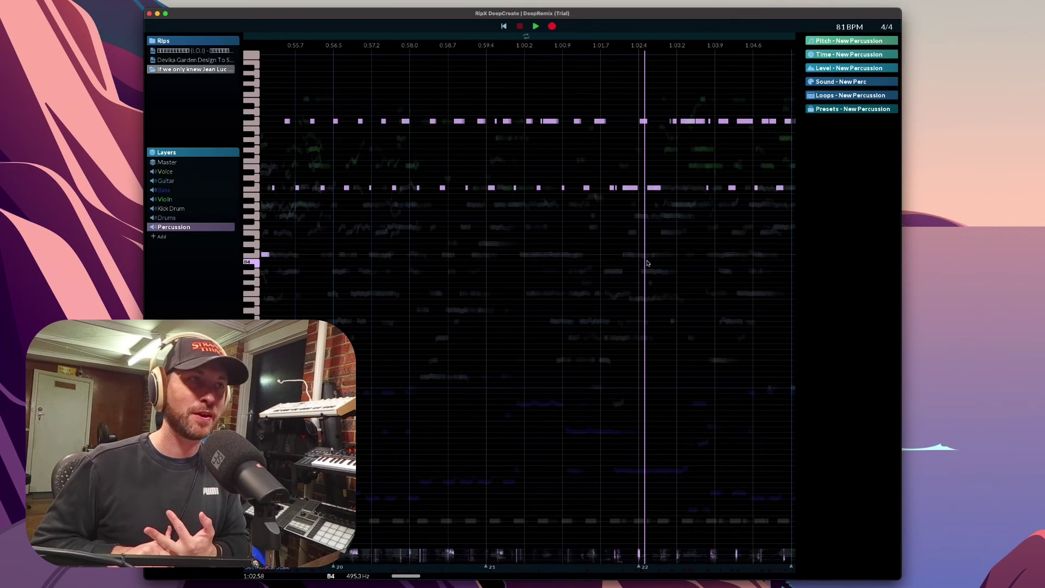
click(165, 163)
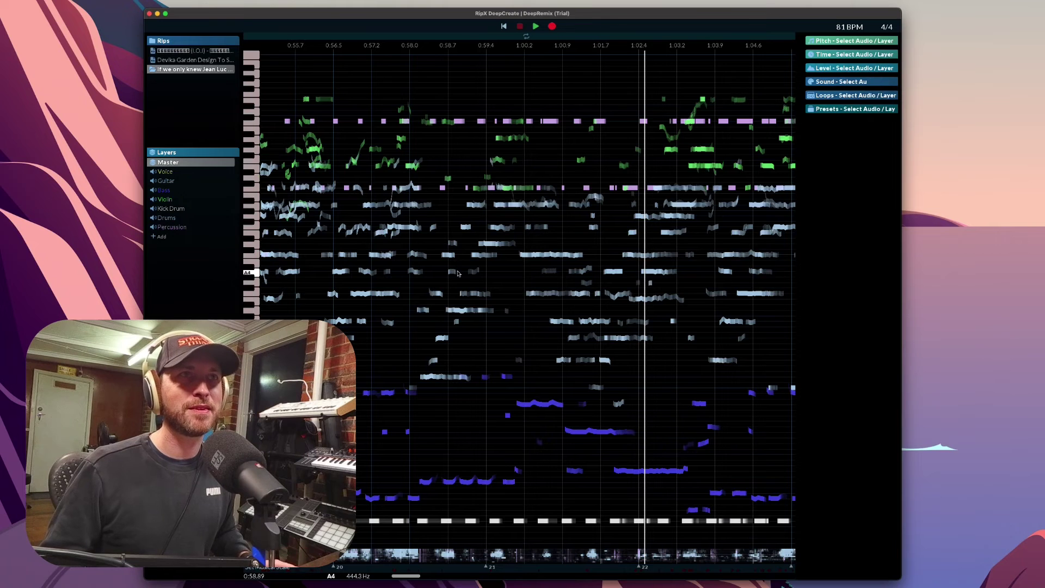
scroll(541, 218, right, 10)
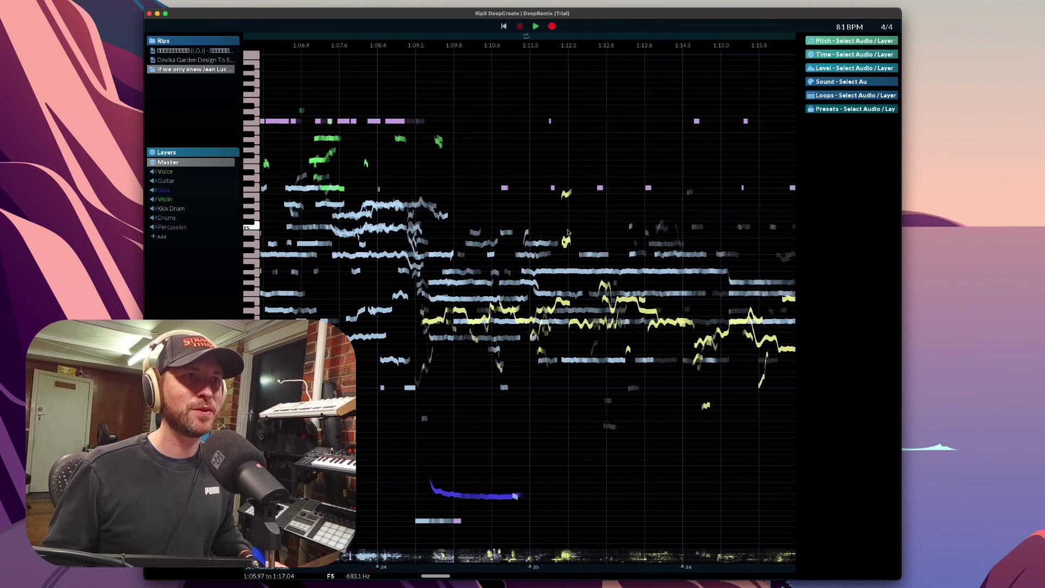
click(523, 245)
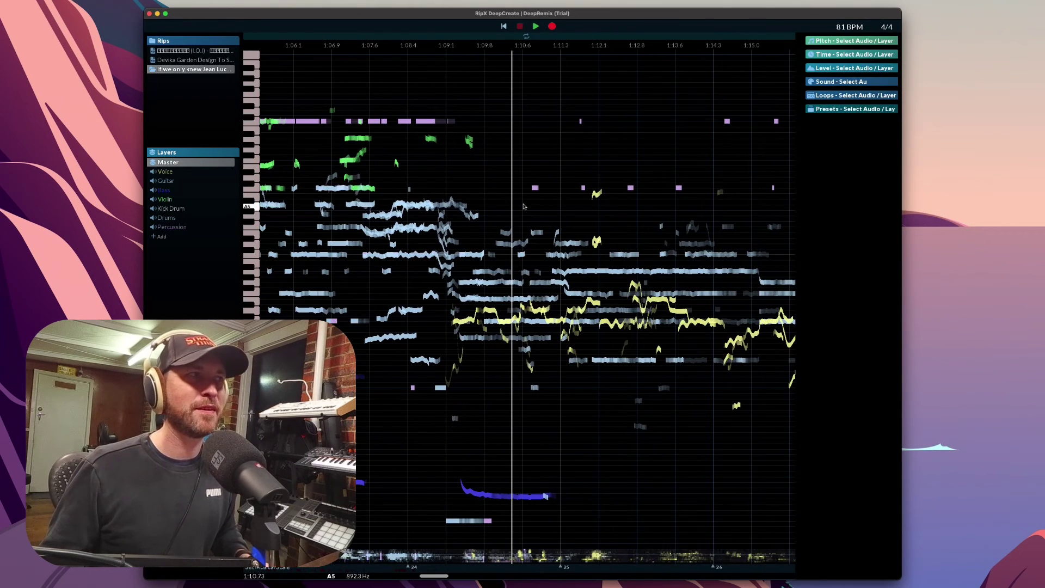
click(488, 204)
key(space)
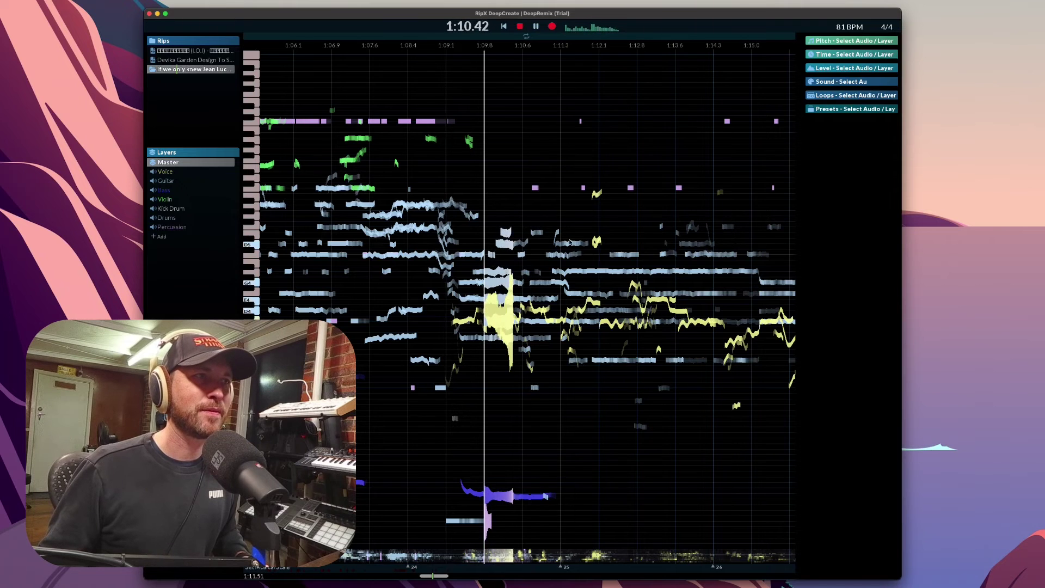
click(213, 171)
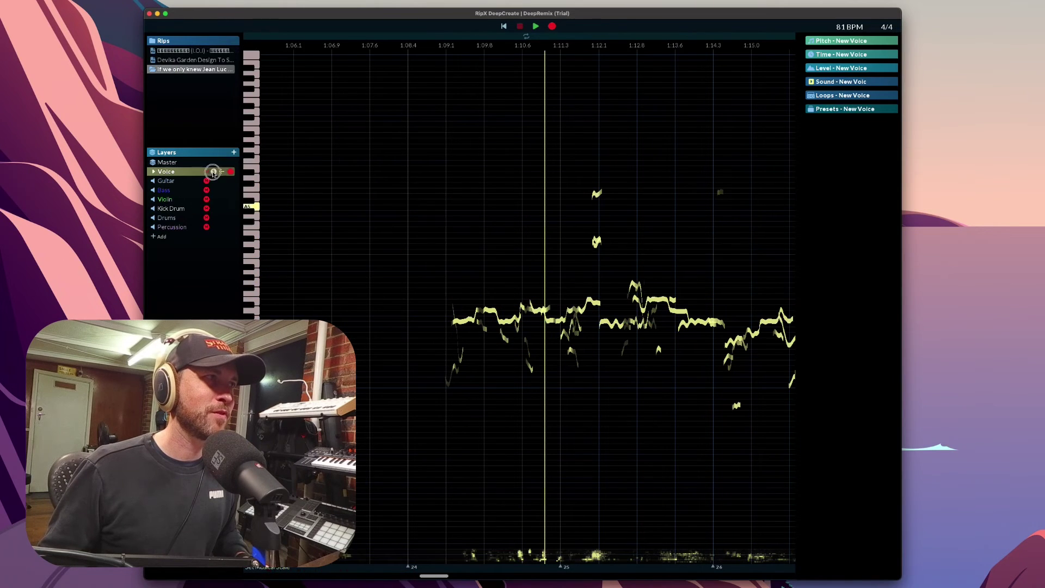
key(space)
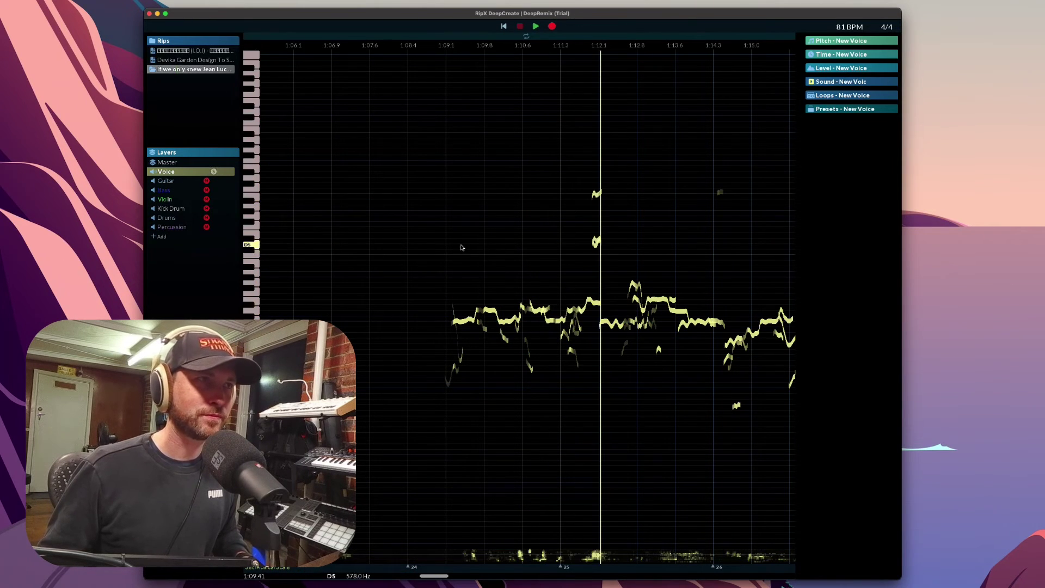
- Apply Pitch To Scale, Quantize Pitch and Flatten Pitch to the vocal notes between about 1:09 and 1:14, and preview Vibrato and Invert Pitch
drag(445, 230, 665, 397)
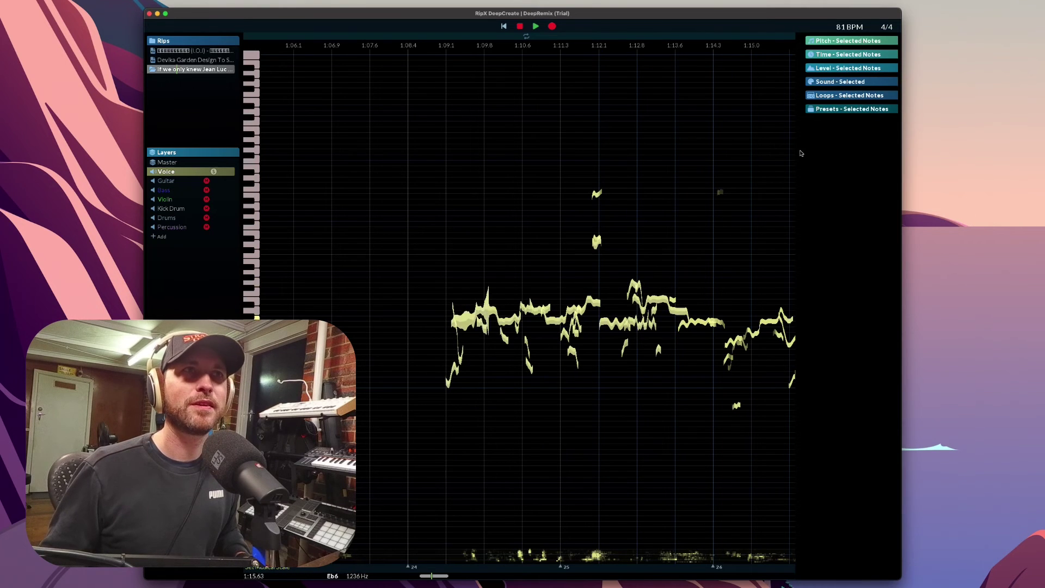
click(829, 42)
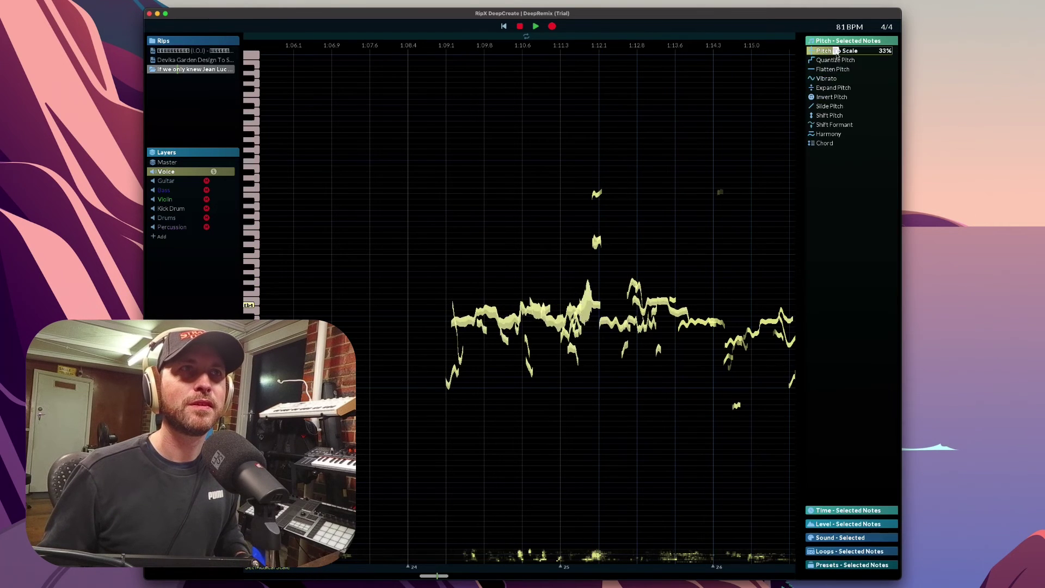
mouse_move(827, 52)
mouse_down()
mouse_move(893, 51)
mouse_move(843, 59)
mouse_move(877, 70)
mouse_move(843, 79)
mouse_up()
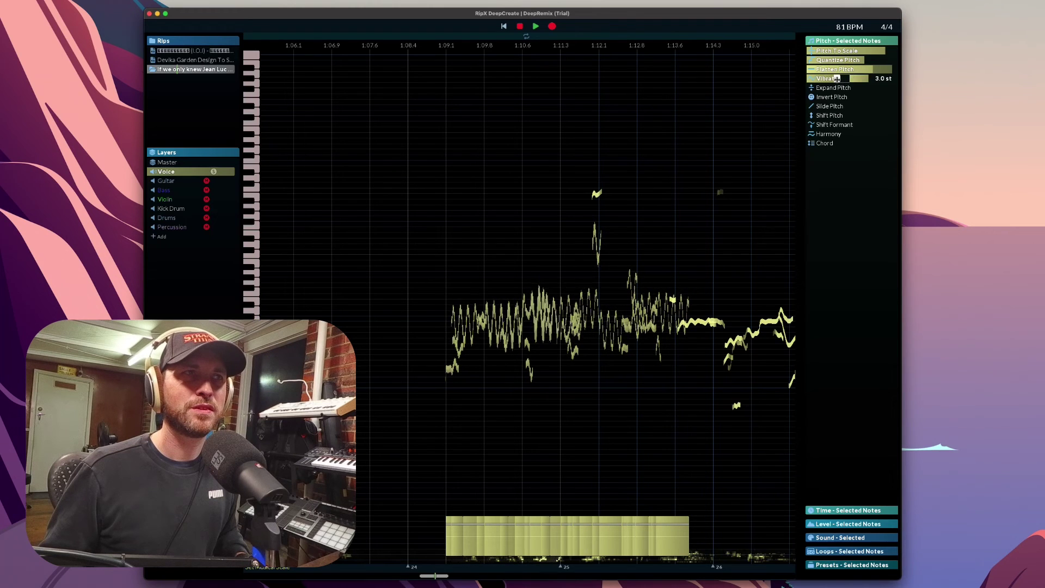
click(839, 96)
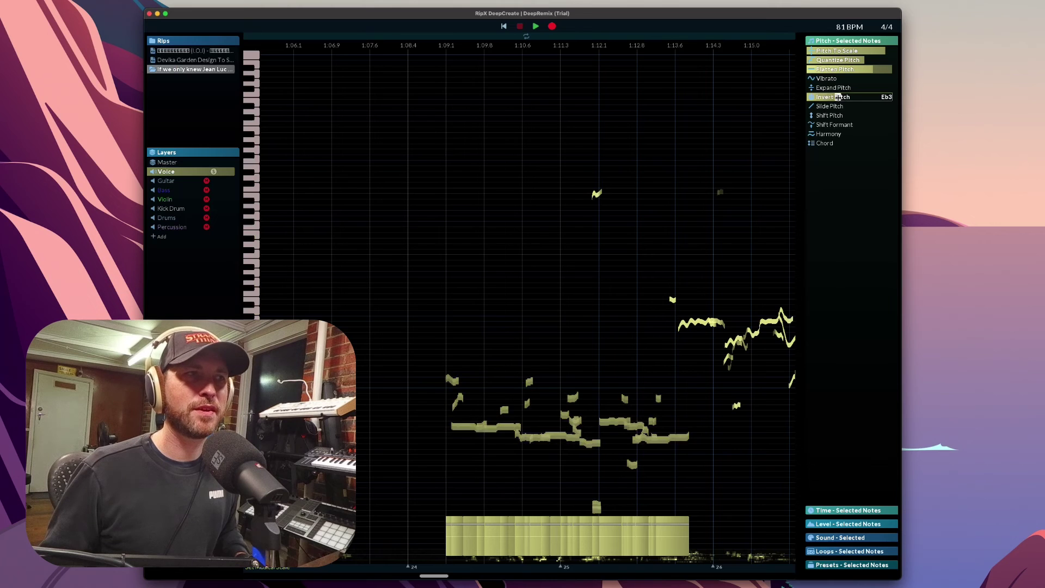
- Play the soloed Voice while previewing Slide Pitch, Shift Pitch and Shift Formant on the selected notes, and stop playback
key(space)
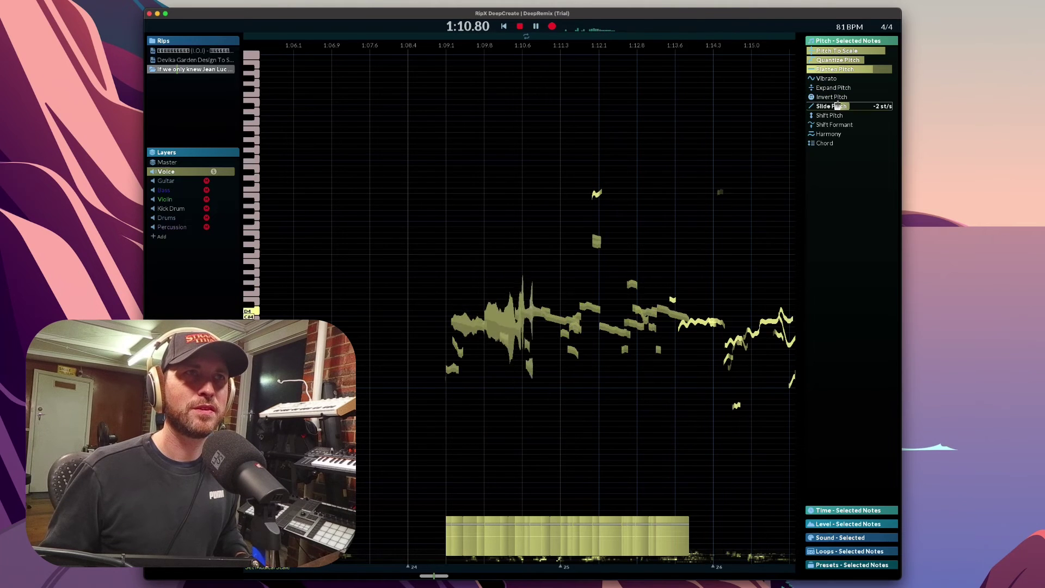
click(853, 115)
drag(853, 115, 834, 117)
click(834, 115)
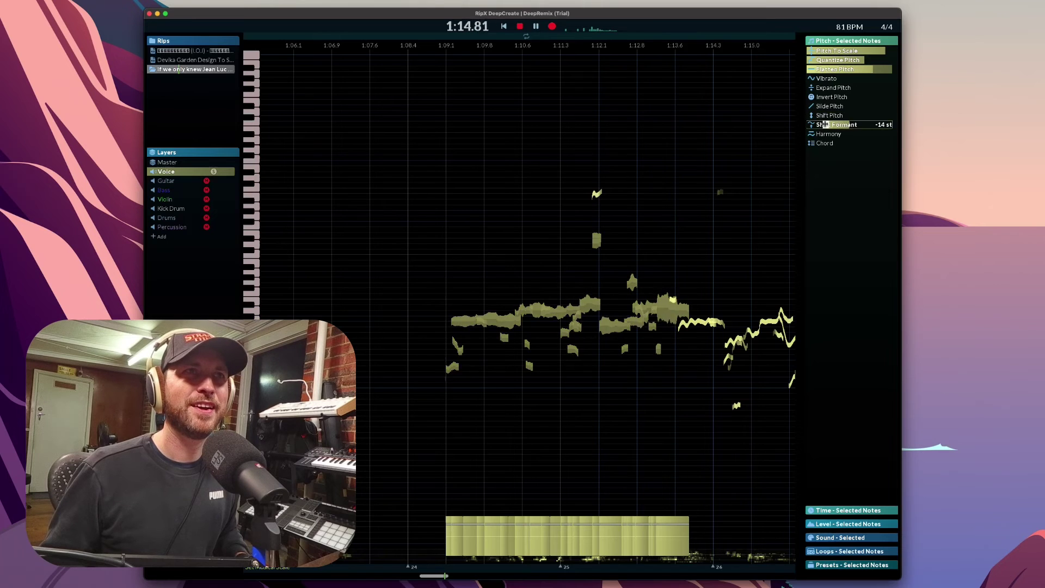
click(864, 60)
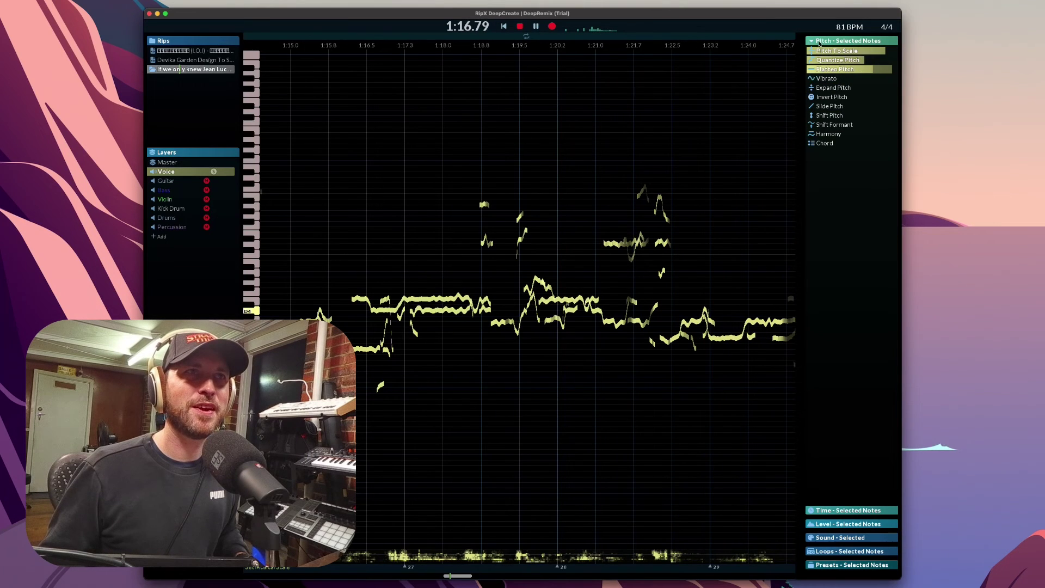
click(849, 40)
key(space)
- Select the vocal notes from about 1:16 to 1:19 and audition the Acoustic, Bass and LesPaul guitar sounds on them during playback
drag(460, 250, 425, 288)
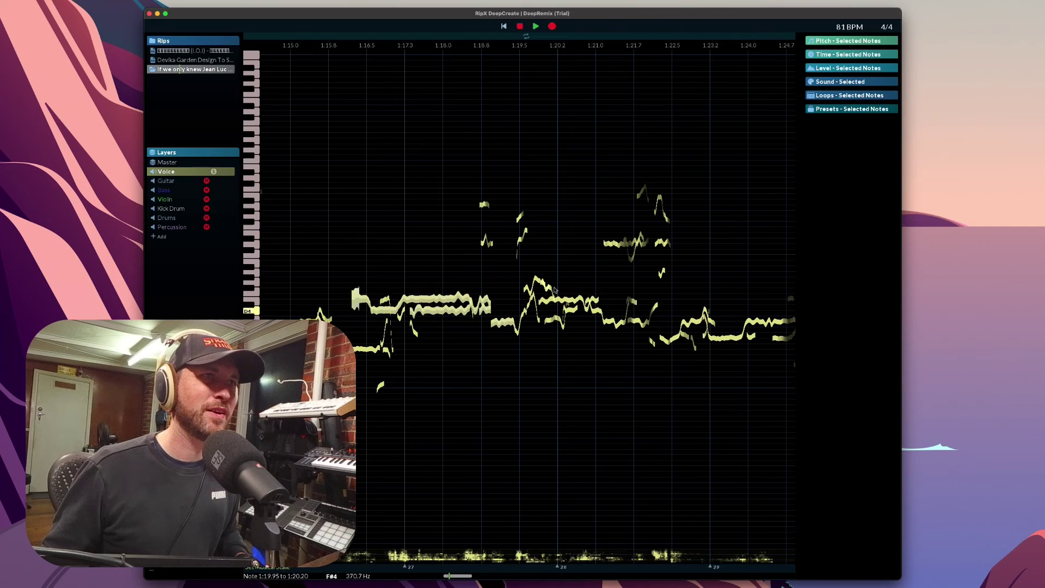
click(833, 85)
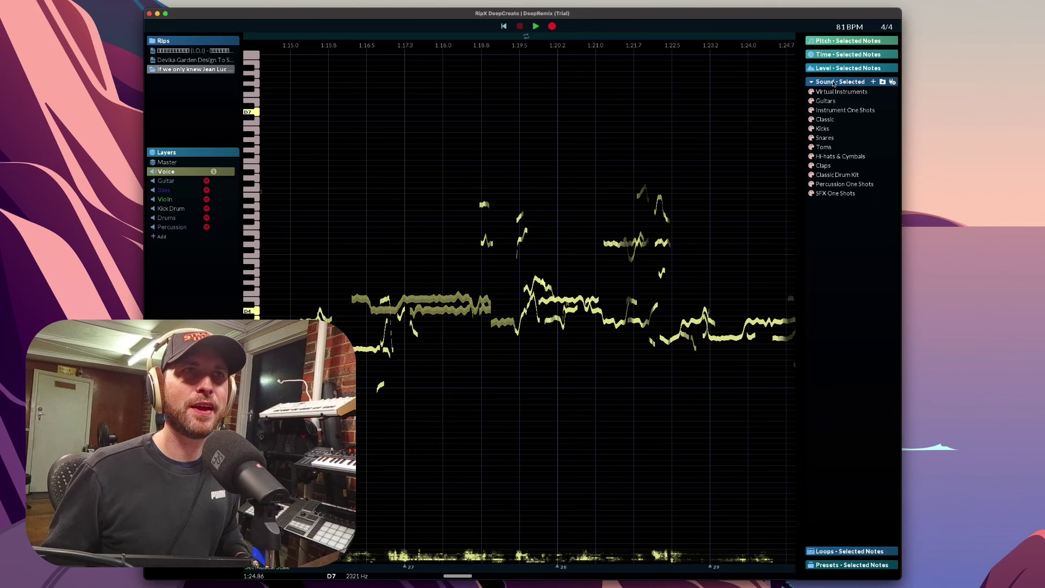
click(822, 102)
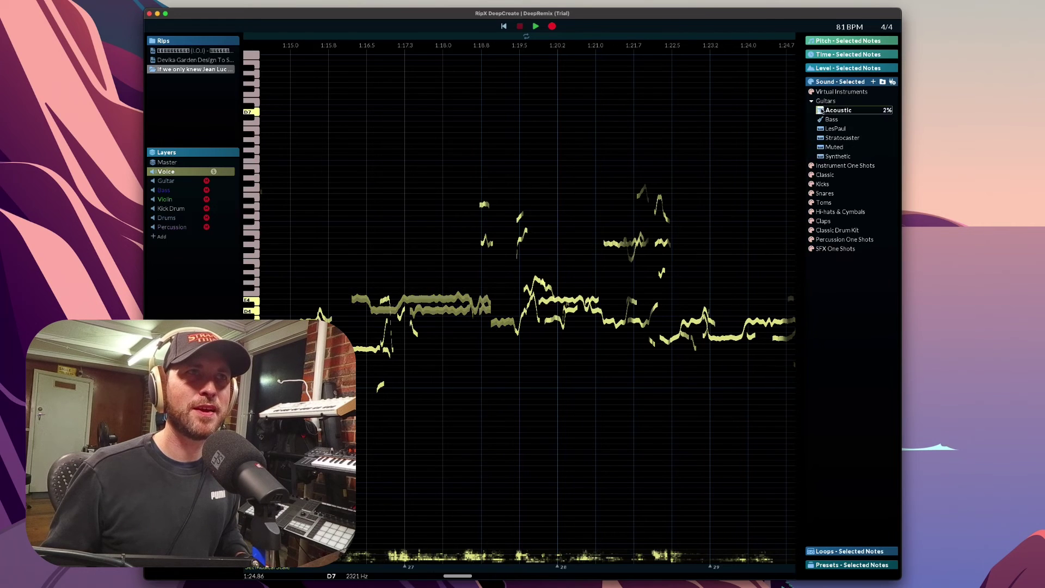
click(827, 119)
key(space)
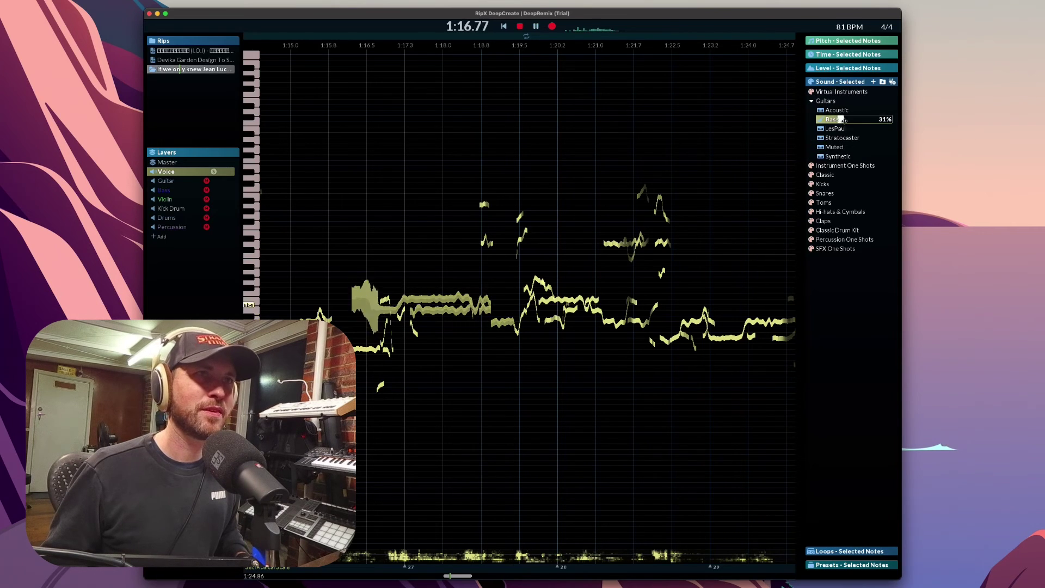
click(848, 129)
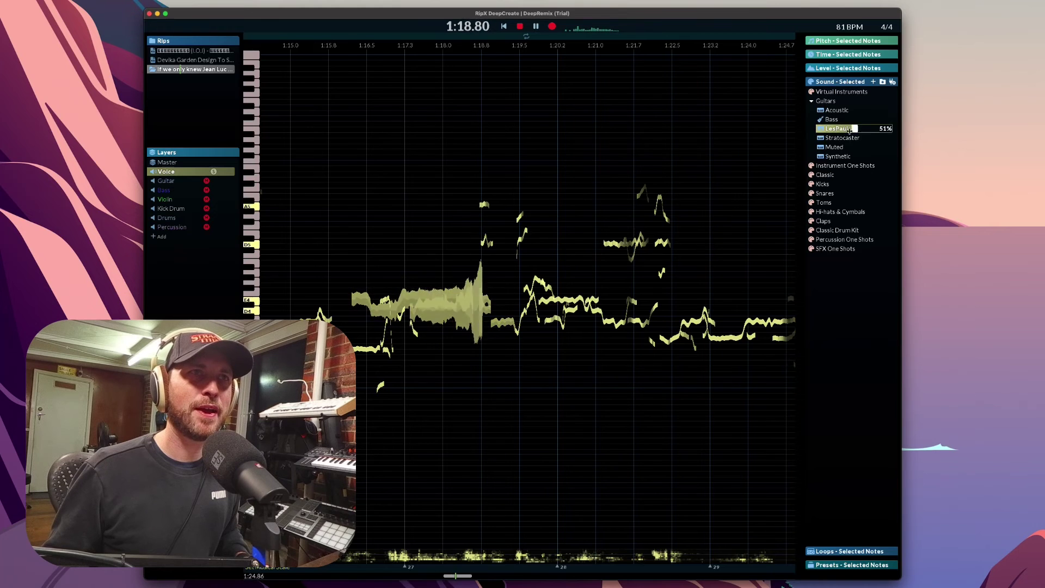
click(811, 101)
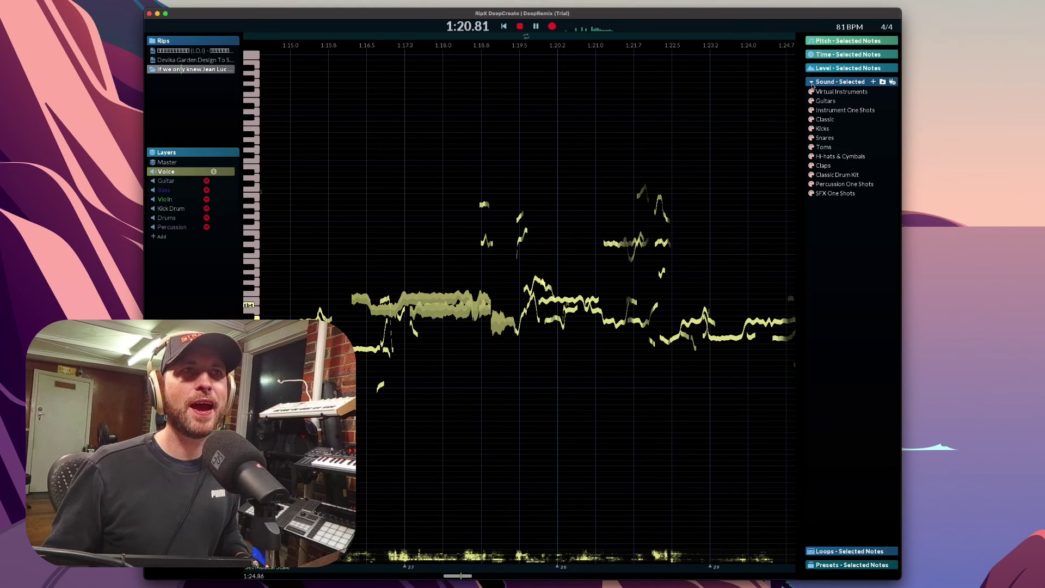
click(811, 82)
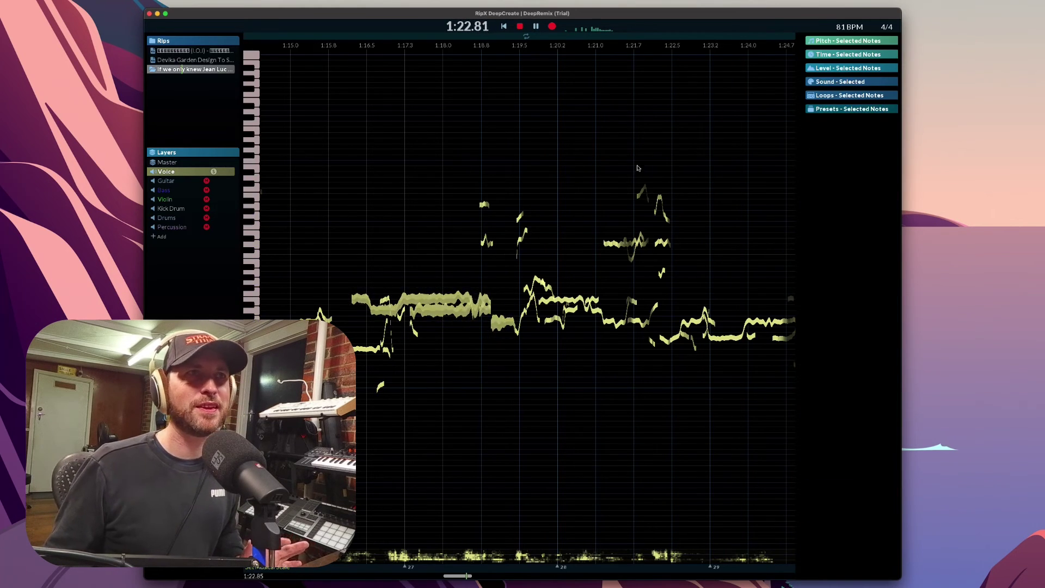
key(space)
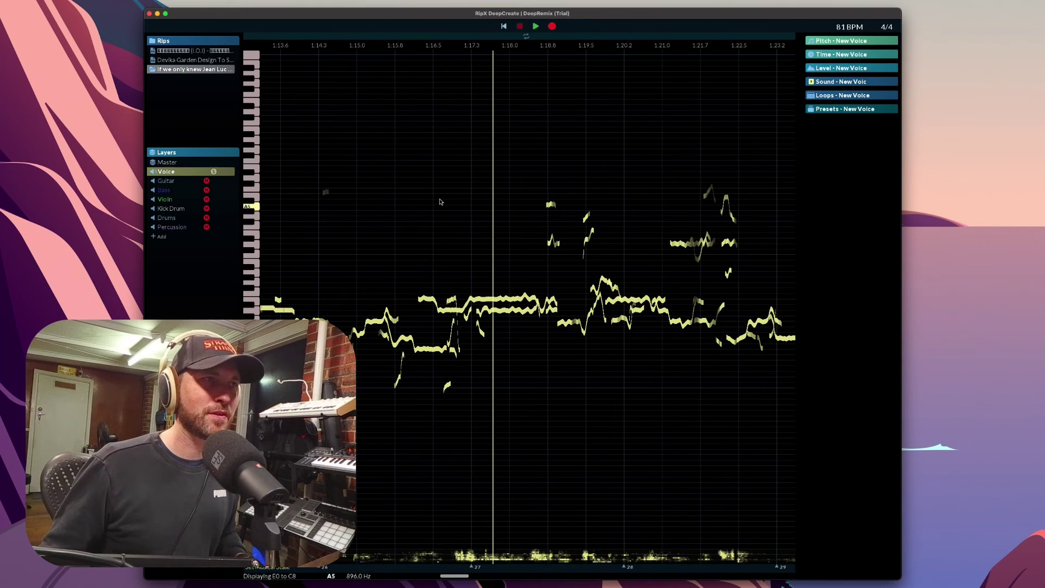
- Use Draw Sound to add two vocal notes from about 1:17.3, a D5 about 1 second long and a G5 about 0.7 seconds long
right_click(465, 211)
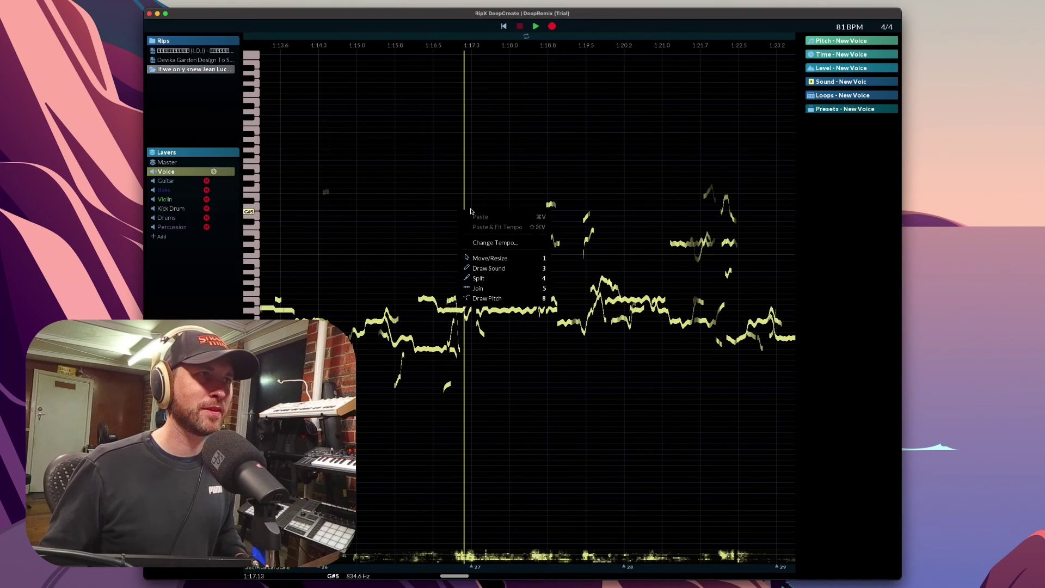
click(503, 269)
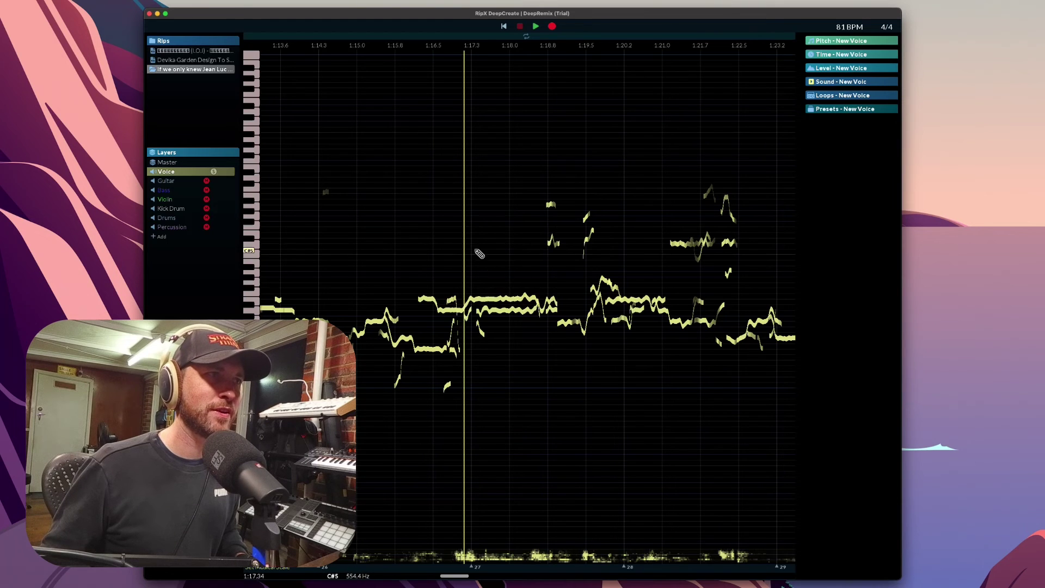
drag(473, 245, 523, 245)
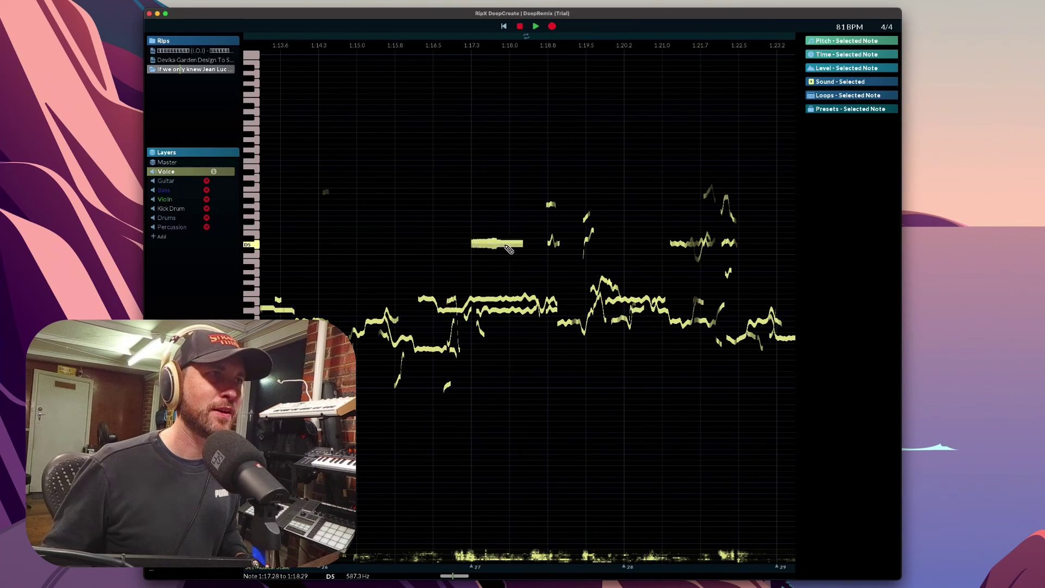
mouse_move(472, 216)
mouse_down()
mouse_move(536, 222)
mouse_move(512, 227)
mouse_up()
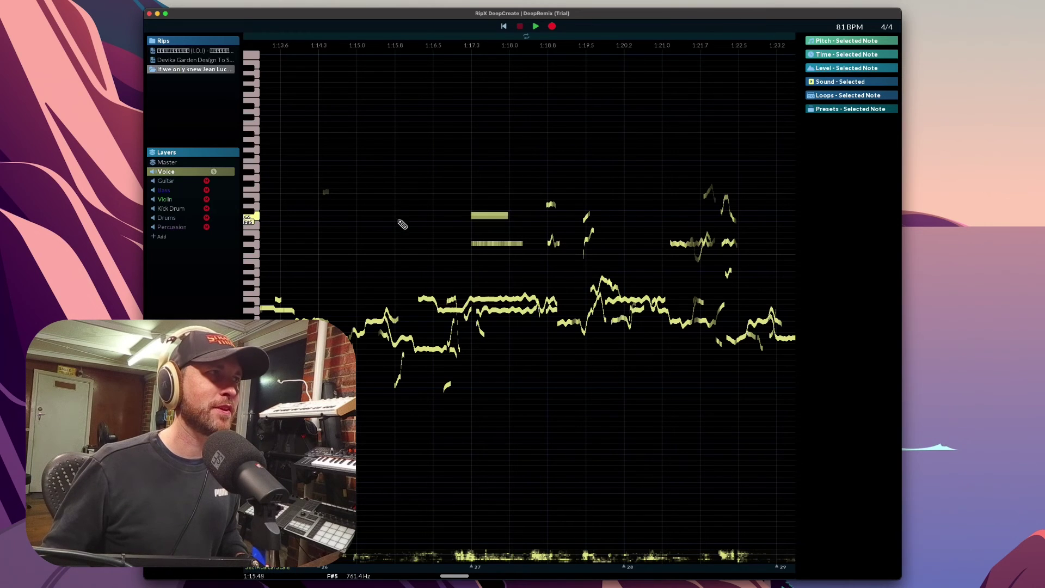
- Switch to the Move/Resize tool, select the two drawn vocal notes together and delete them
right_click(499, 173)
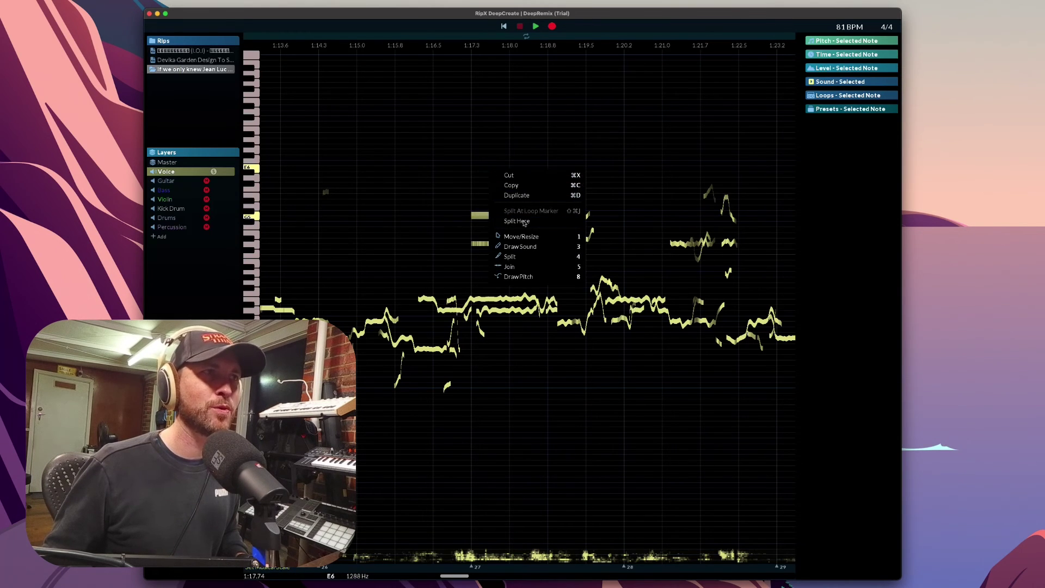
click(521, 236)
drag(466, 197, 499, 251)
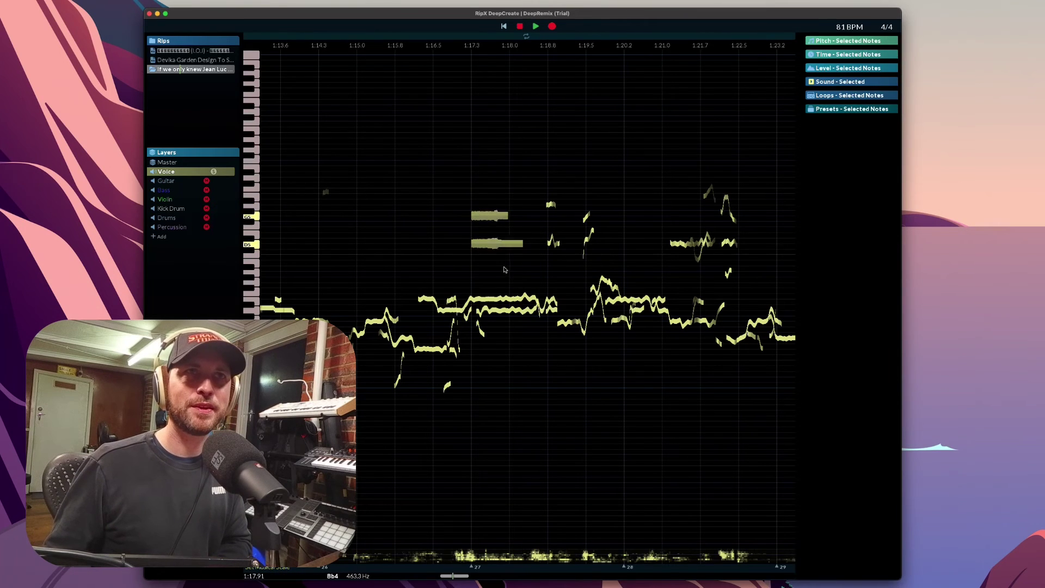
key(Delete)
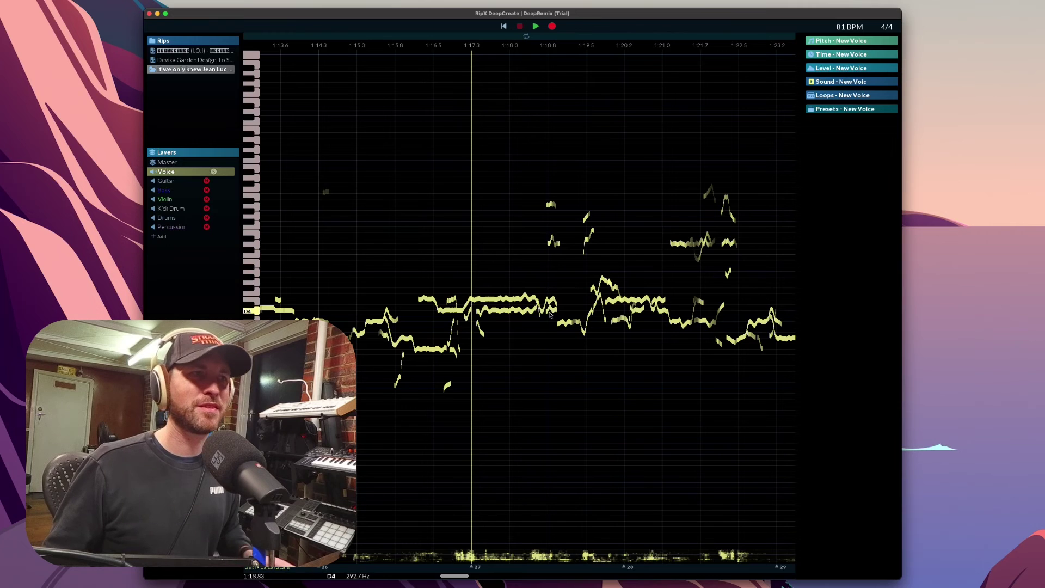
- Take the Voice layer out of solo and move the playback position to about 1:18
click(214, 172)
click(566, 244)
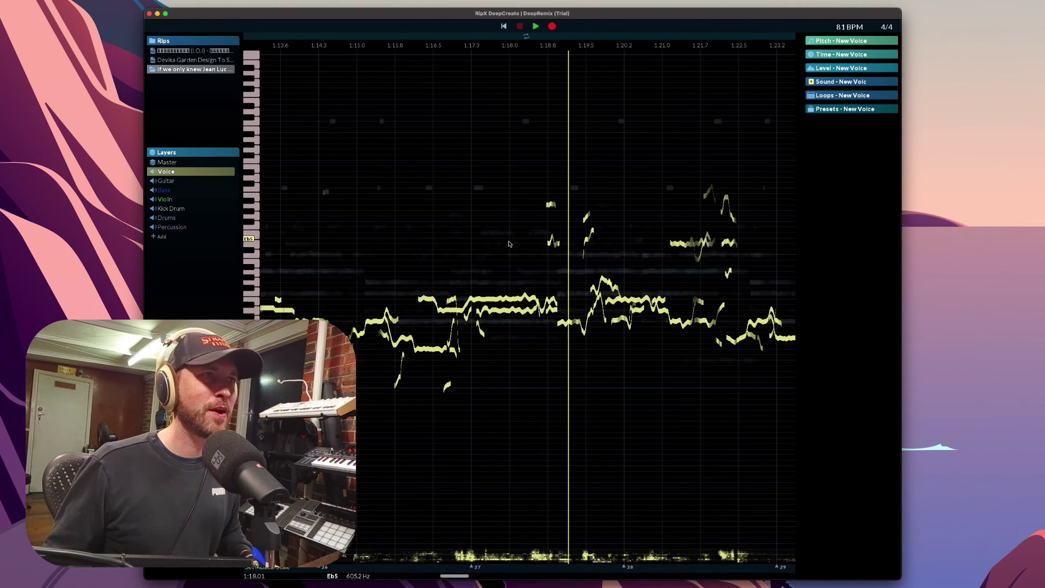
click(509, 245)
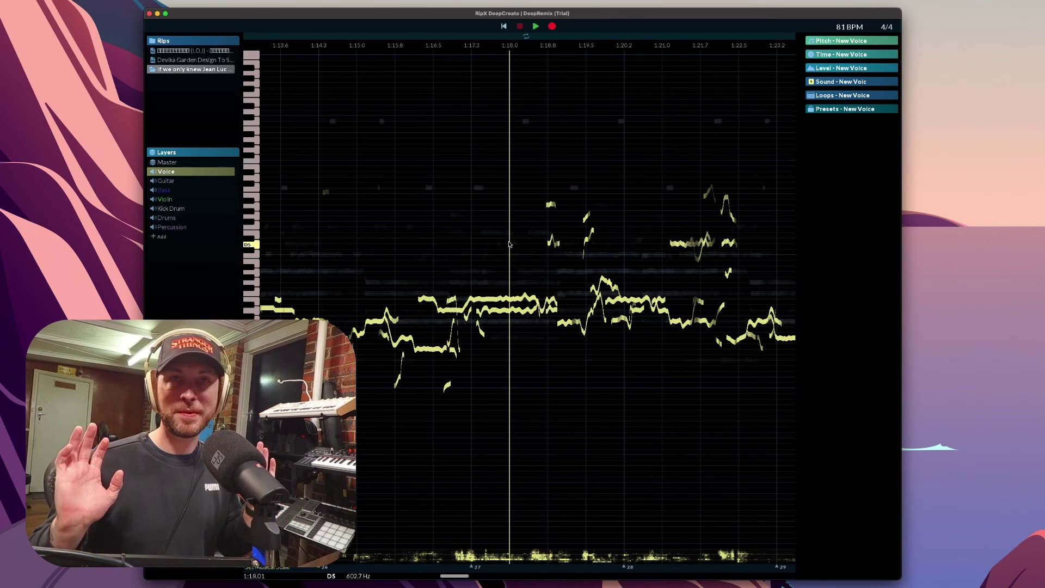
- Select the Master layer and place the playback position further into the song, at about 1:34
click(166, 162)
scroll(517, 234, right, 1)
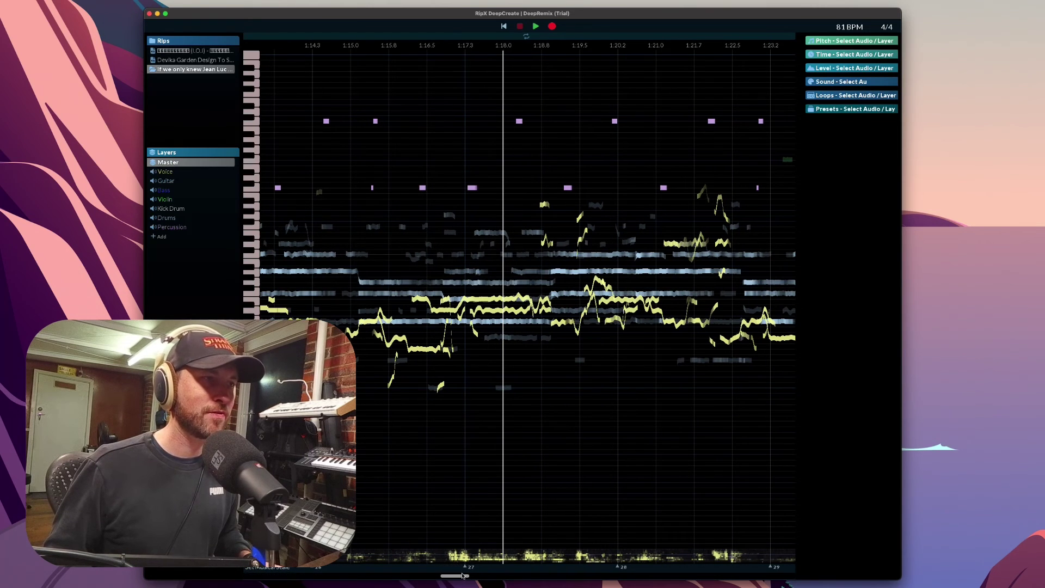
drag(460, 576, 505, 575)
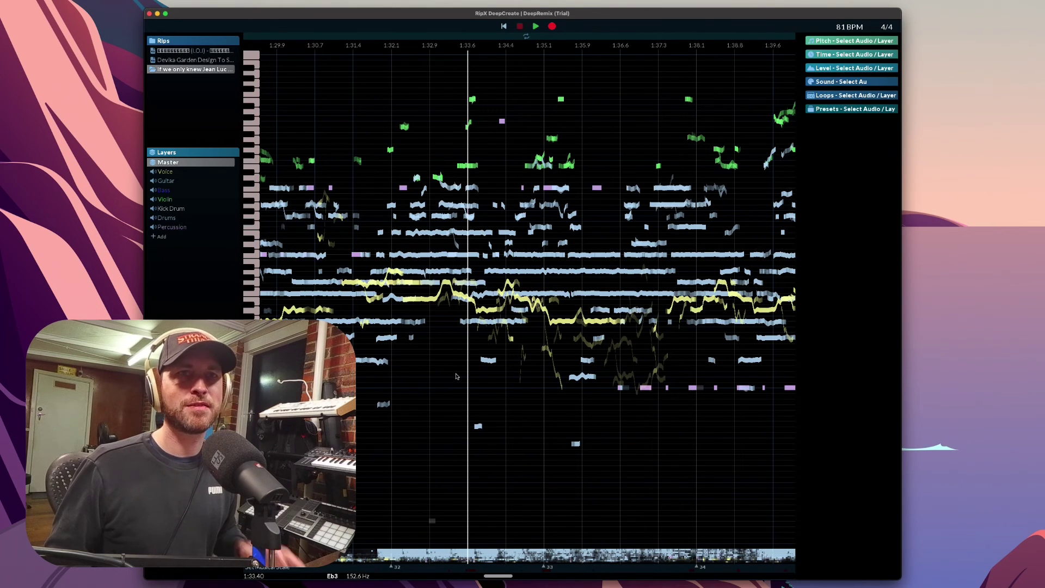
click(491, 445)
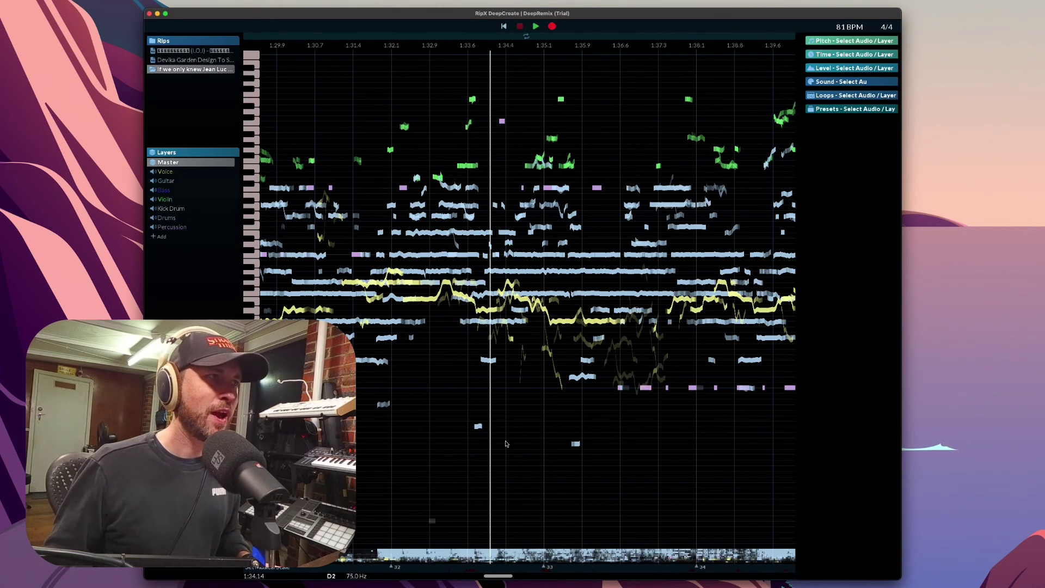